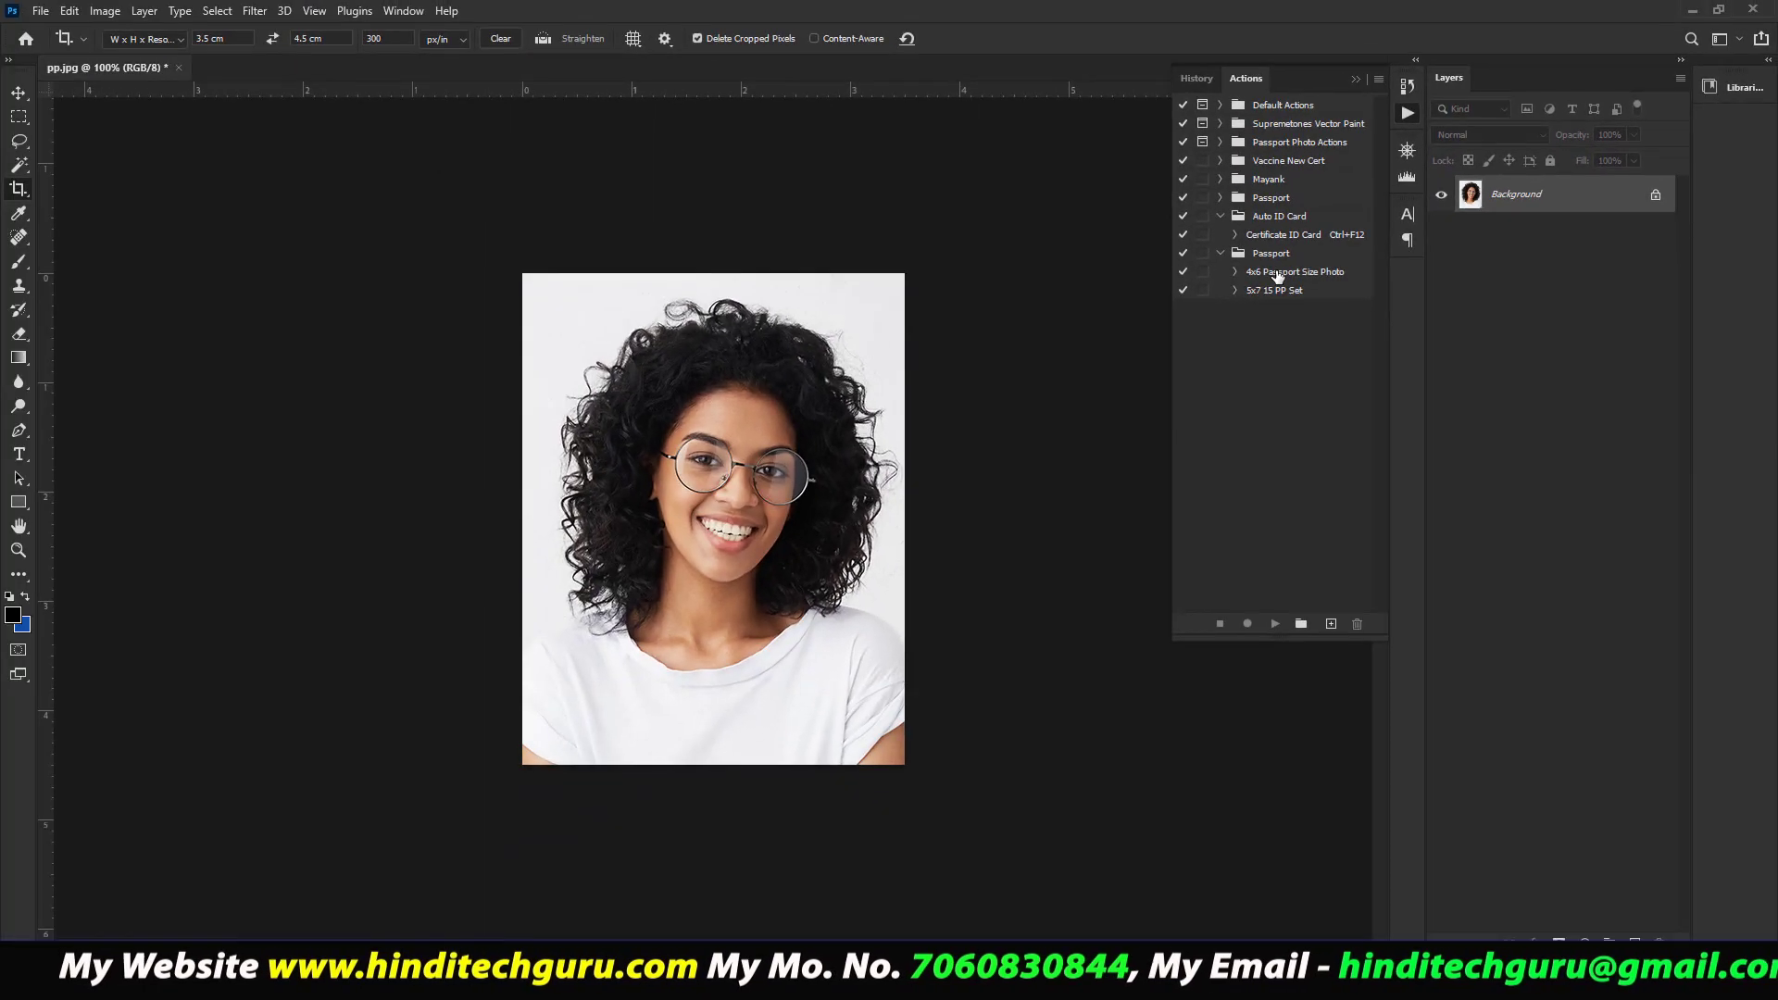
- Play the 4x6 Passport Size Photo action and float the Actions panel out on its own
{"action": "left_click", "coordinate": [1292, 272]}
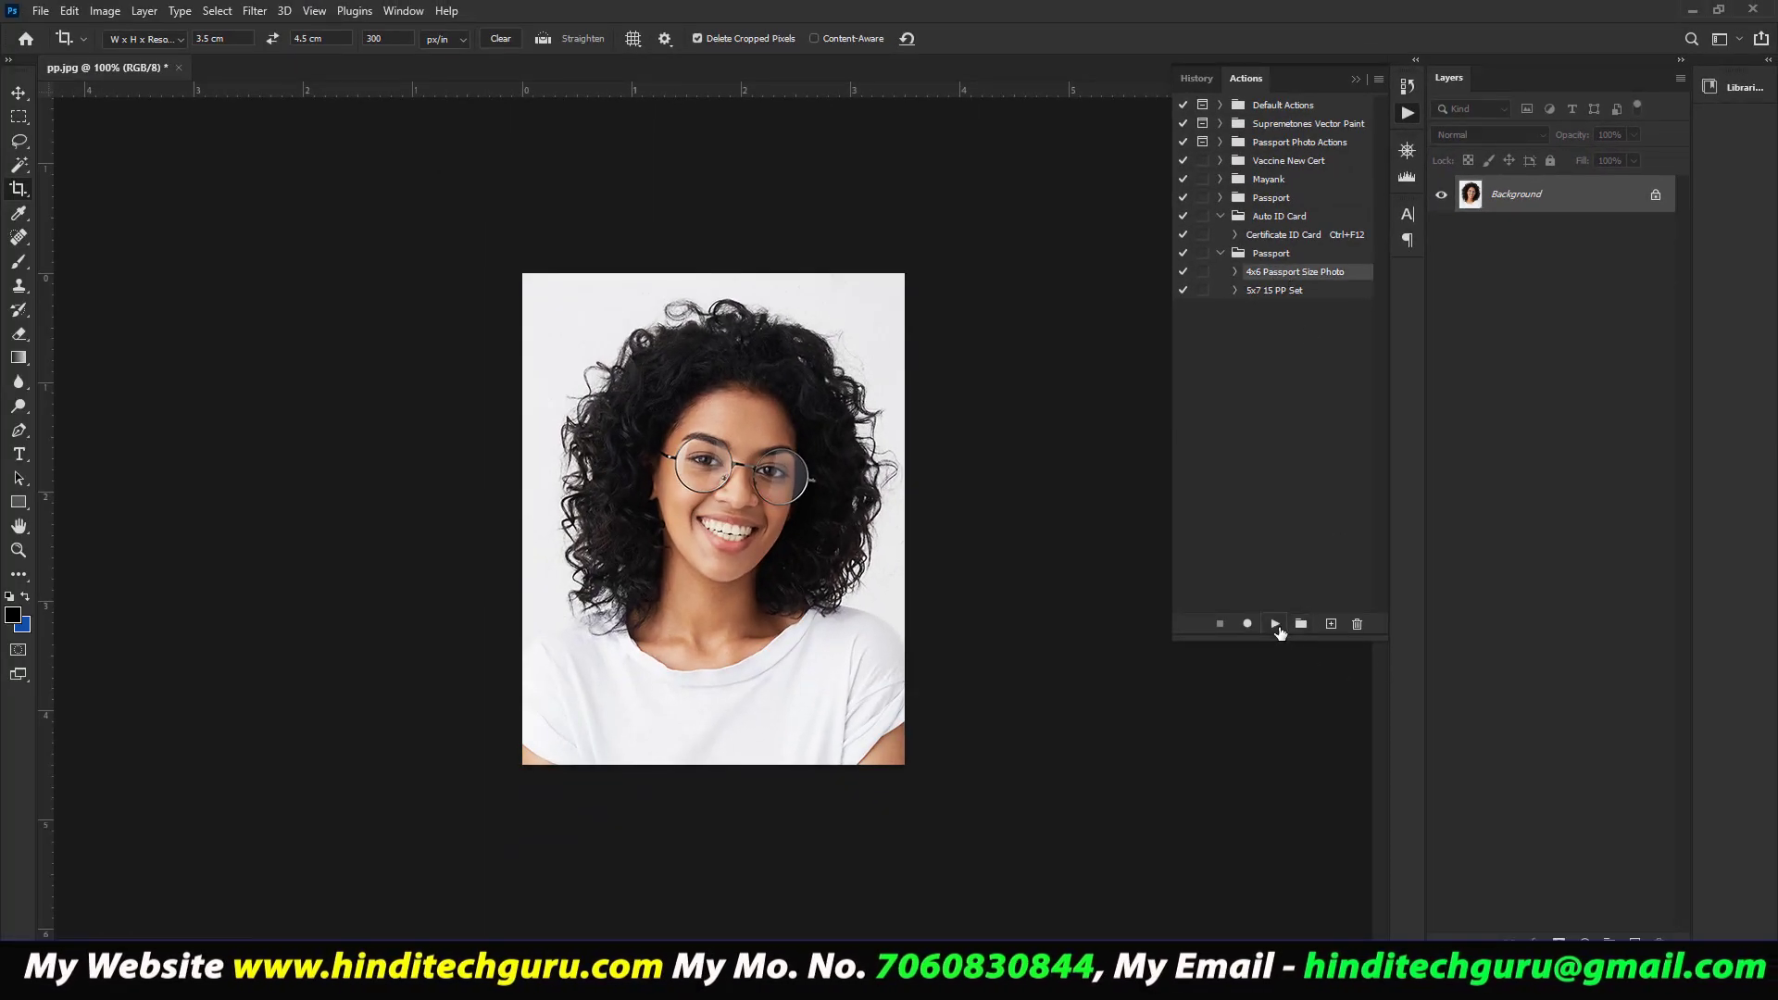
{"action": "left_click", "coordinate": [1275, 624]}
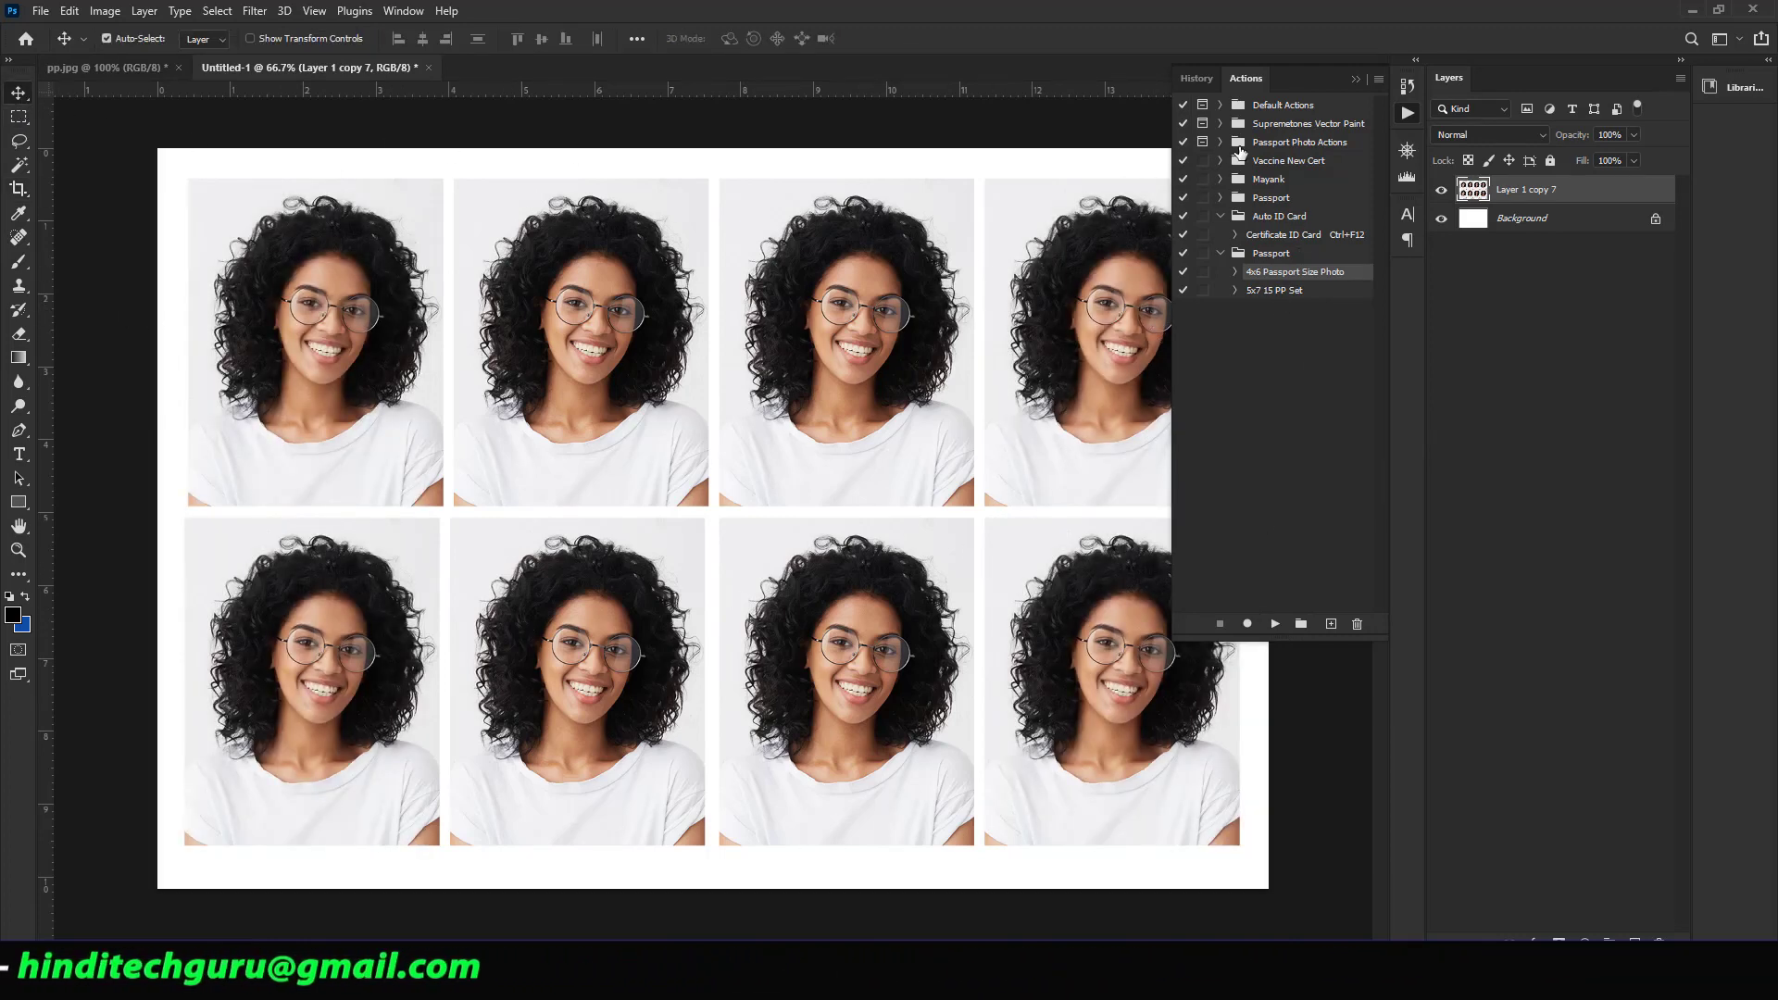
{"action": "left_click_drag", "start_coordinate": [1241, 80], "coordinate": [1463, 319]}
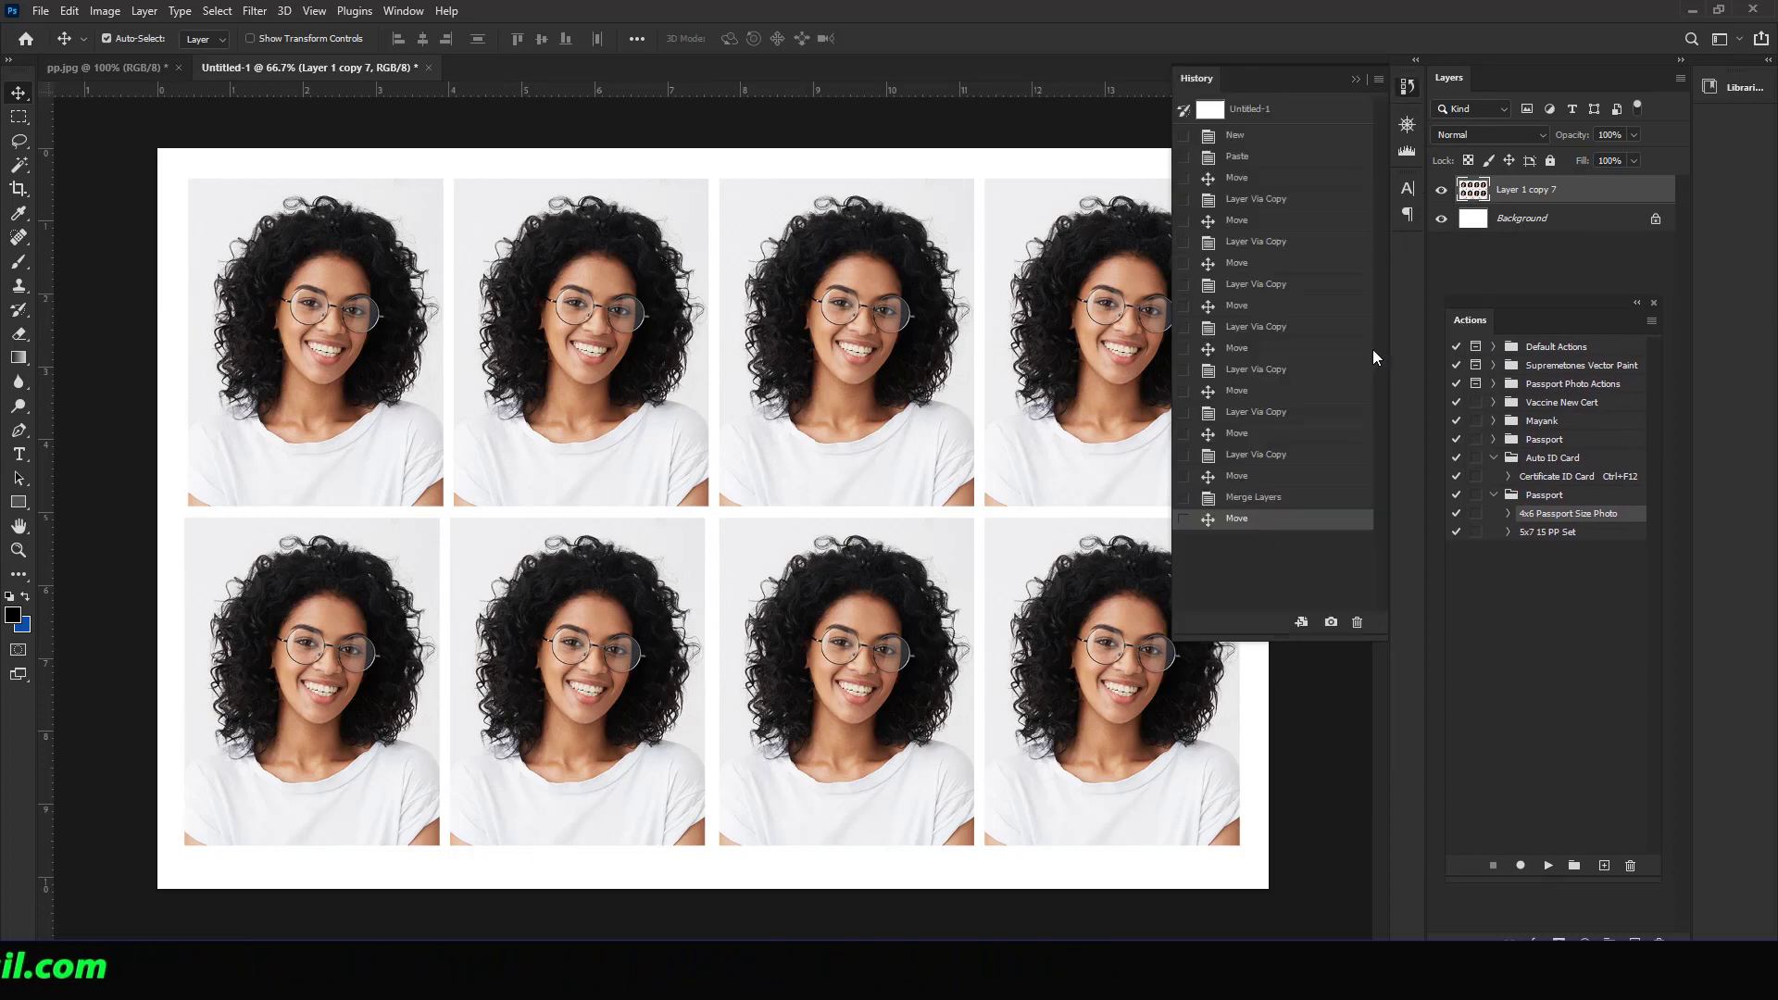
{"action": "left_click", "coordinate": [1354, 79]}
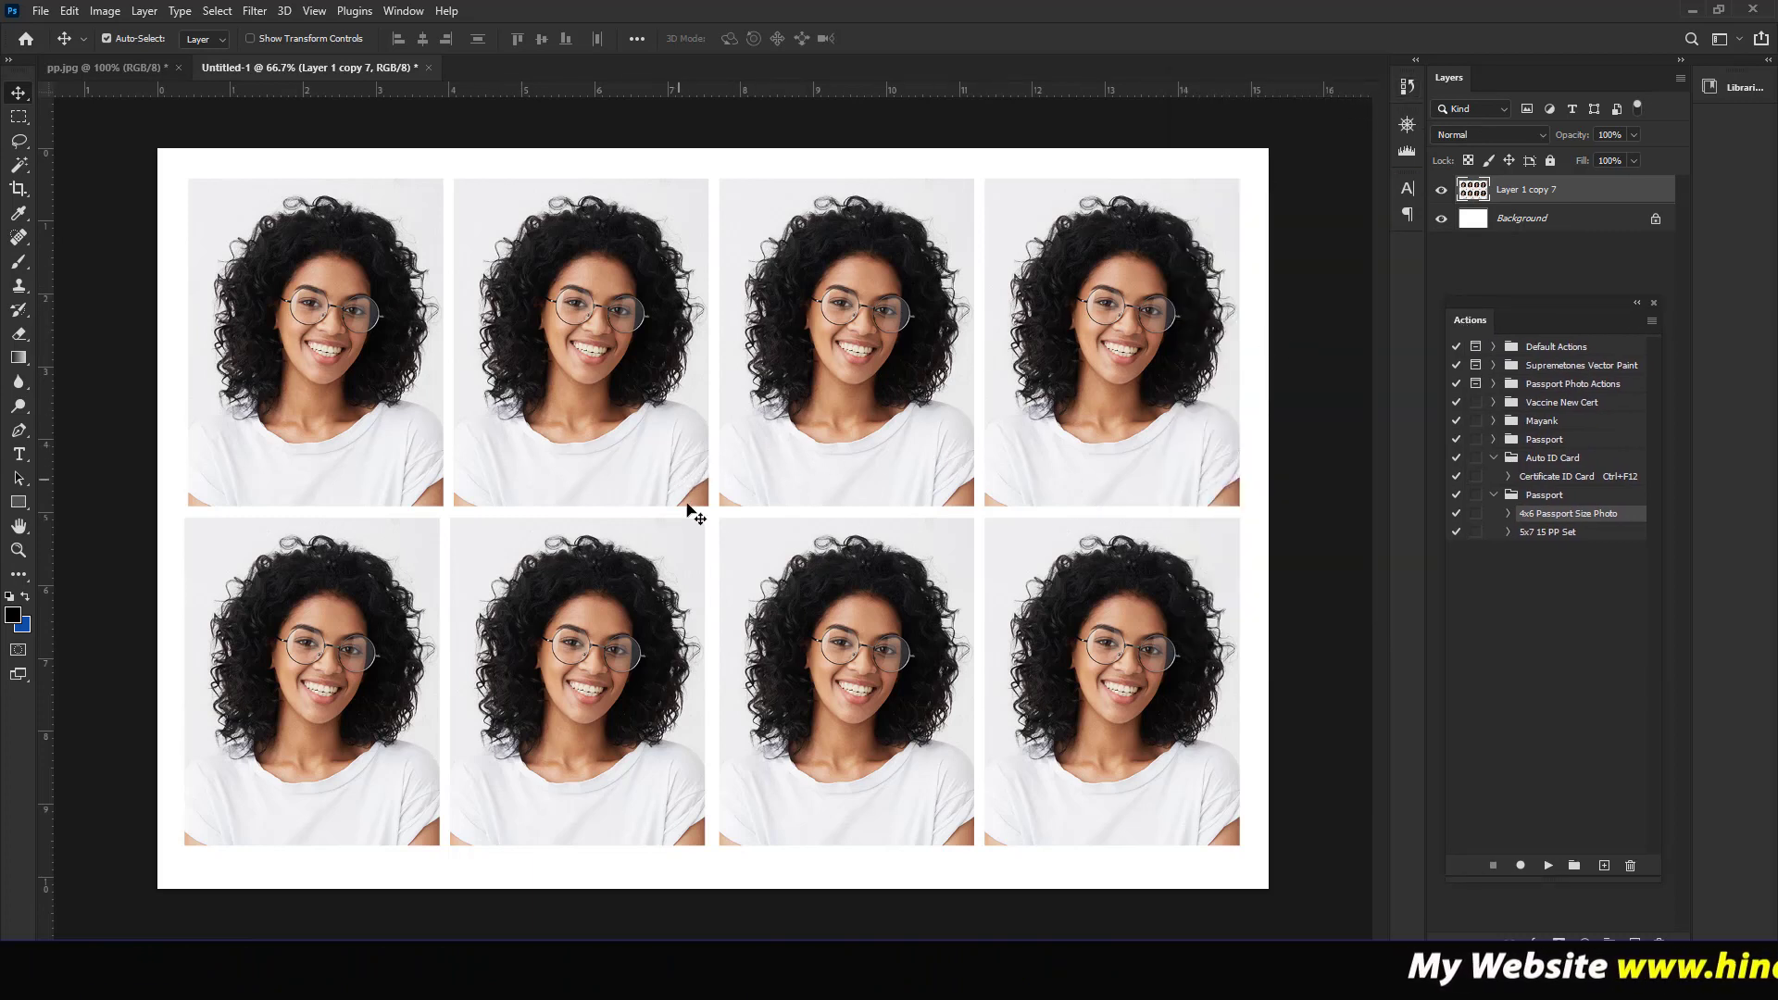
- Confirm in Image Size that the sheet is 6 × 4 inches, then close it unsaved
{"action": "left_click", "coordinate": [105, 12]}
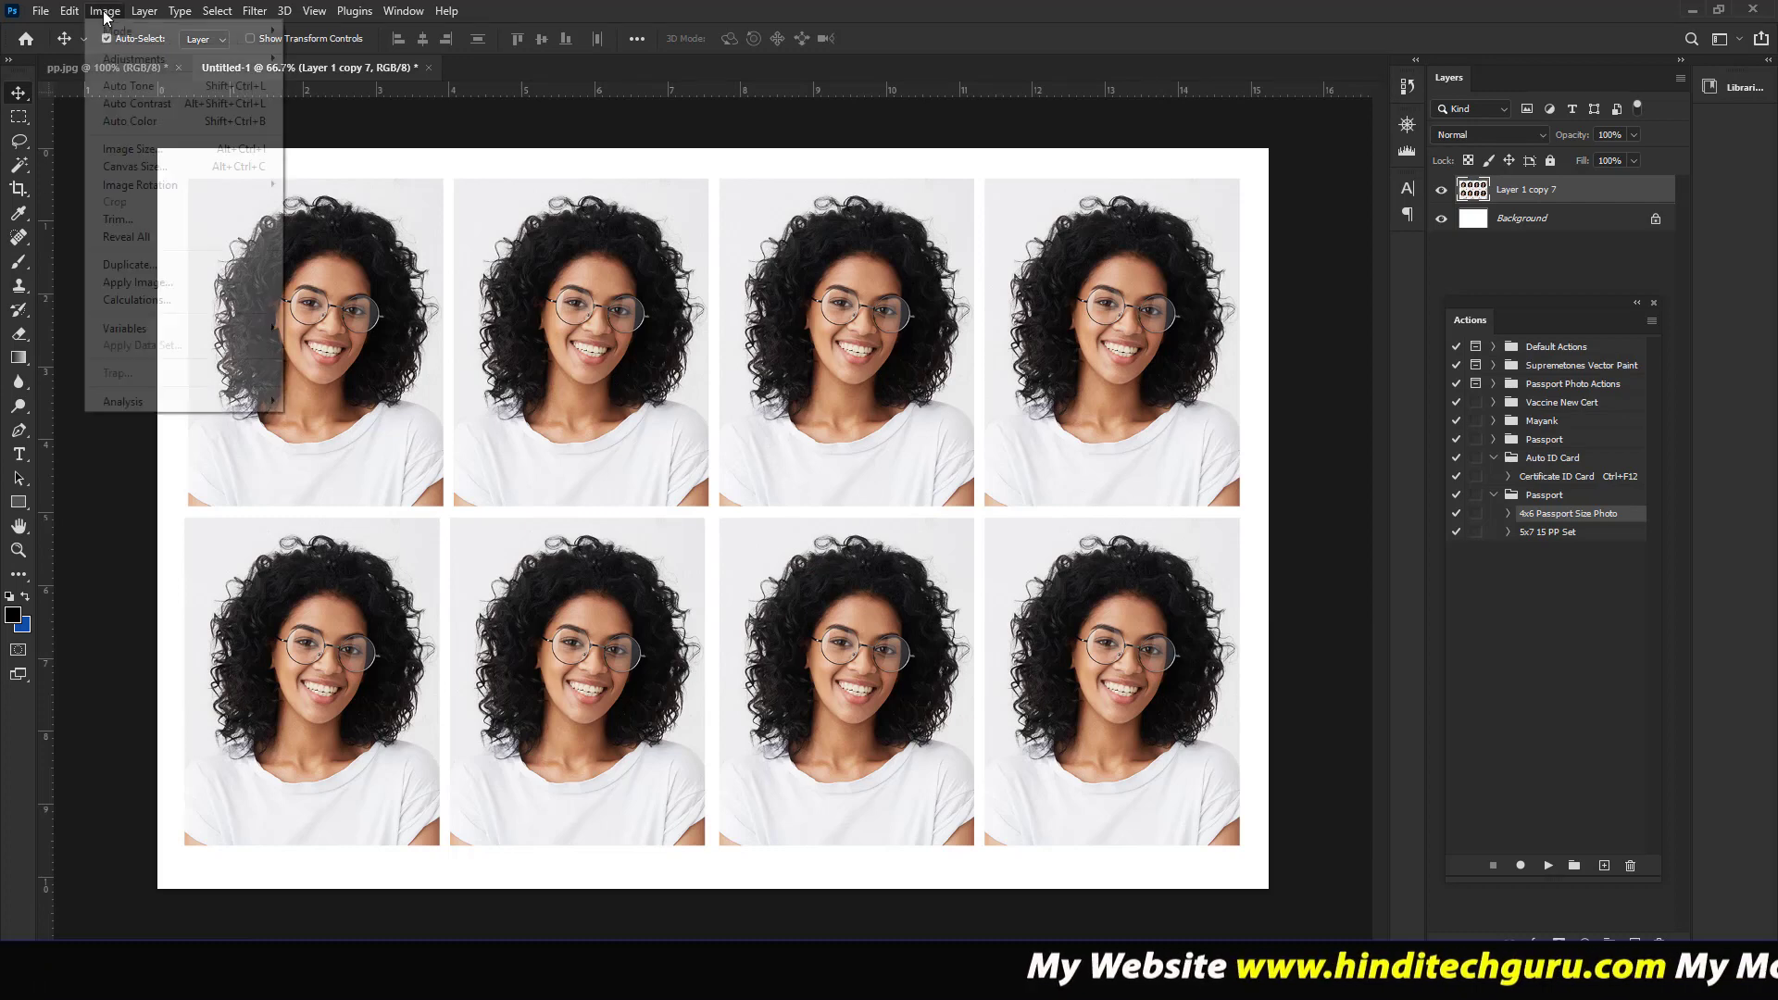
{"action": "left_click", "coordinate": [129, 148]}
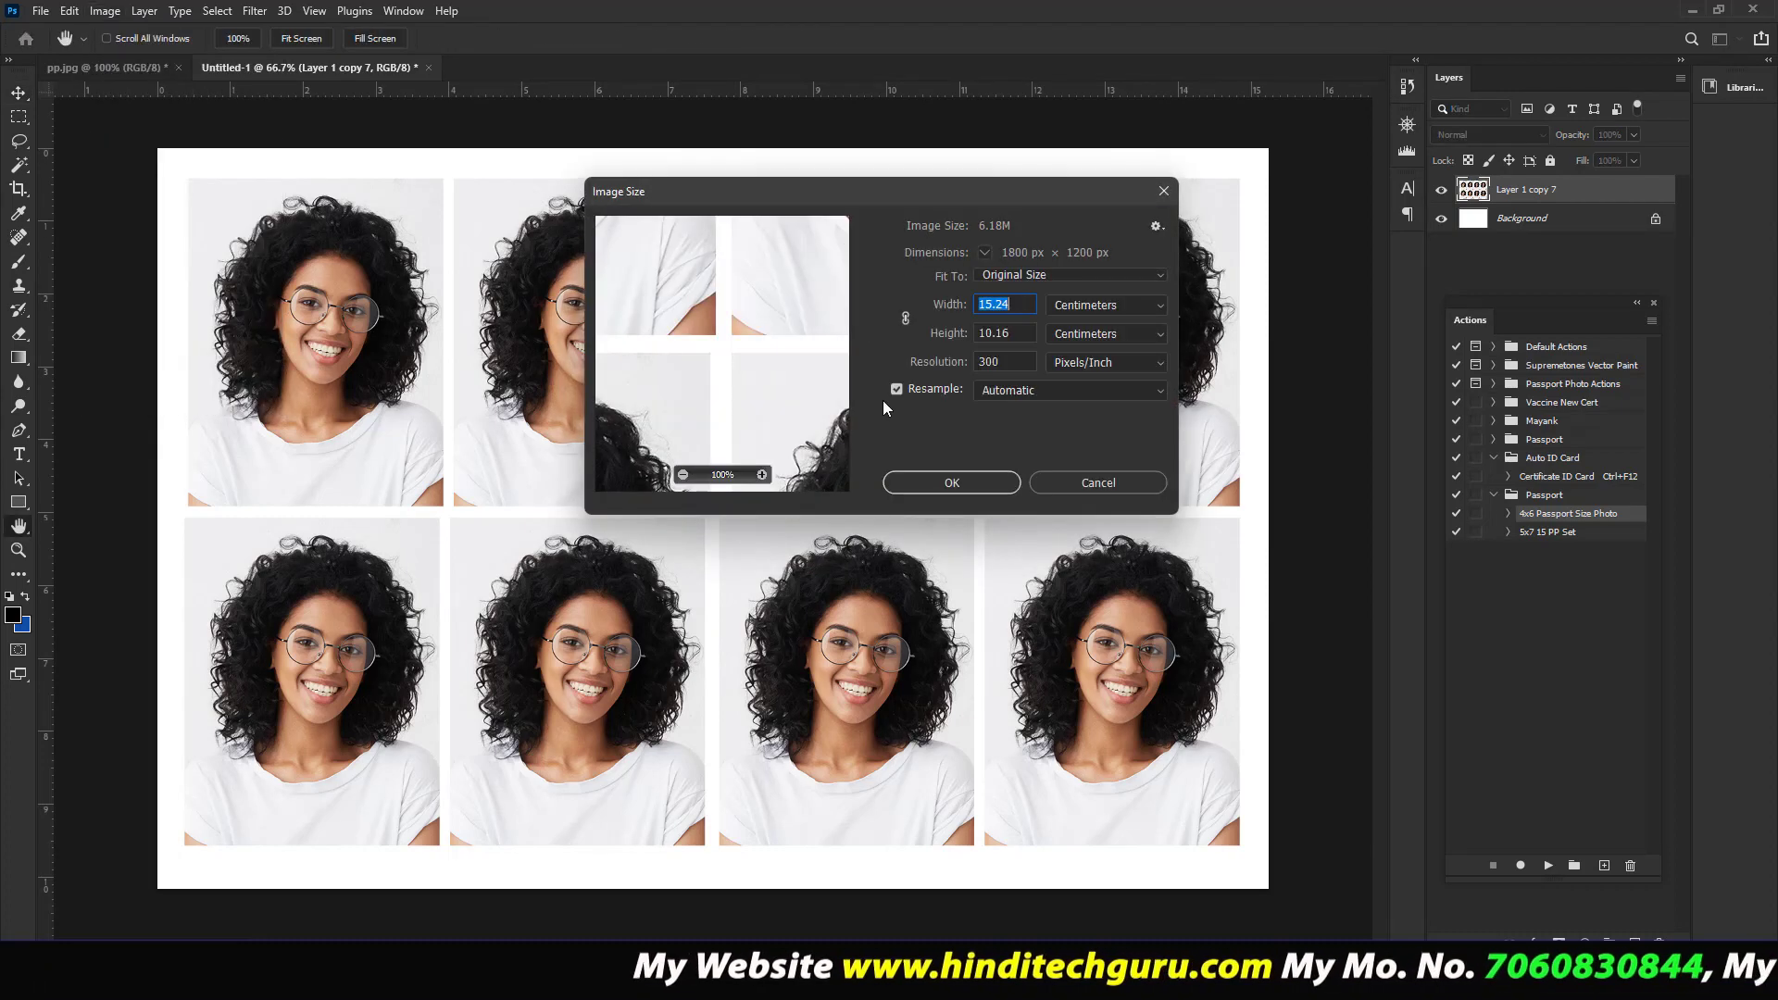
{"action": "left_click", "coordinate": [1102, 306]}
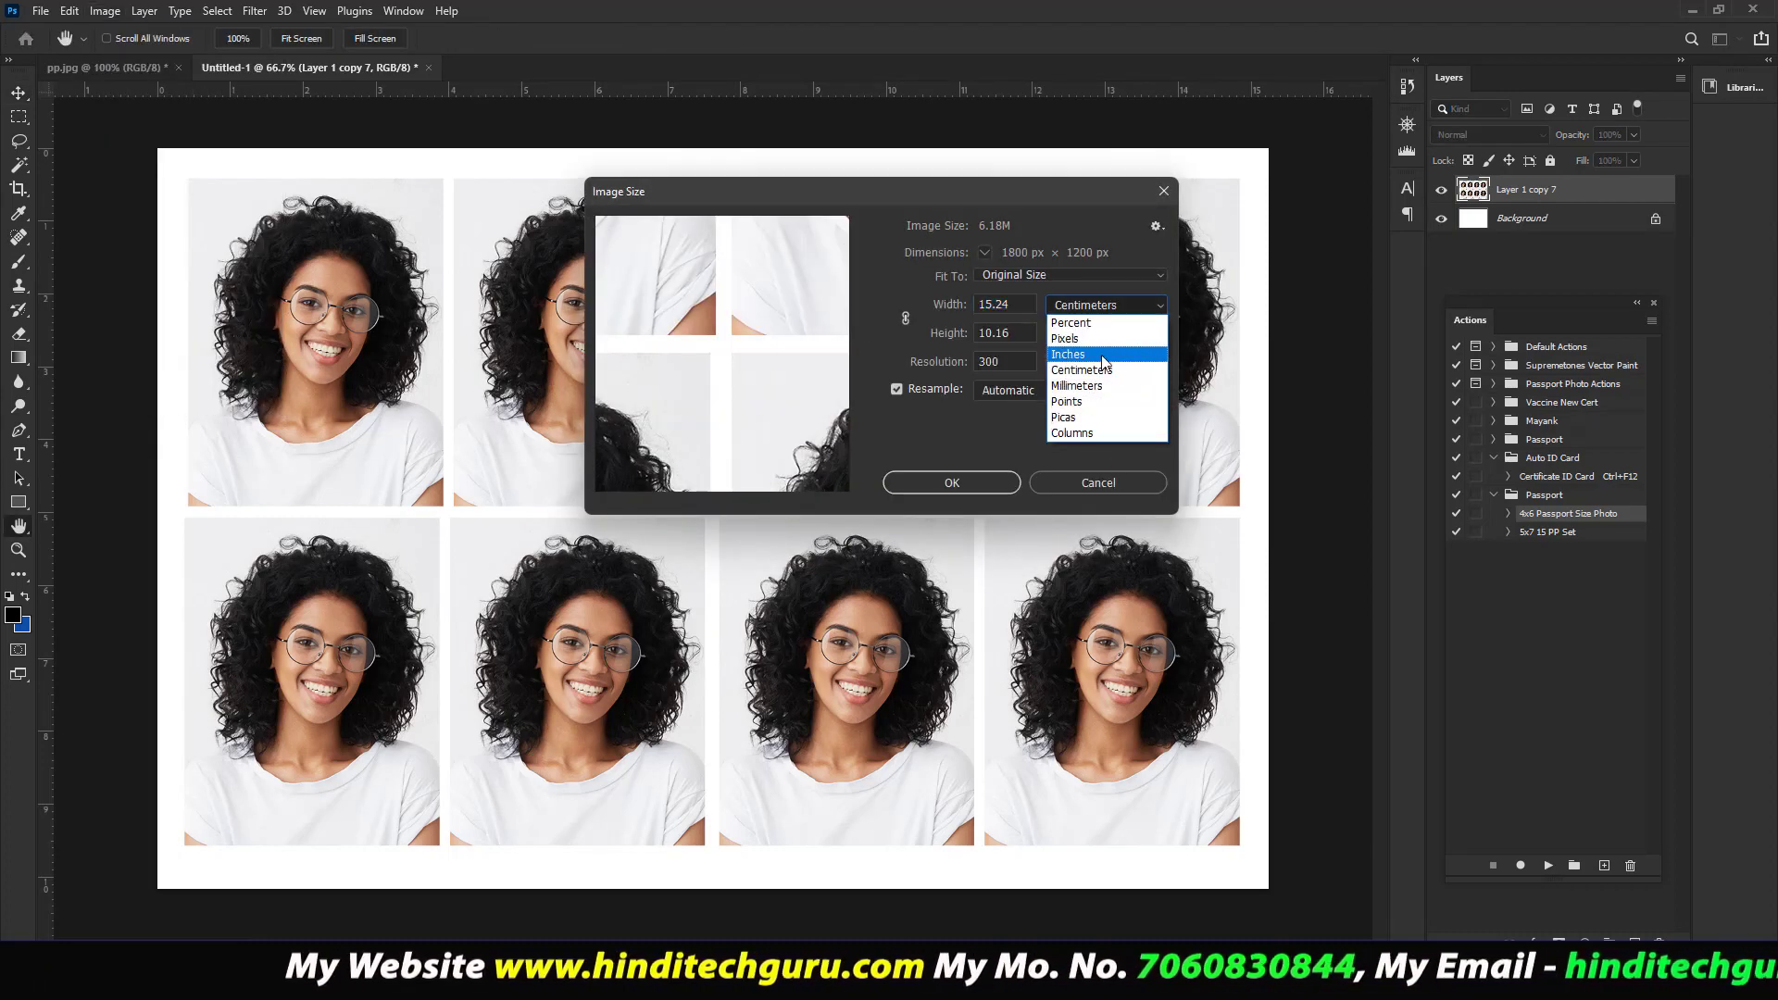
{"action": "left_click", "coordinate": [1102, 355]}
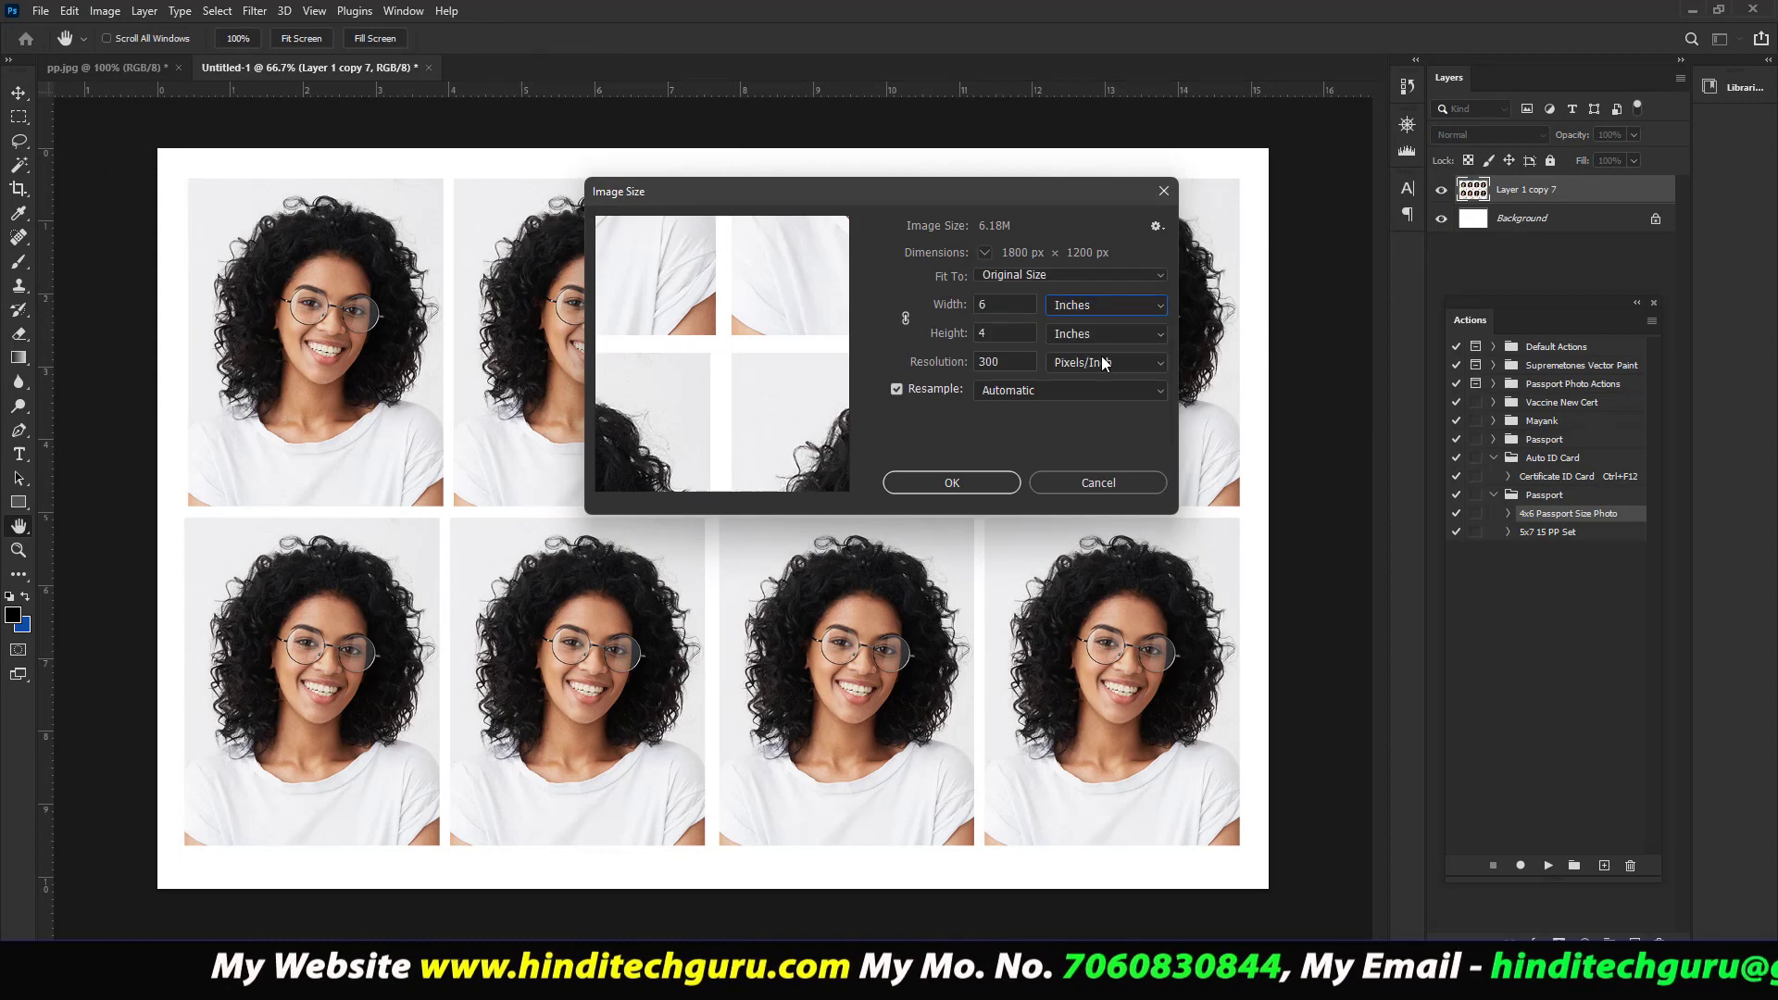
{"action": "left_click", "coordinate": [1115, 482]}
{"action": "left_click", "coordinate": [428, 68]}
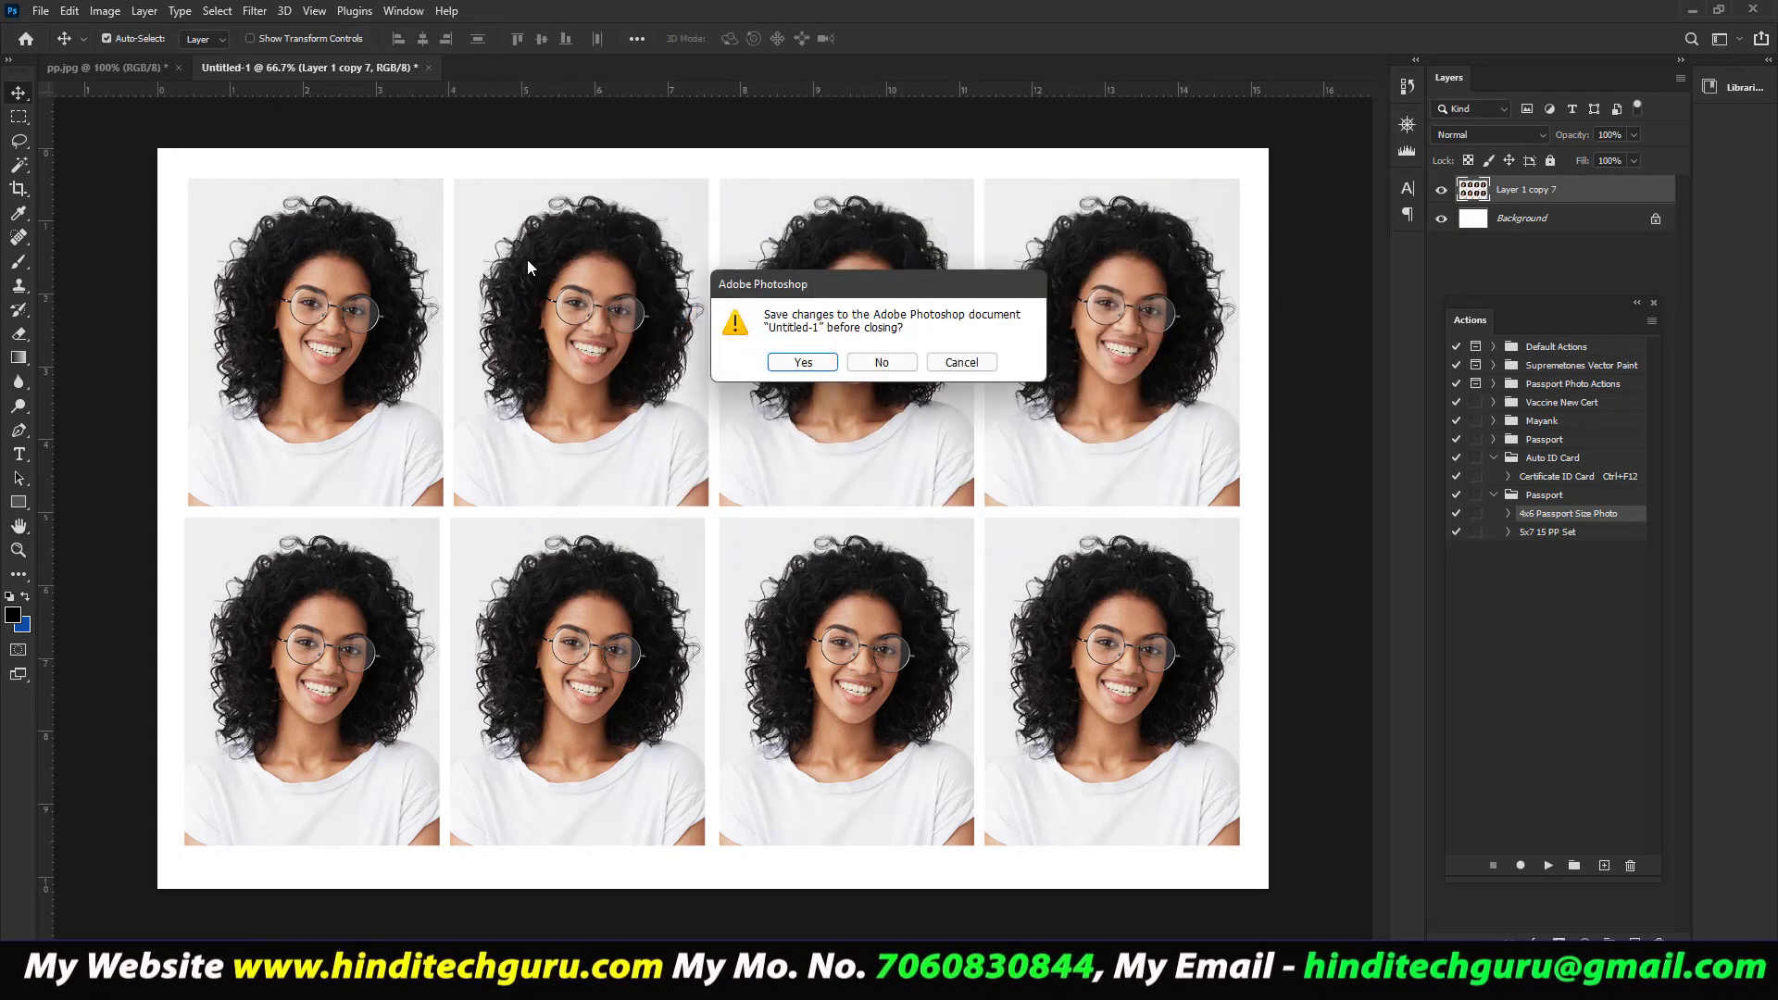
{"action": "left_click", "coordinate": [884, 362]}
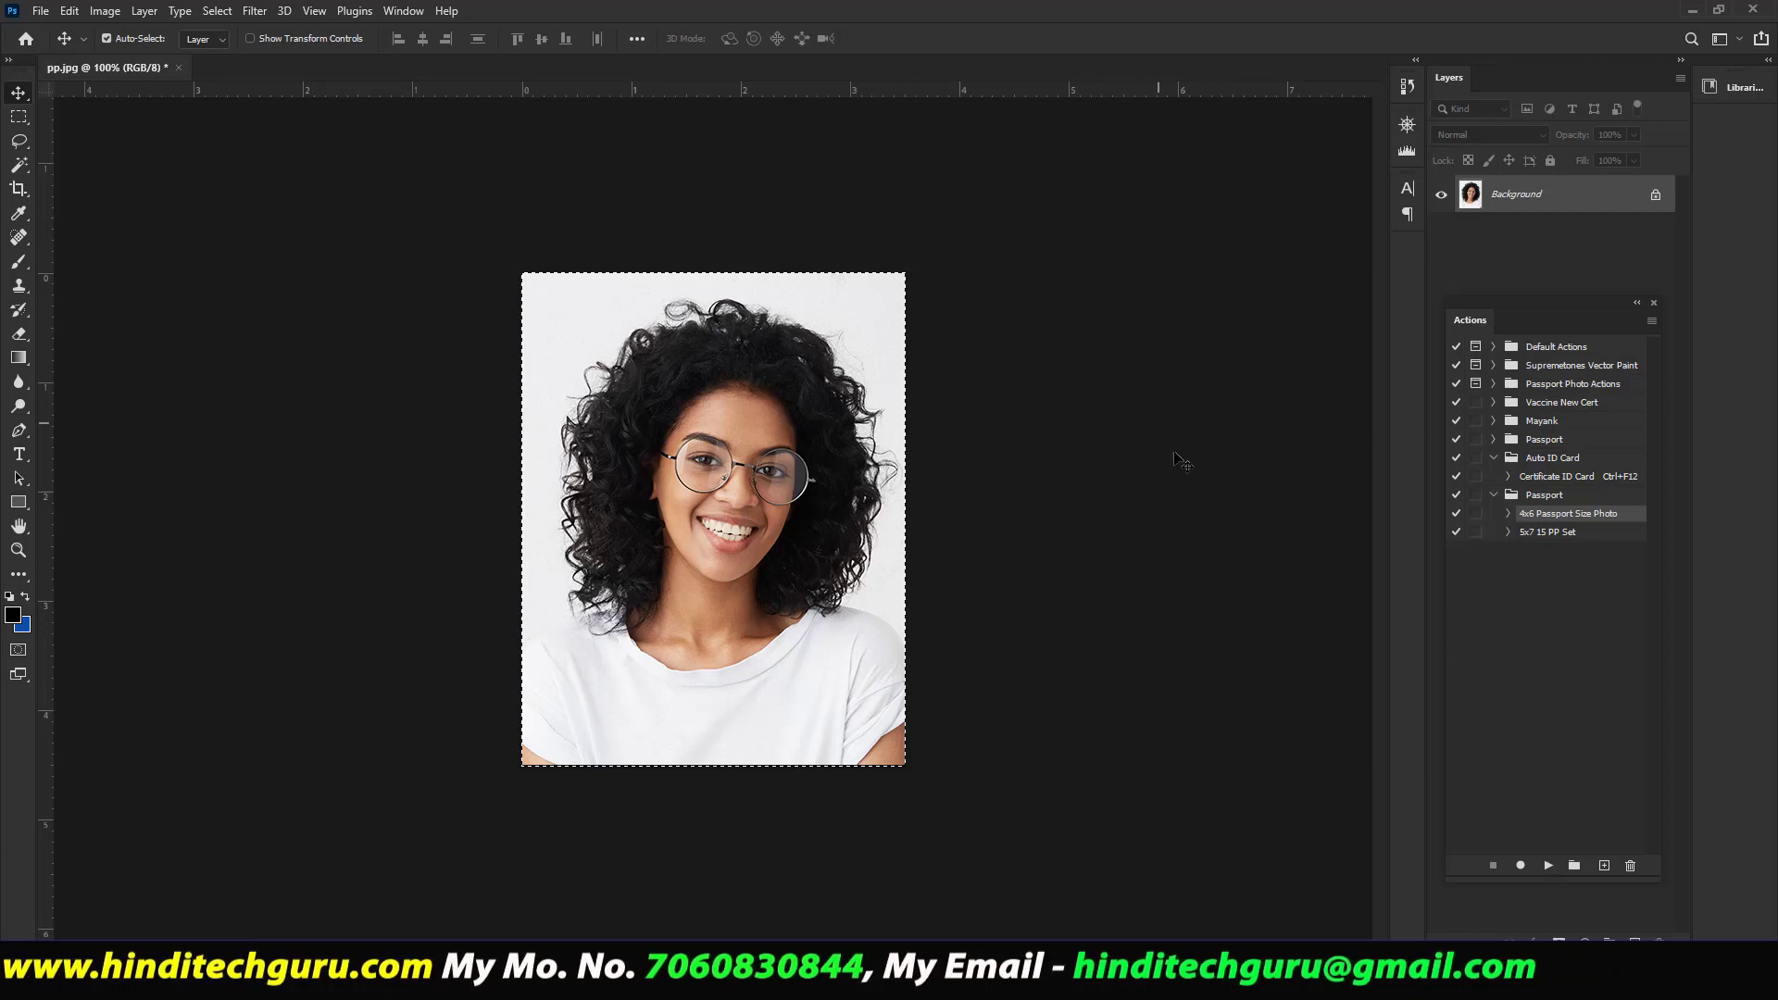
- Play the 5x7 15 PP Set action and check the sheet's size in inches
{"action": "left_click", "coordinate": [1548, 533]}
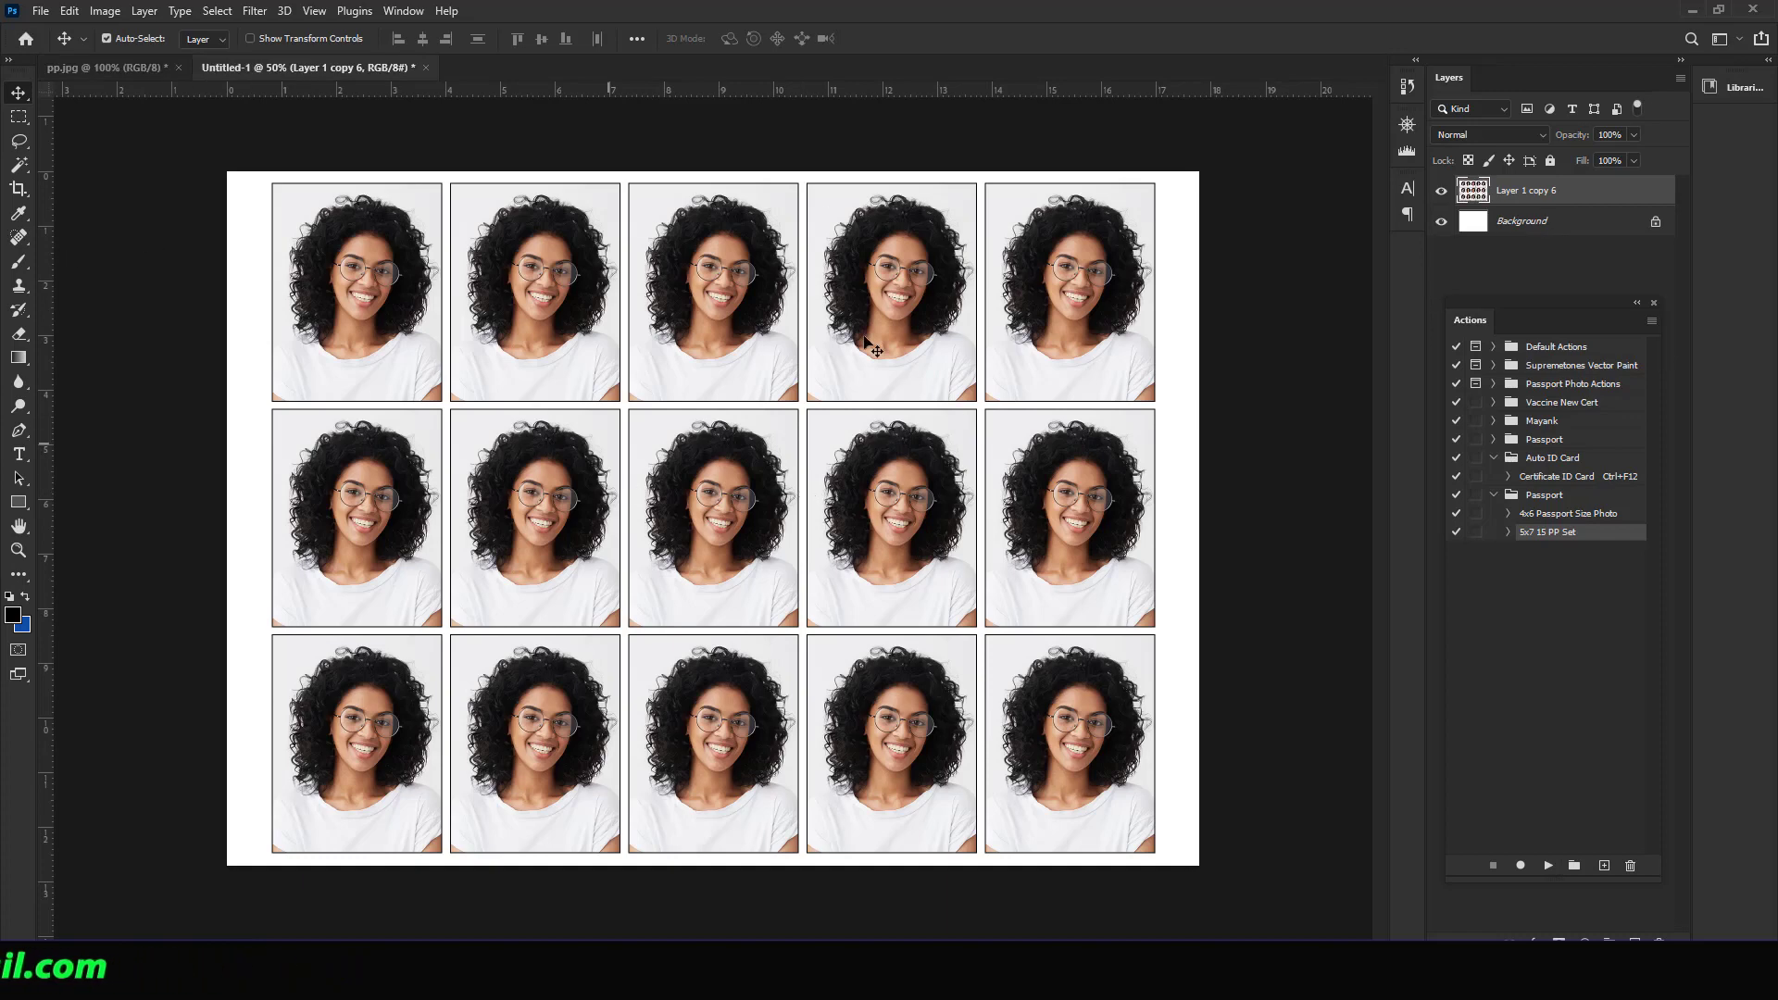
{"action": "left_click", "coordinate": [103, 12]}
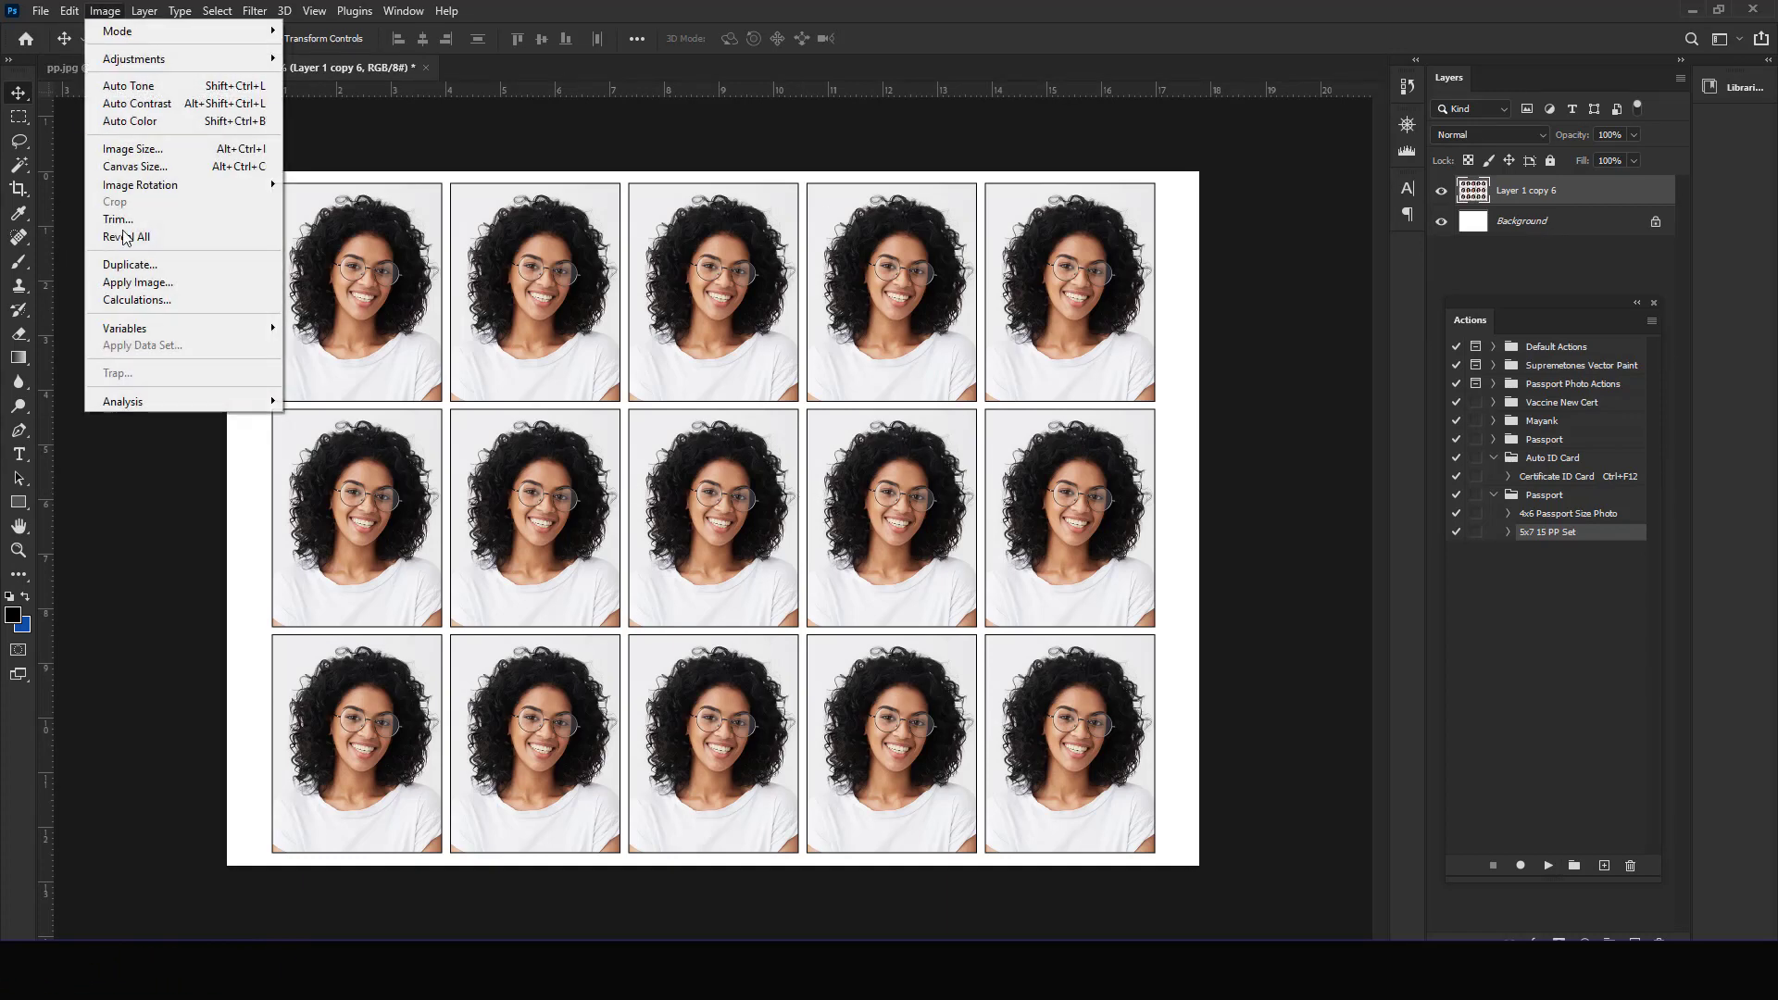
{"action": "left_click", "coordinate": [139, 150]}
{"action": "left_click", "coordinate": [1111, 305]}
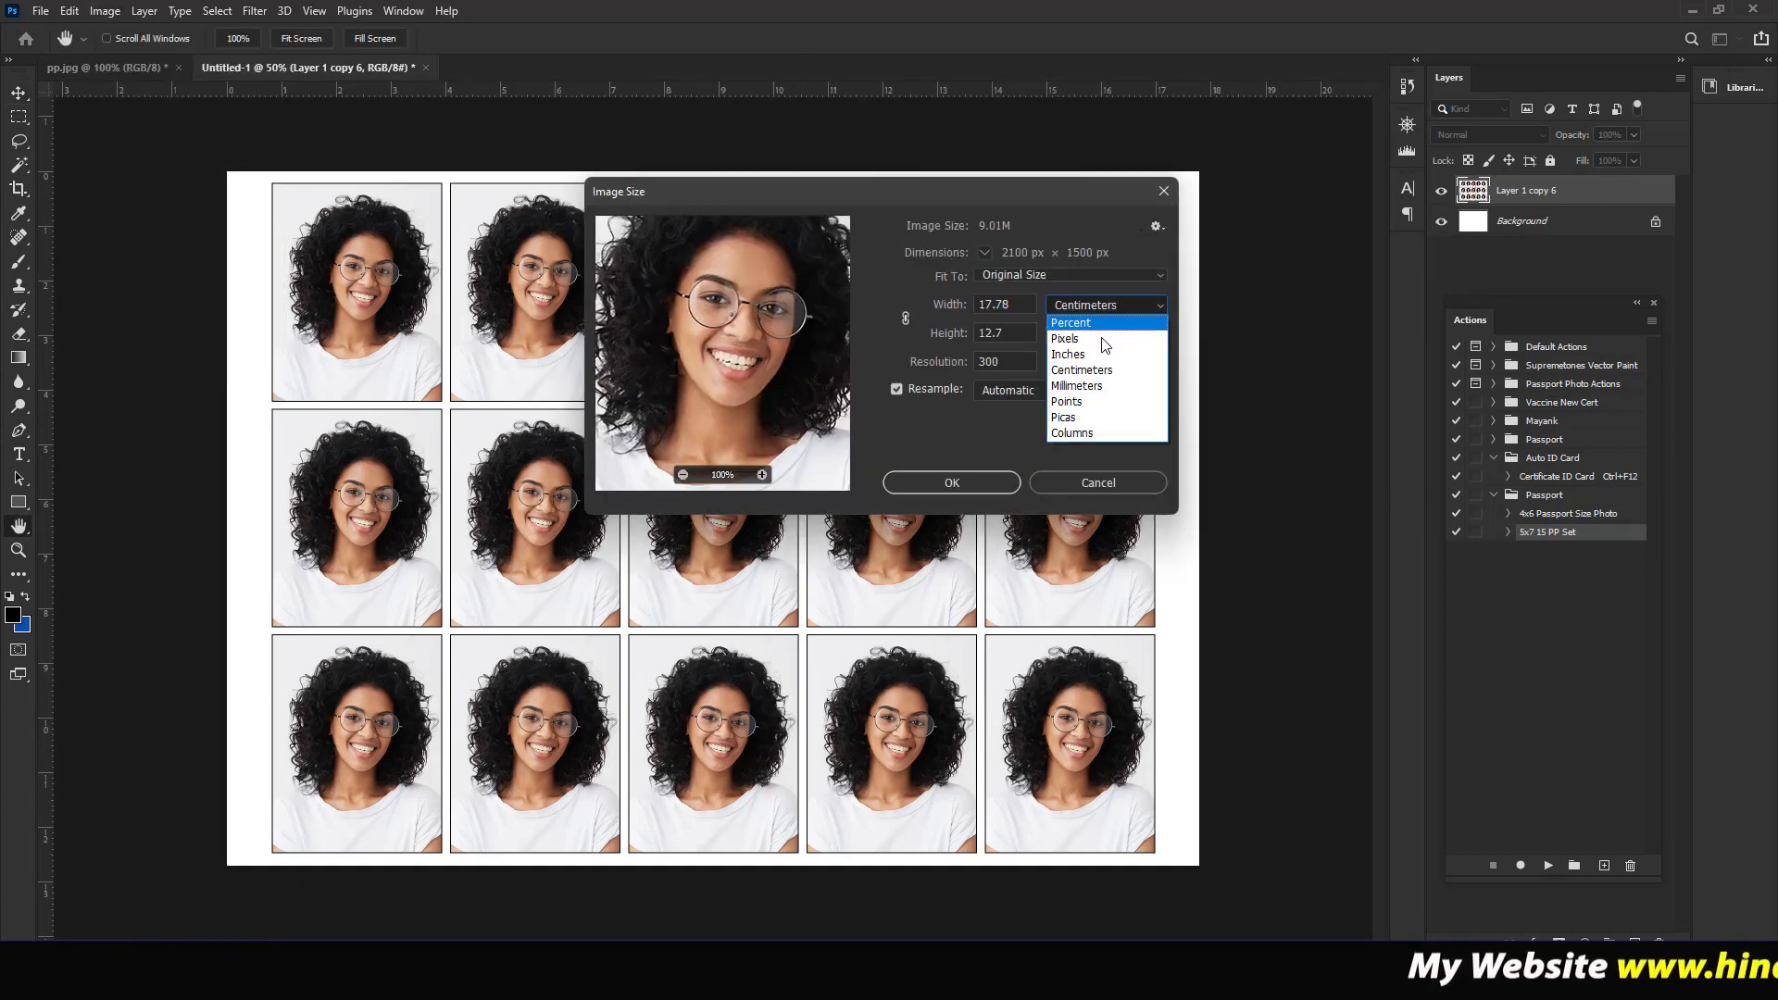
{"action": "left_click", "coordinate": [1068, 355]}
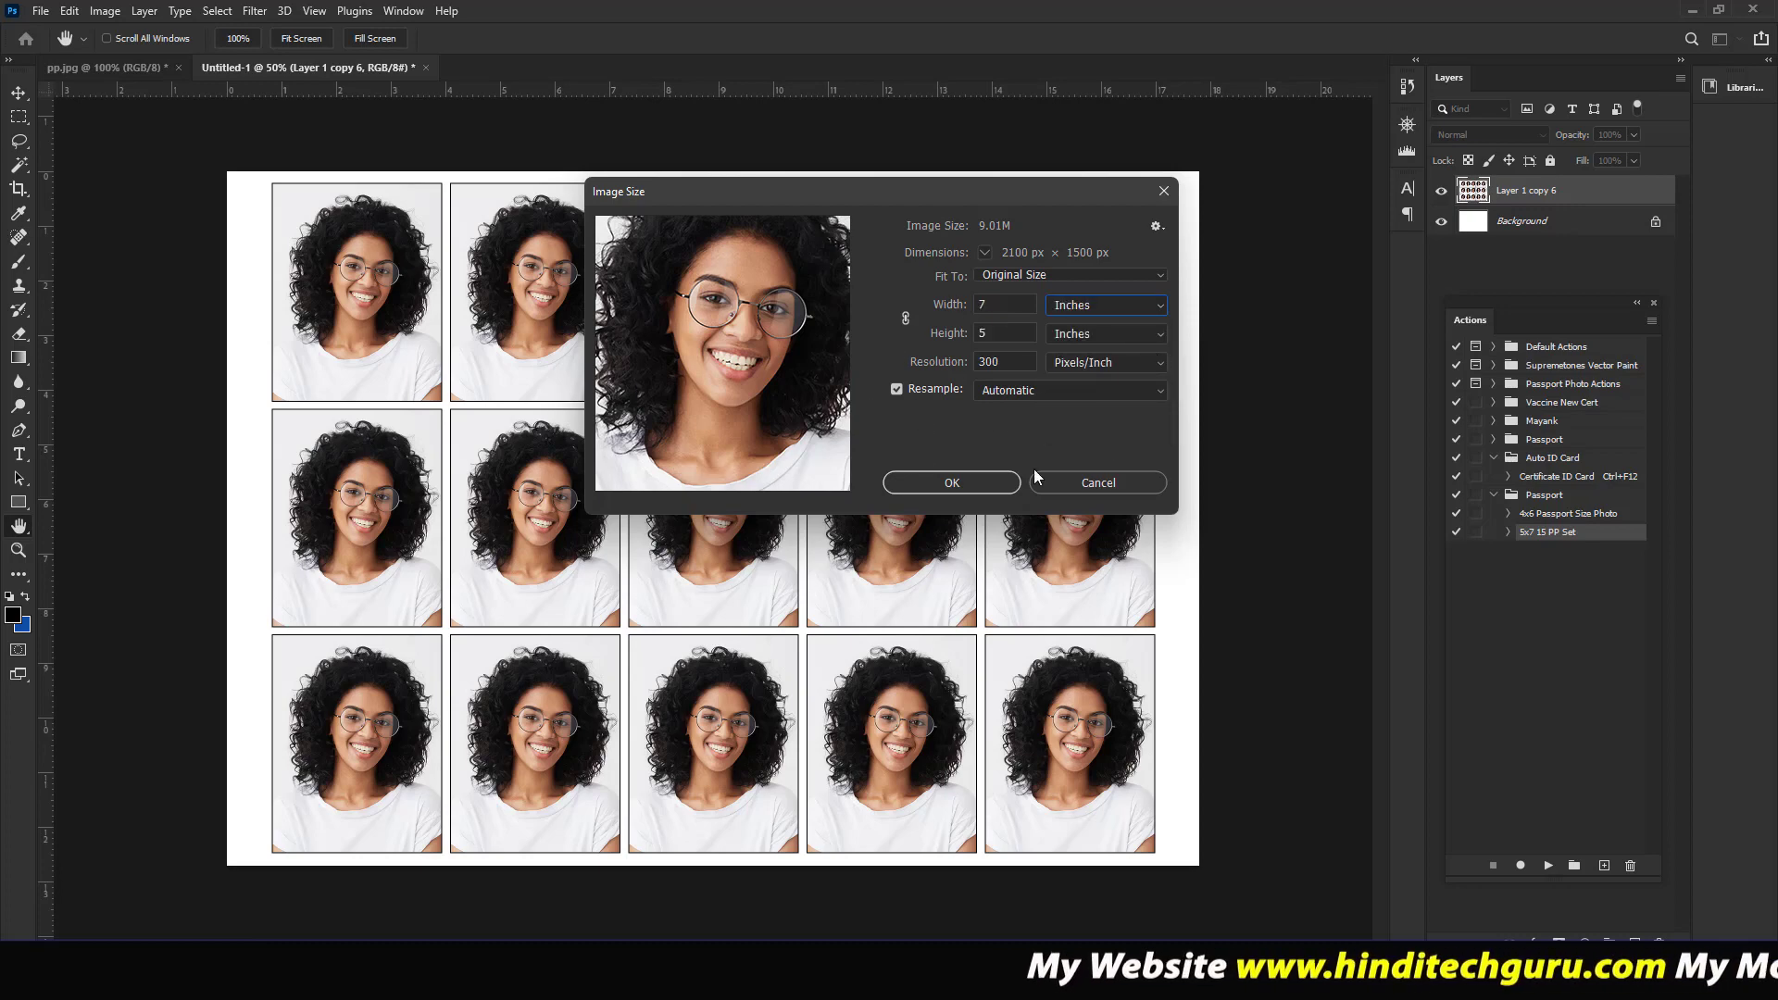
{"action": "left_click", "coordinate": [1113, 491]}
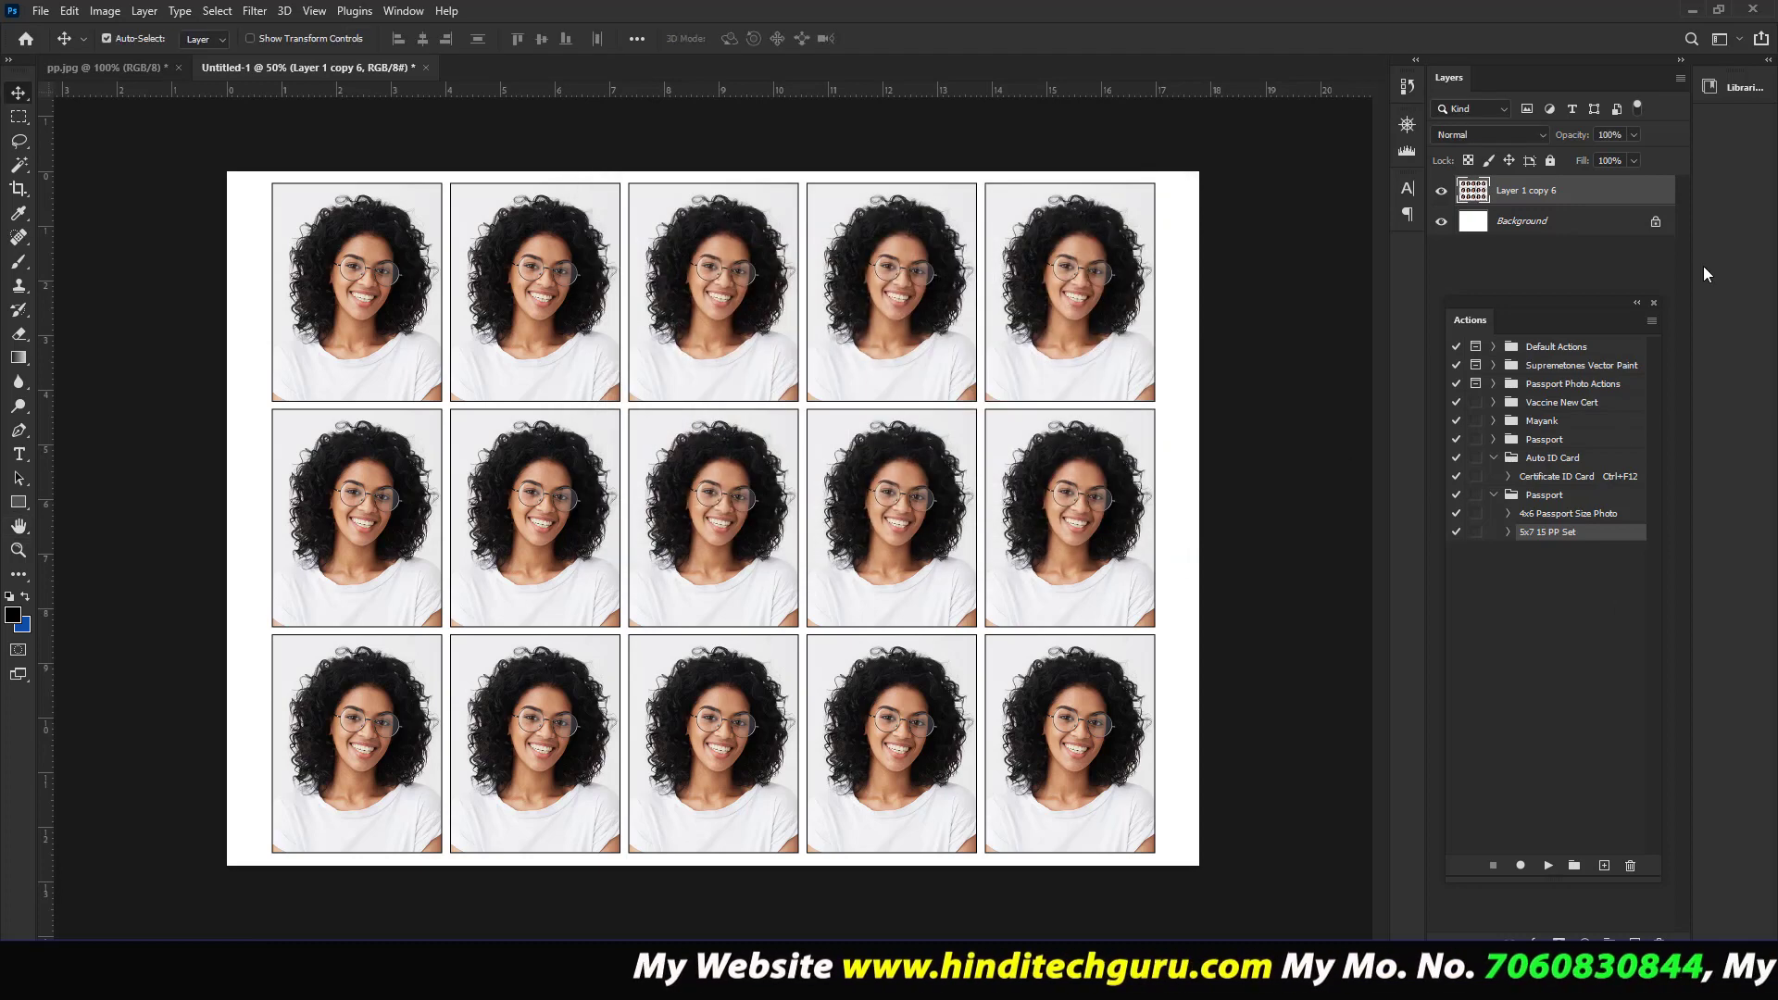
- Discard the 5x7 sheet unsaved, reposition the Actions panel, and collapse the Auto ID Card set
{"action": "left_click", "coordinate": [424, 69]}
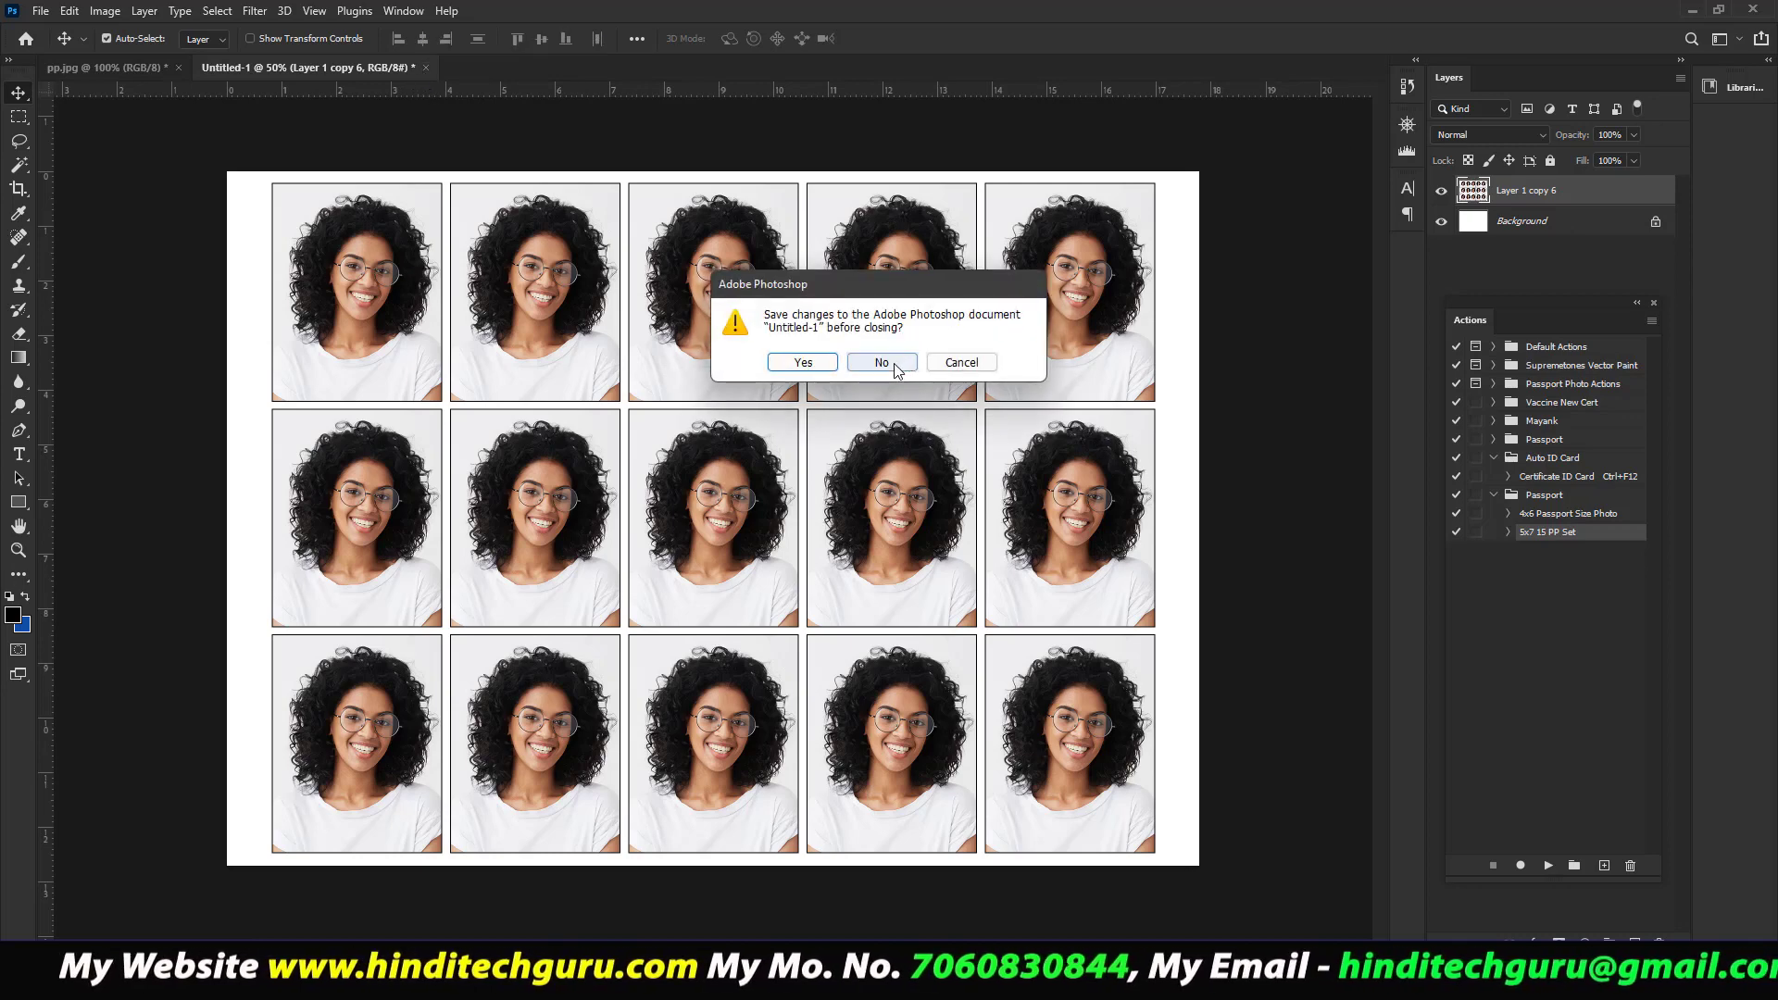
{"action": "left_click", "coordinate": [894, 366]}
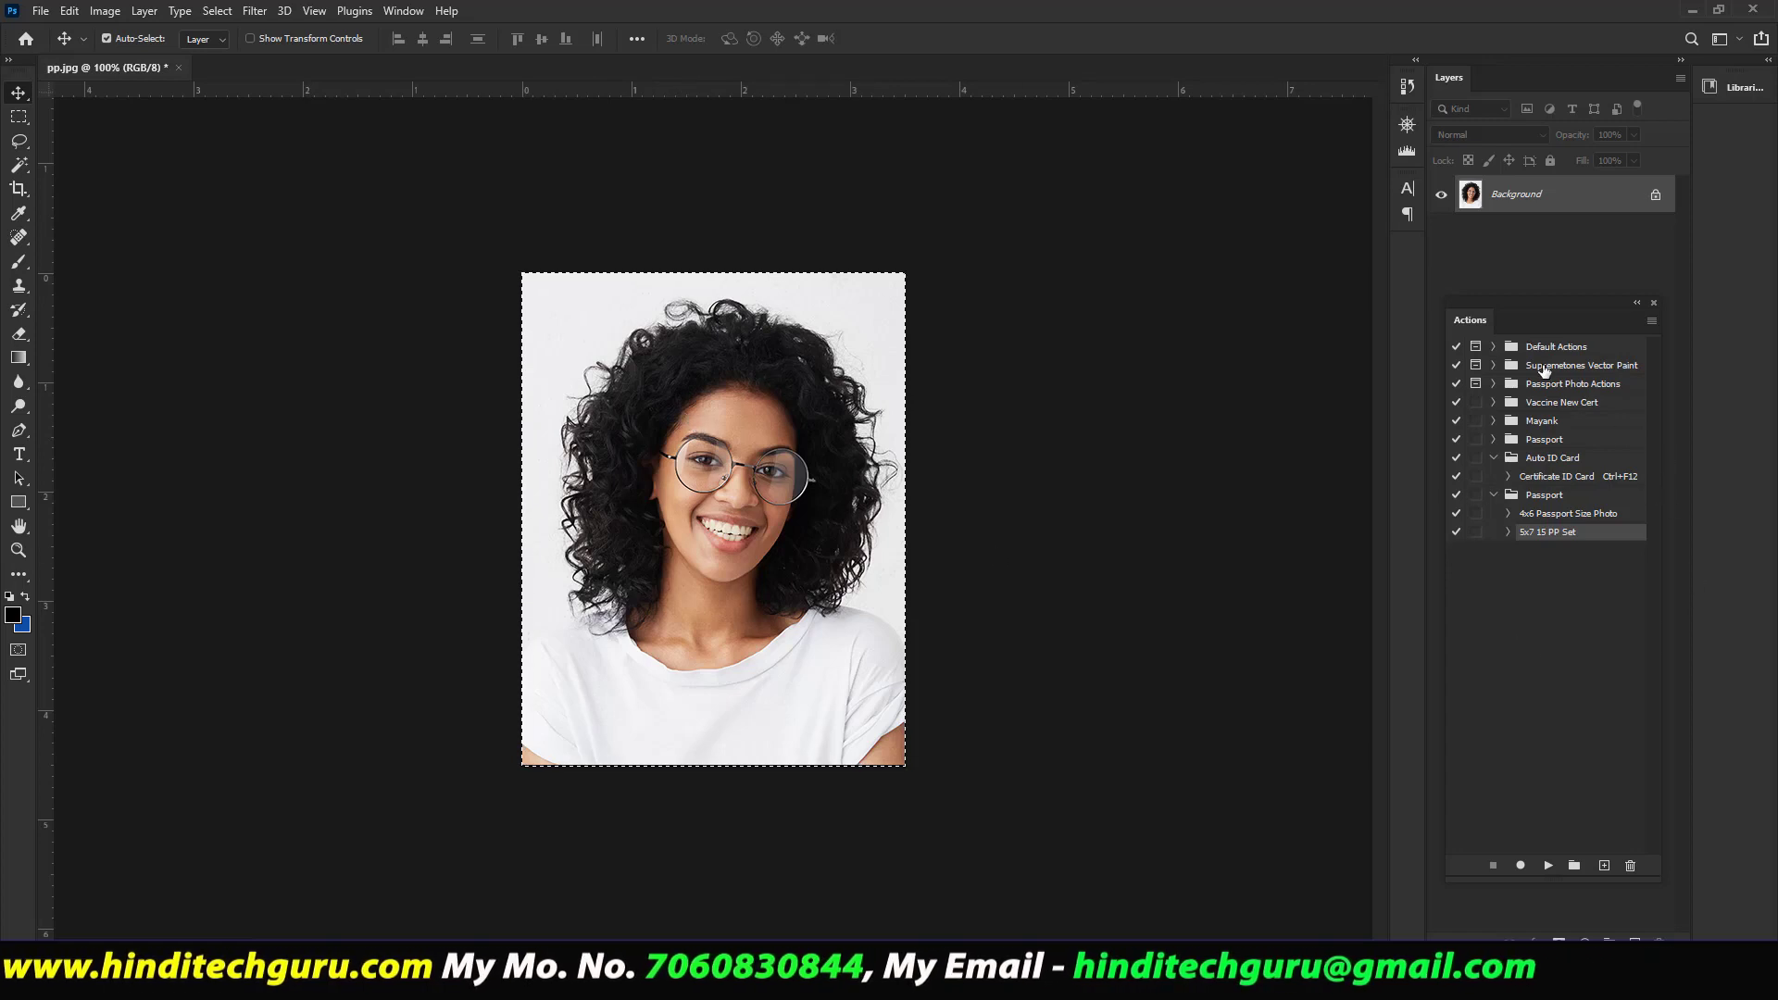
{"action": "left_click_drag", "start_coordinate": [1479, 326], "coordinate": [1217, 143]}
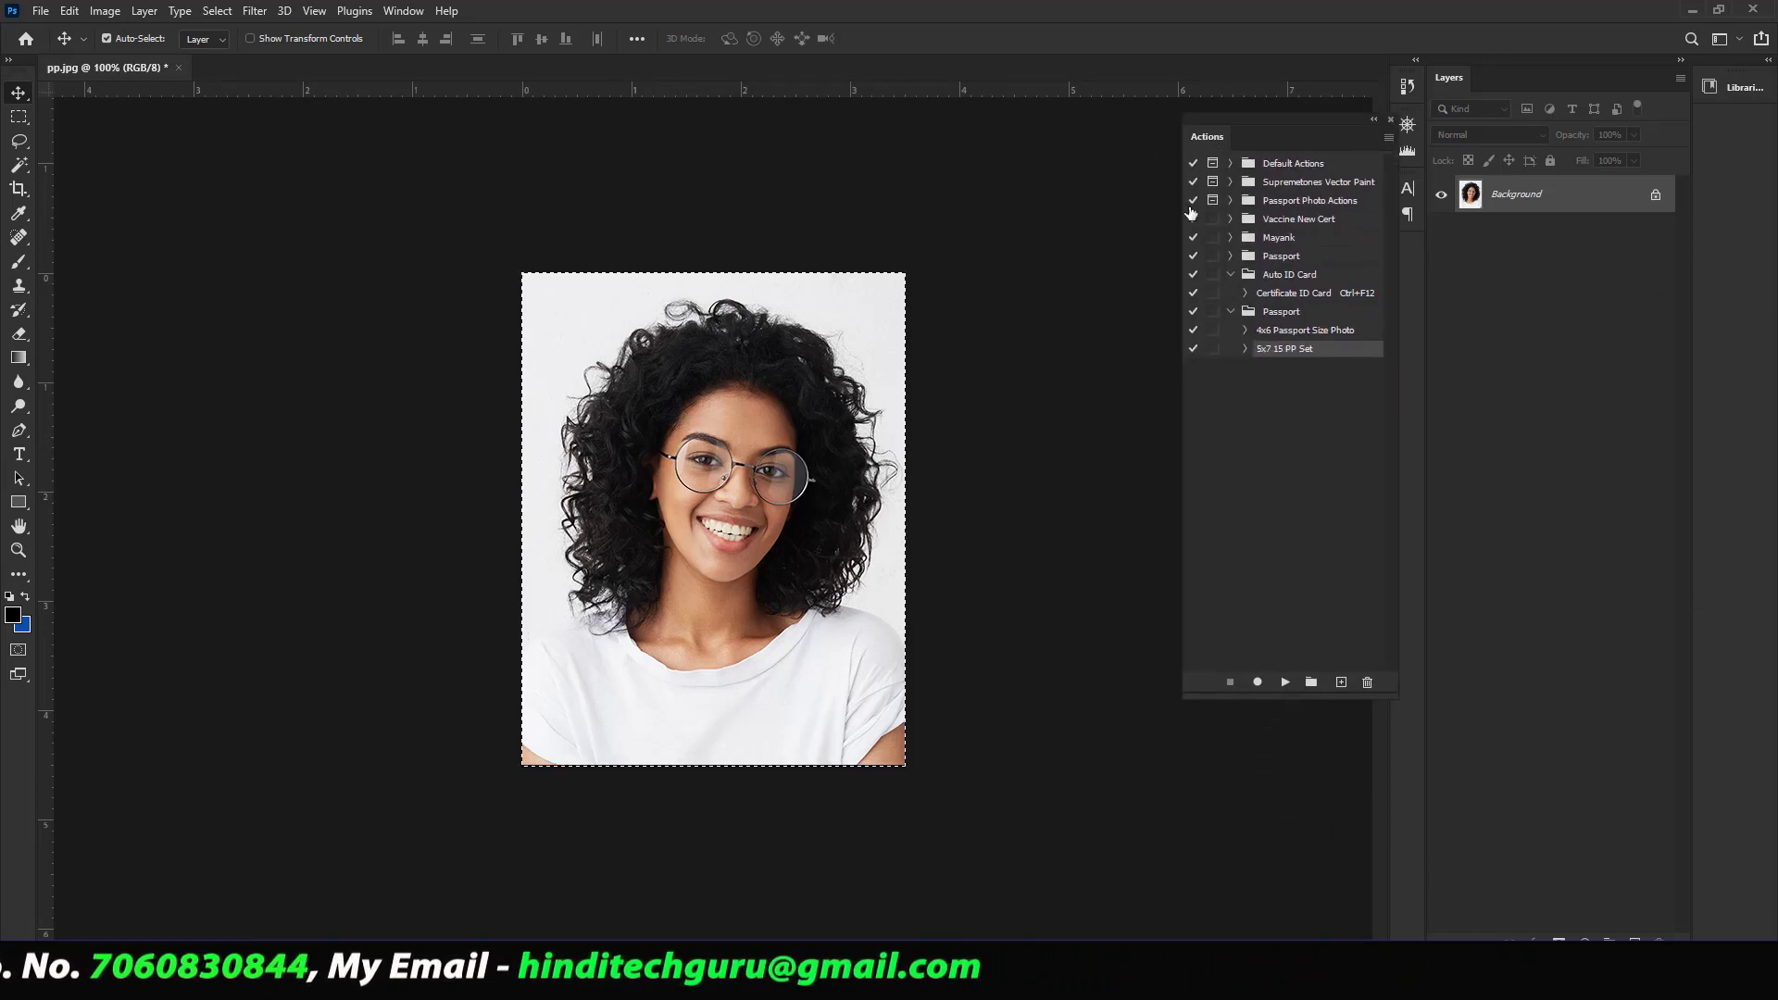
{"action": "left_click", "coordinate": [1230, 276]}
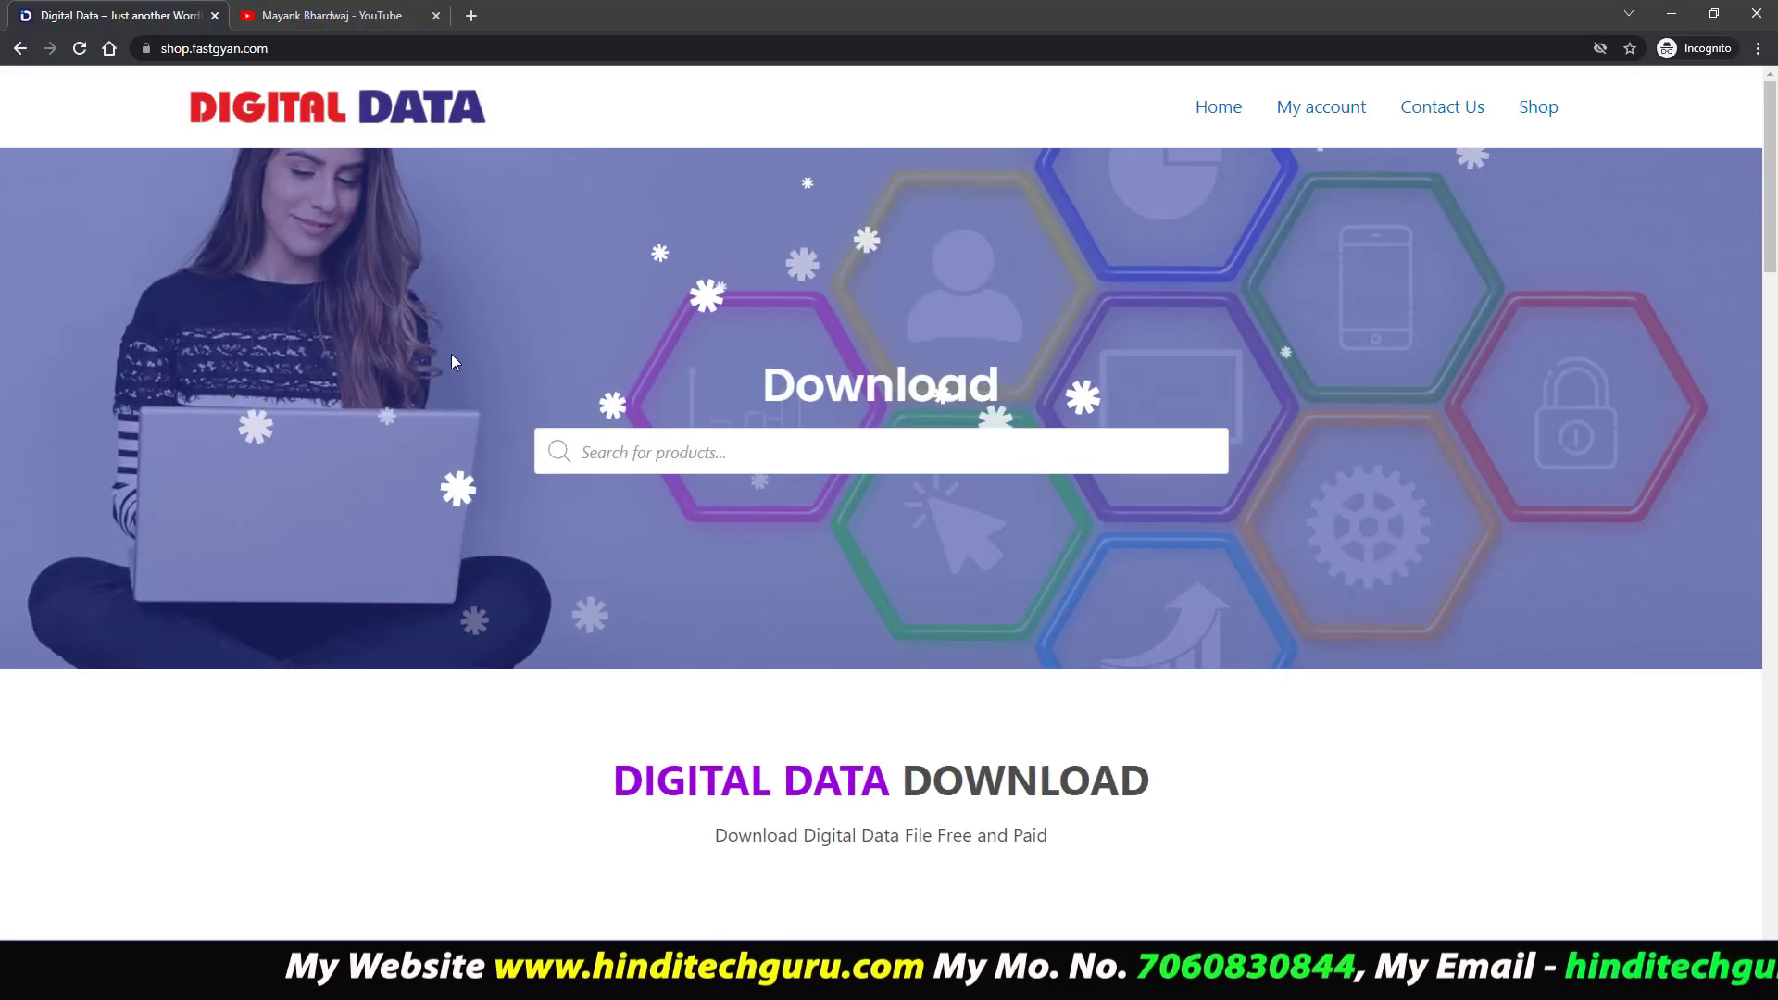
- Find the Auto Passport Size Photo Action 5×7 inch Size, confirm it costs ₹0.00, and download it
{"action": "left_click", "coordinate": [1537, 109]}
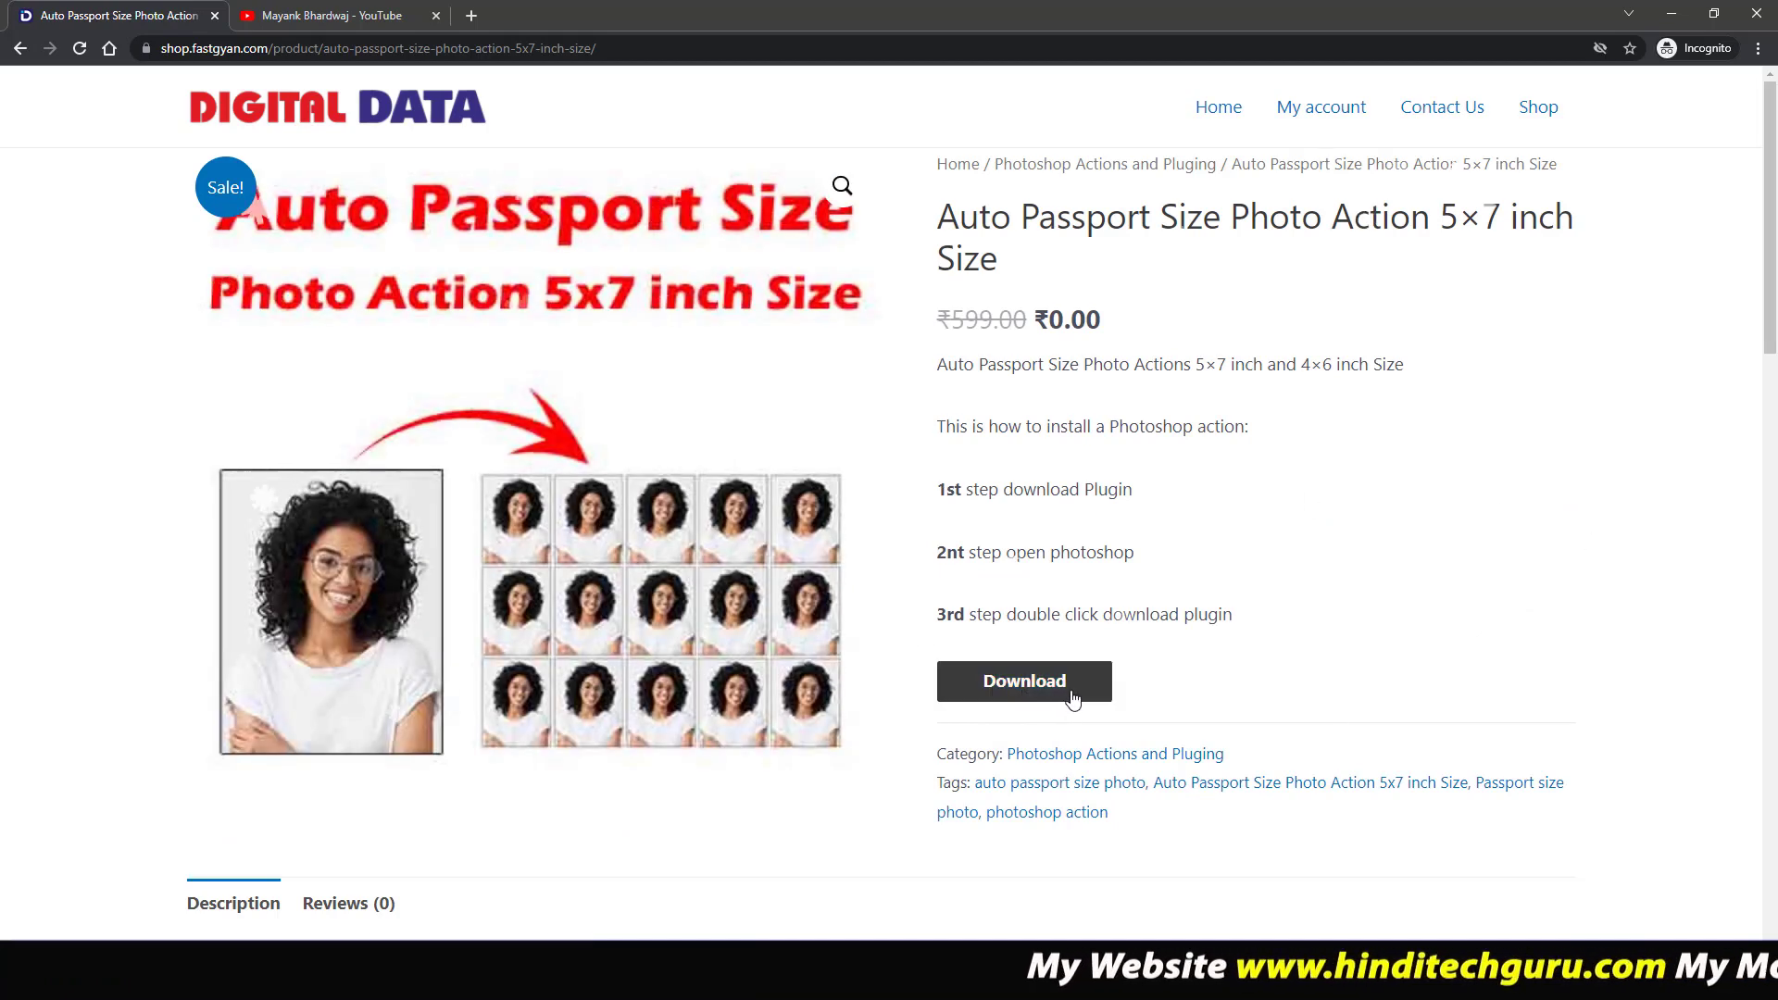
{"action": "left_click_drag", "start_coordinate": [1100, 324], "coordinate": [942, 303]}
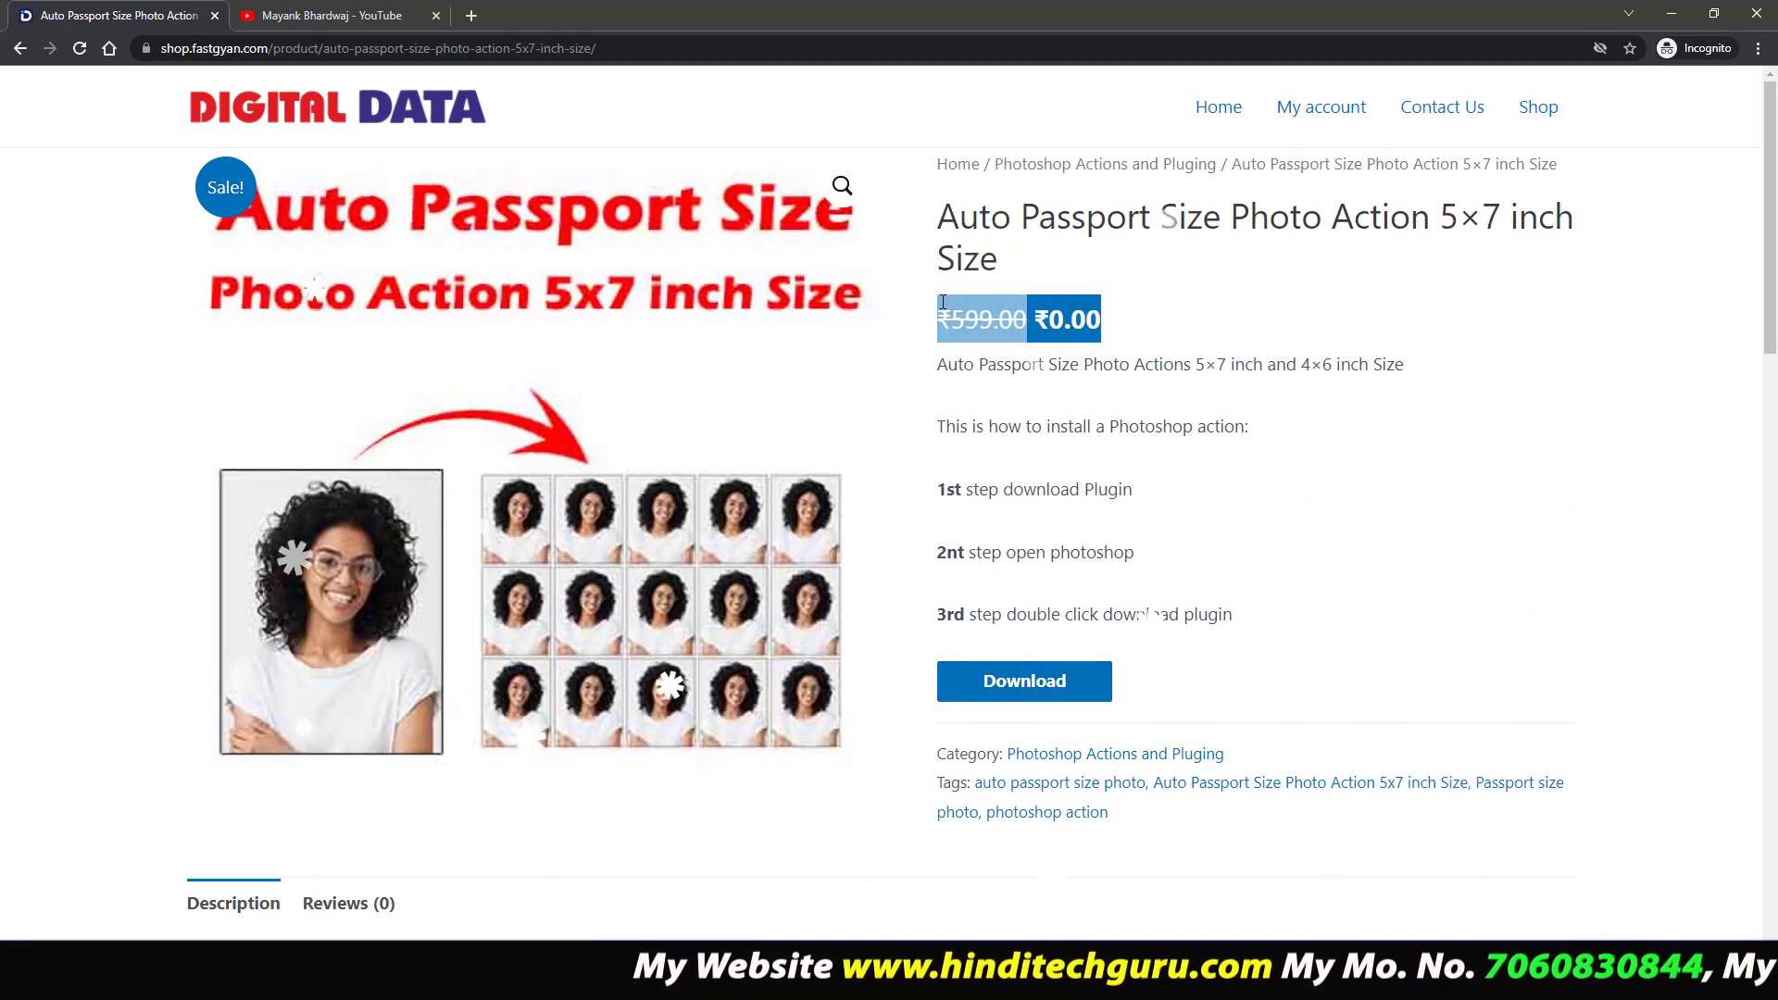
{"action": "left_click", "coordinate": [1071, 684]}
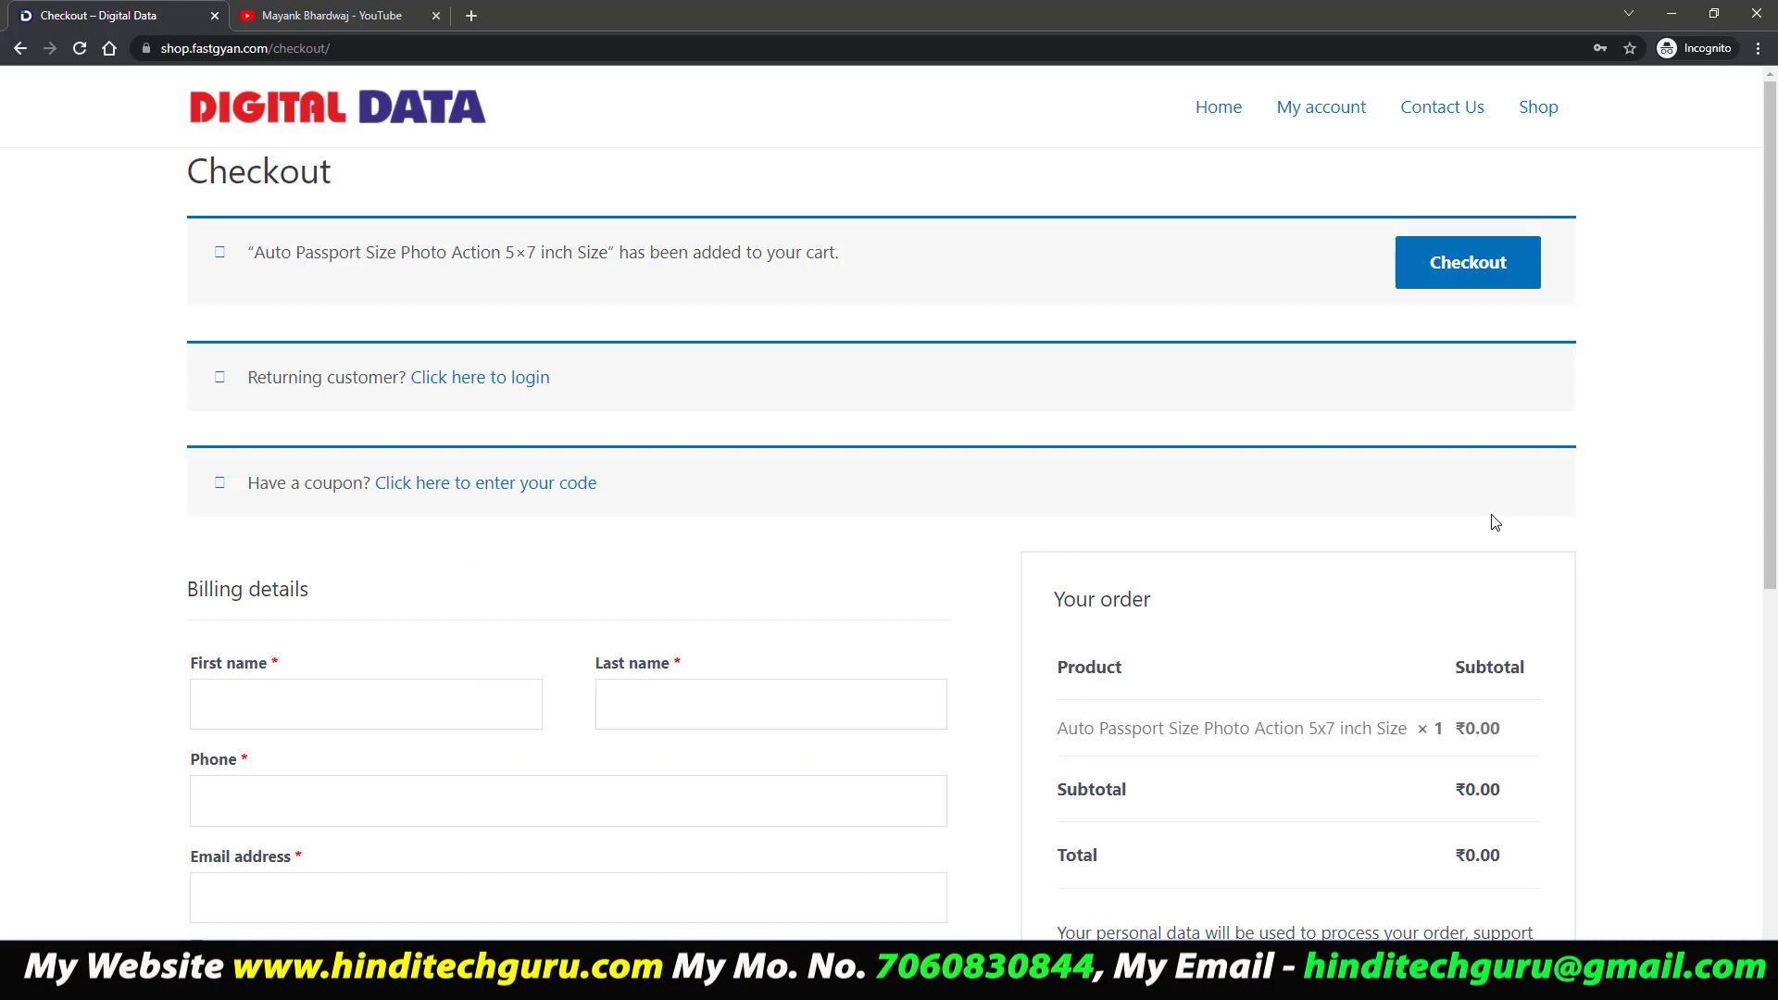
- Autofill the saved billing details and place the free ₹0.00 order
{"action": "scroll", "coordinate": [1555, 488], "scroll_direction": "down", "scroll_amount": 1}
{"action": "scroll", "coordinate": [1555, 488], "scroll_direction": "down", "scroll_amount": 3}
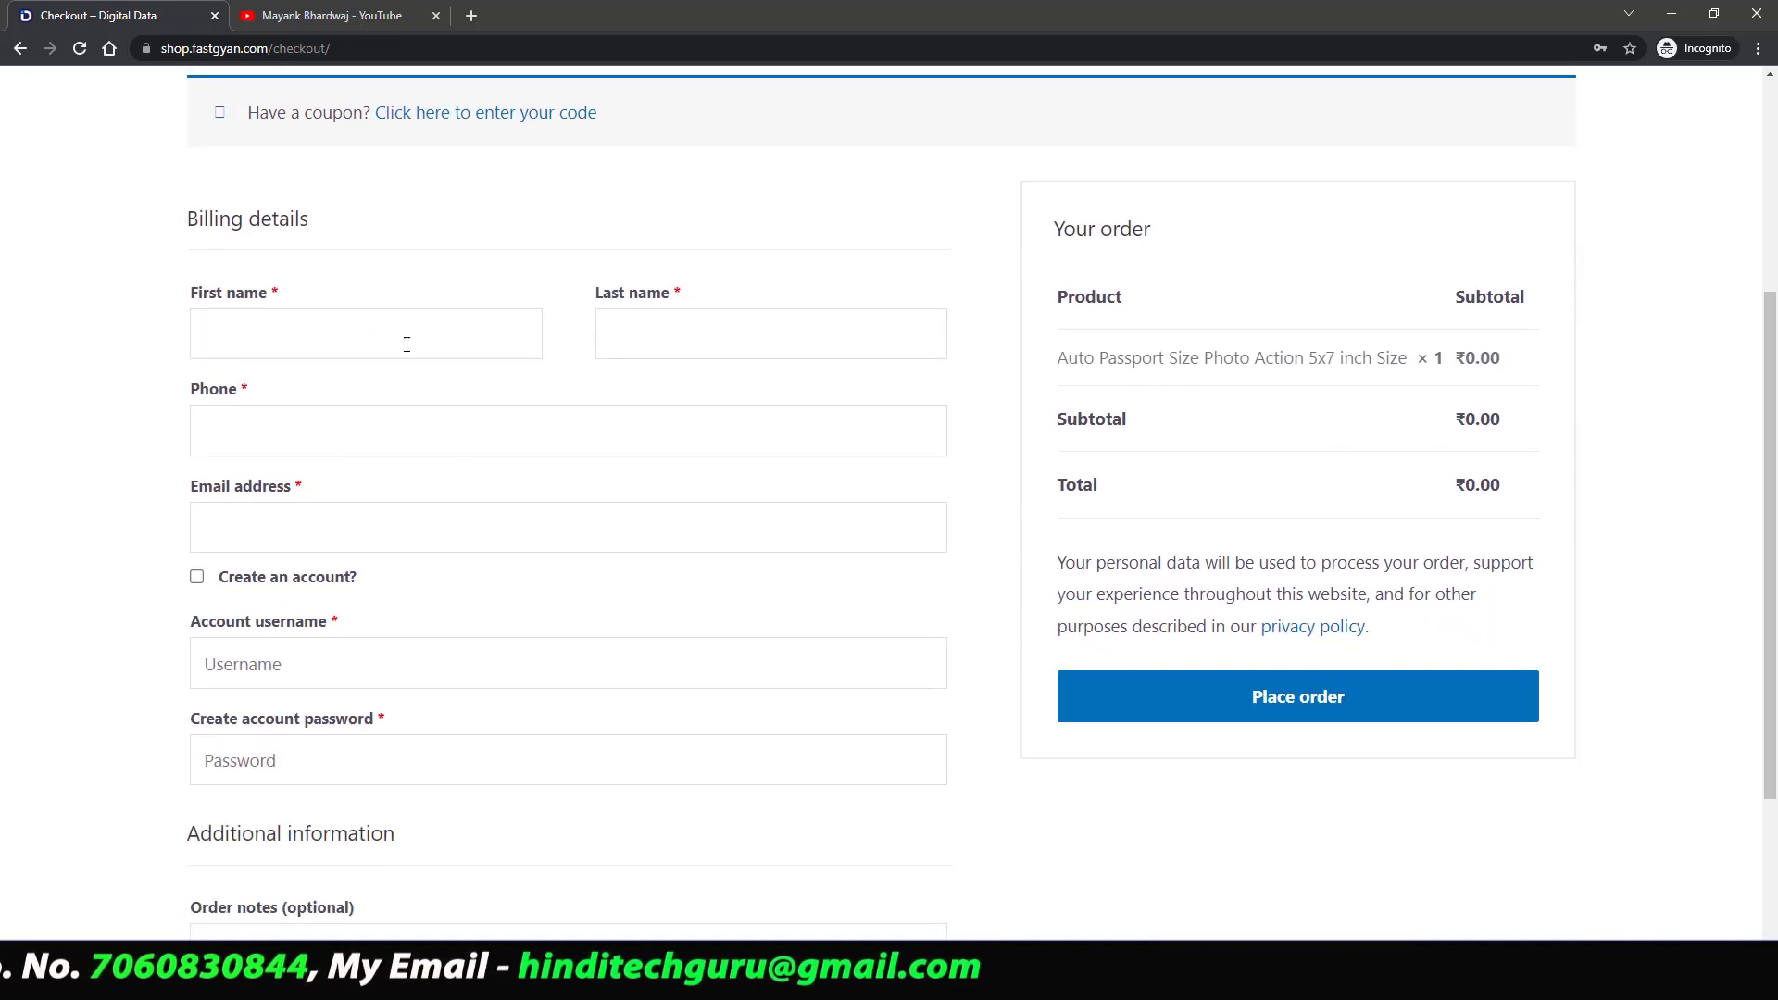
{"action": "scroll", "coordinate": [481, 562], "scroll_direction": "down", "scroll_amount": 1}
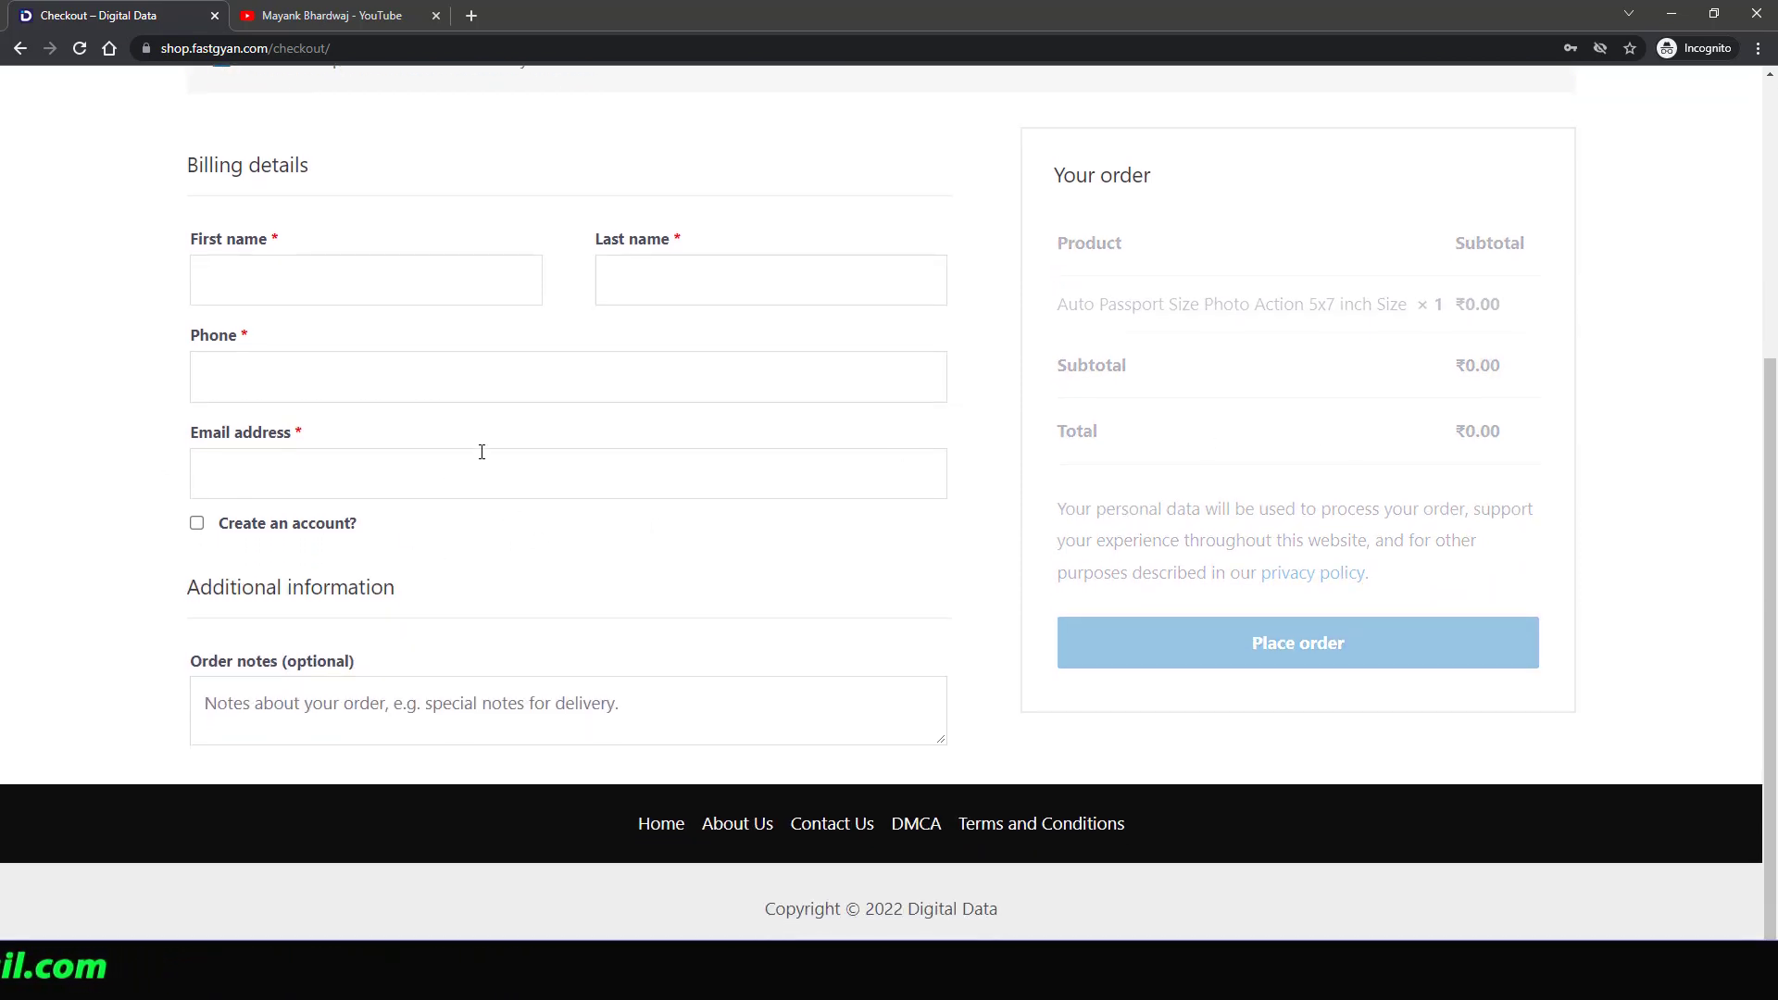
{"action": "left_click", "coordinate": [372, 287]}
{"action": "left_click", "coordinate": [421, 420]}
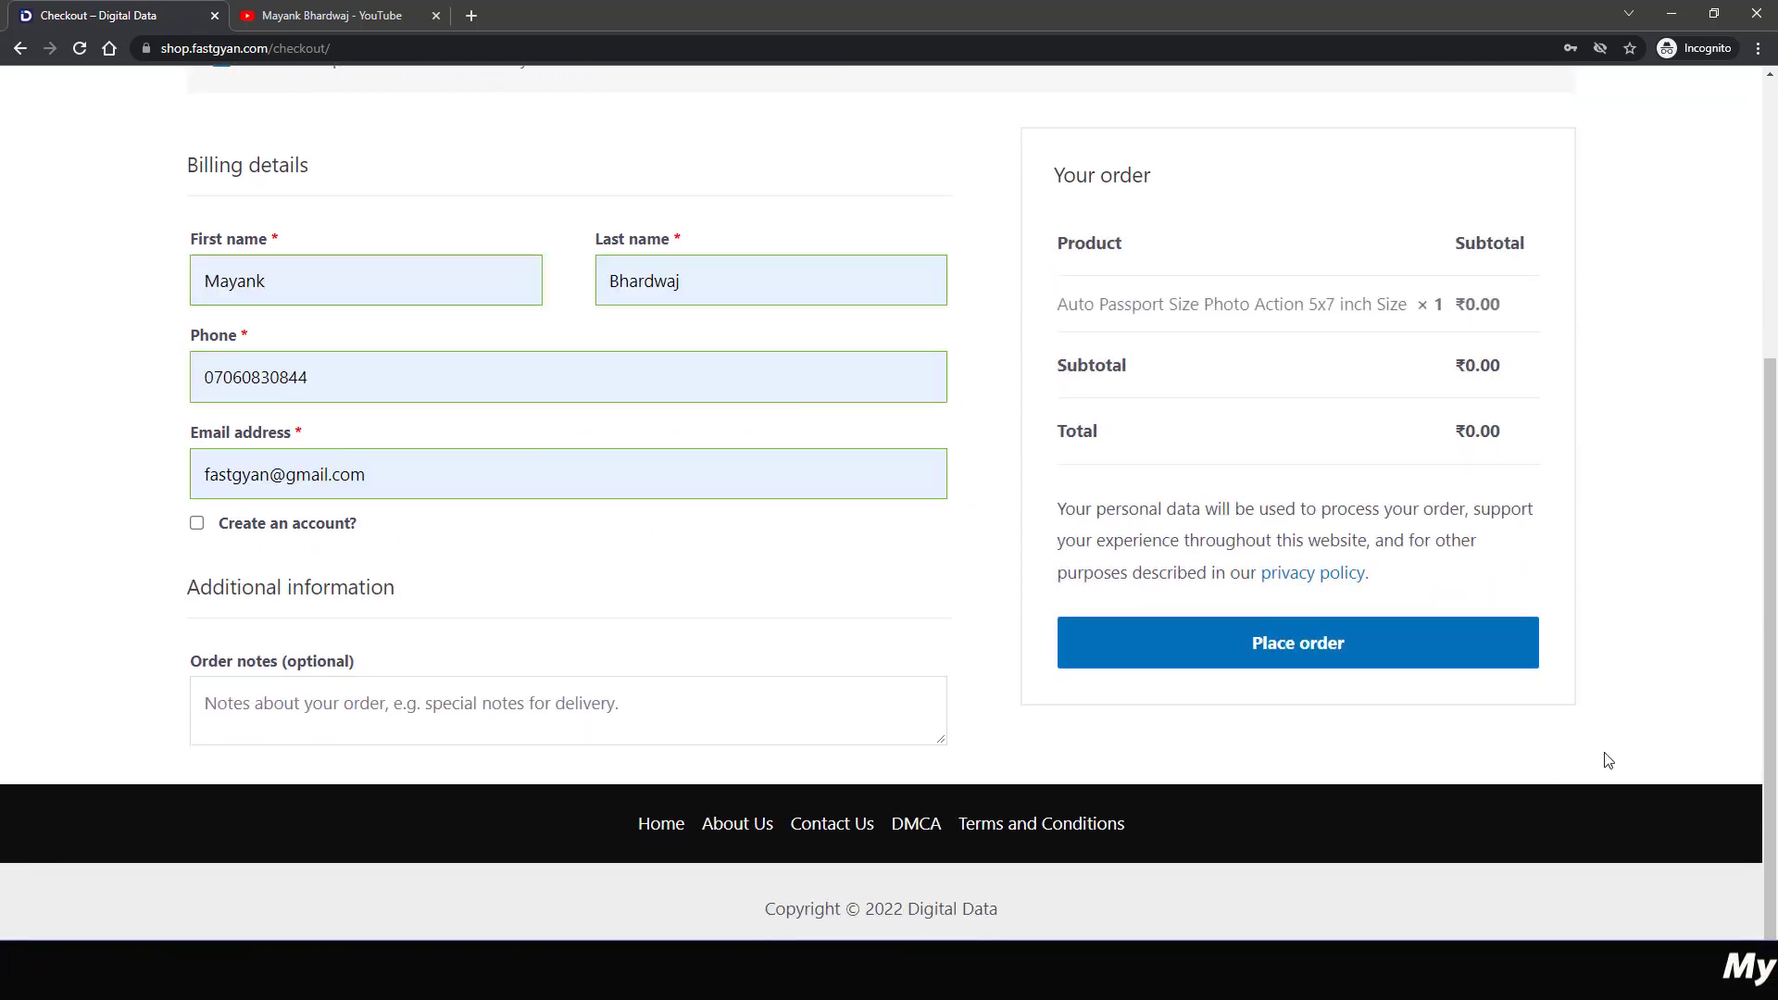
{"action": "left_click", "coordinate": [1314, 639]}
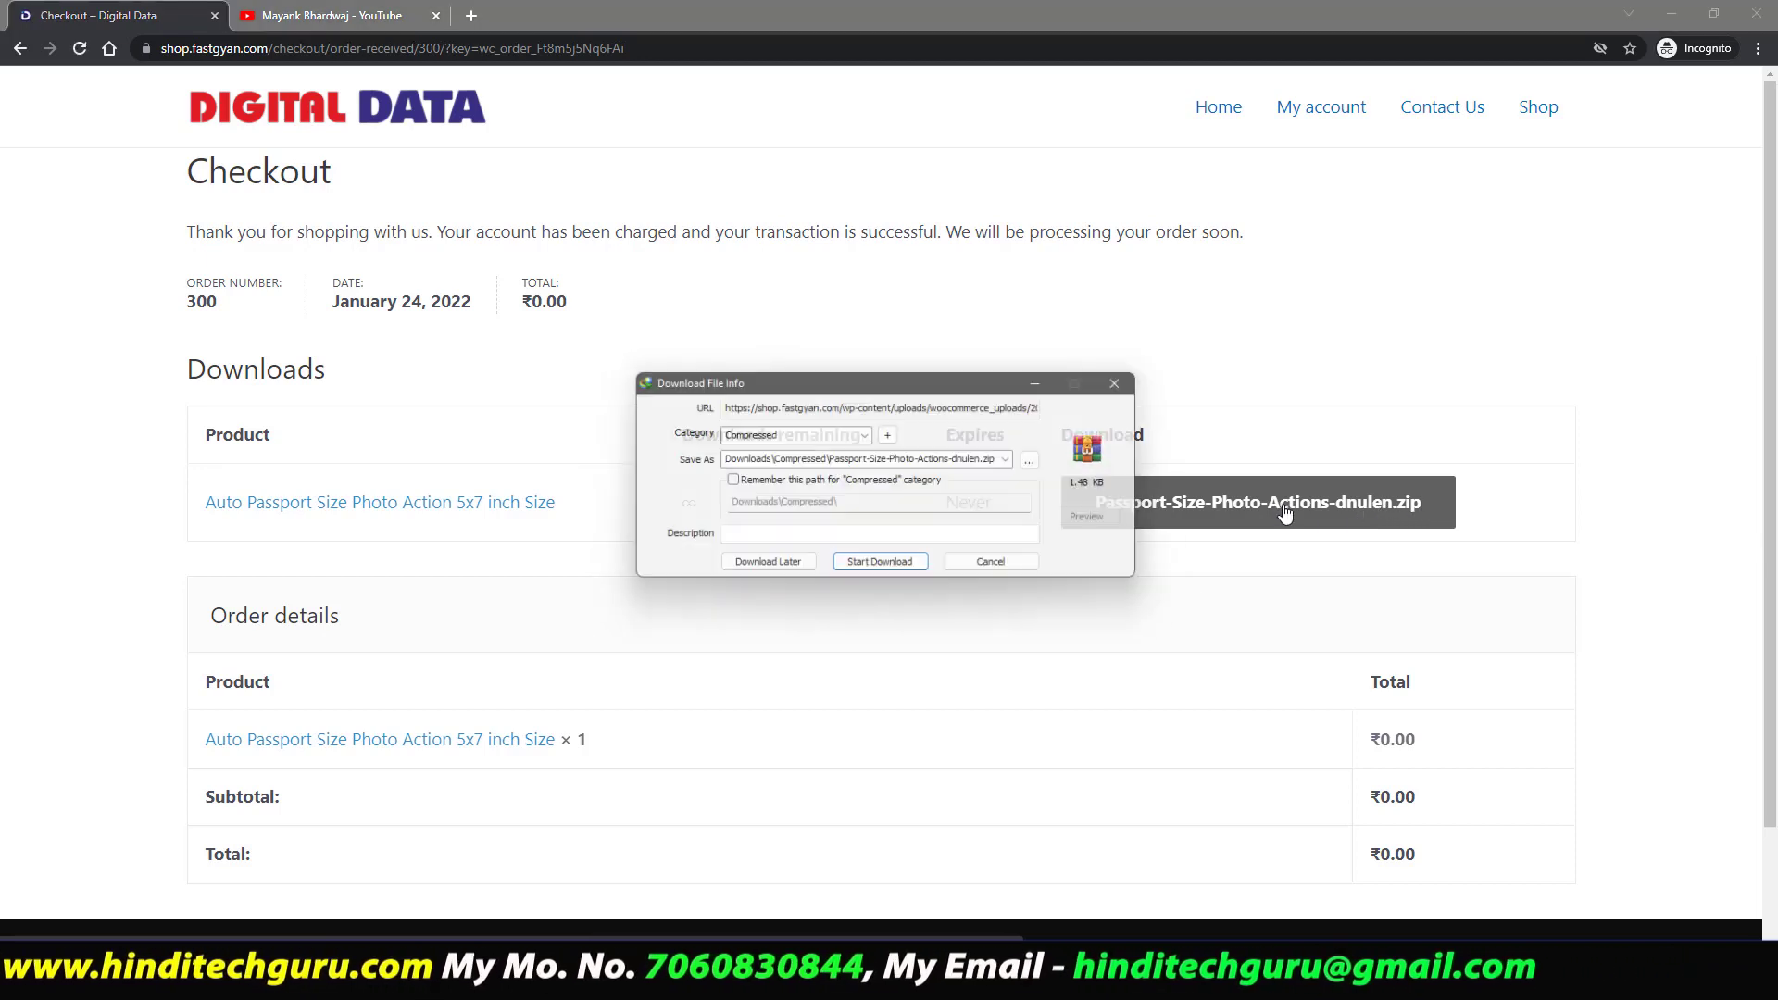
- Start downloading Passport-Size-Photo-Actions-dnulen.zip from the IDM download dialog
{"action": "left_click", "coordinate": [874, 571]}
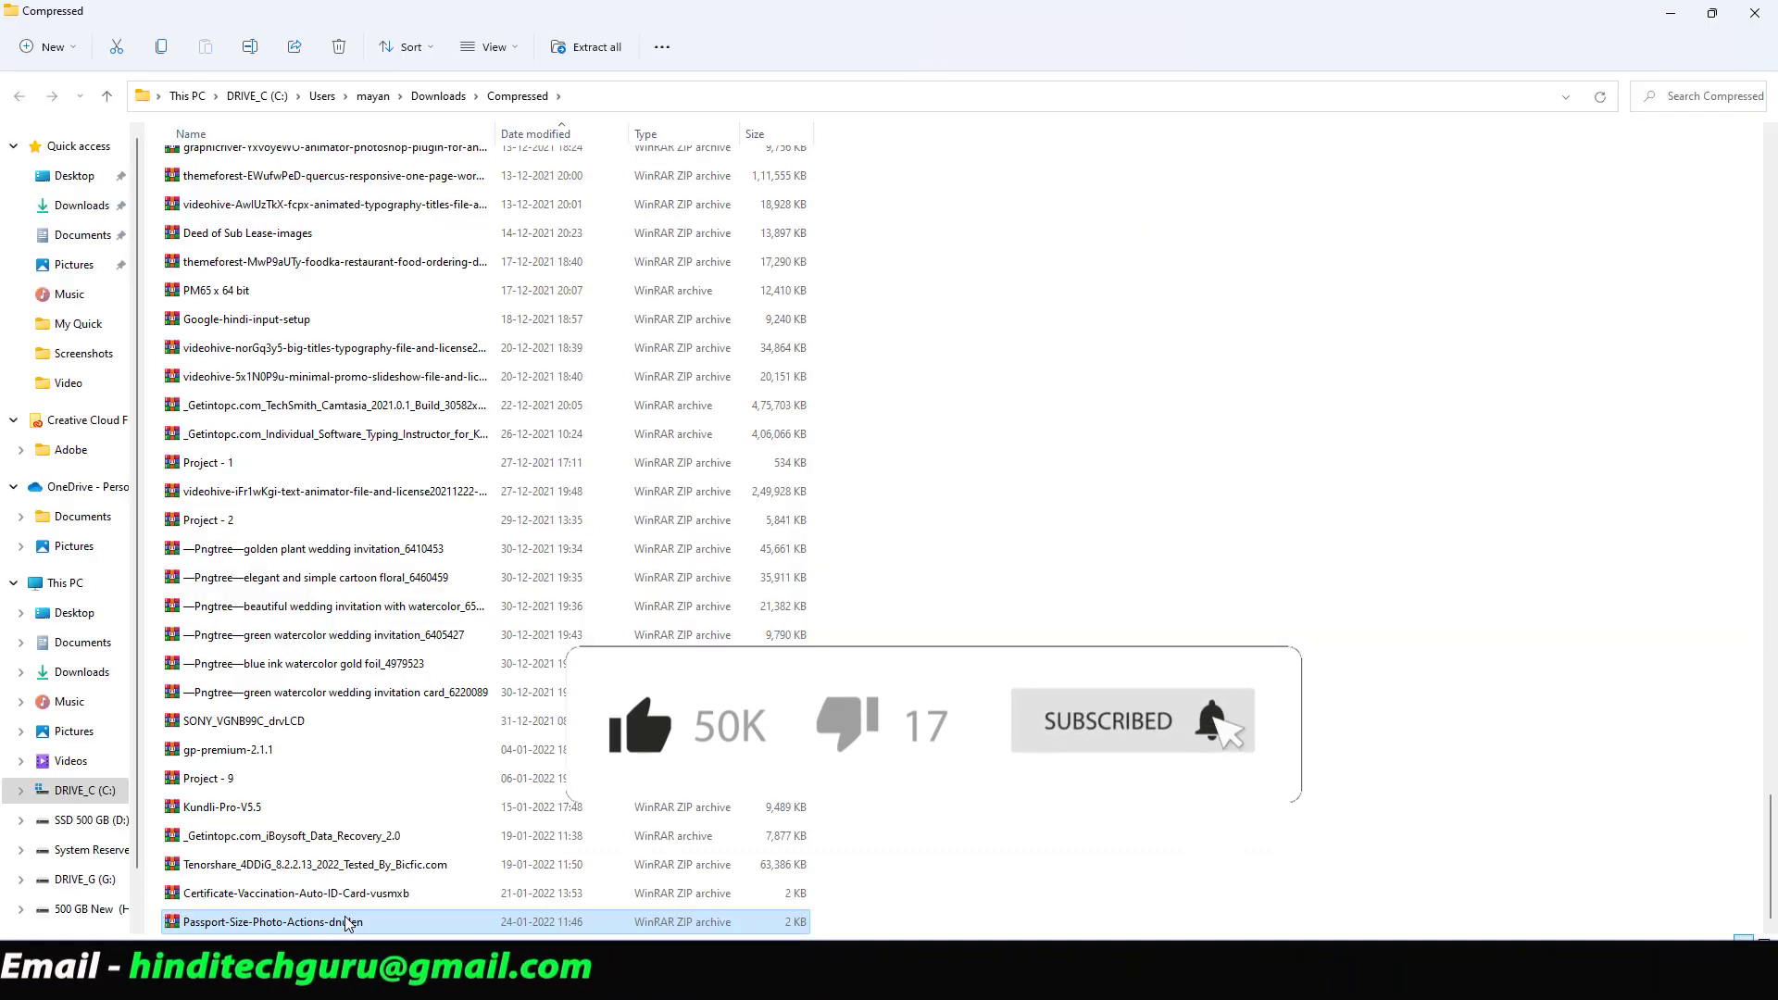
- Copy the downloaded actions zip into New folder (2)
{"action": "right_click", "coordinate": [347, 923]}
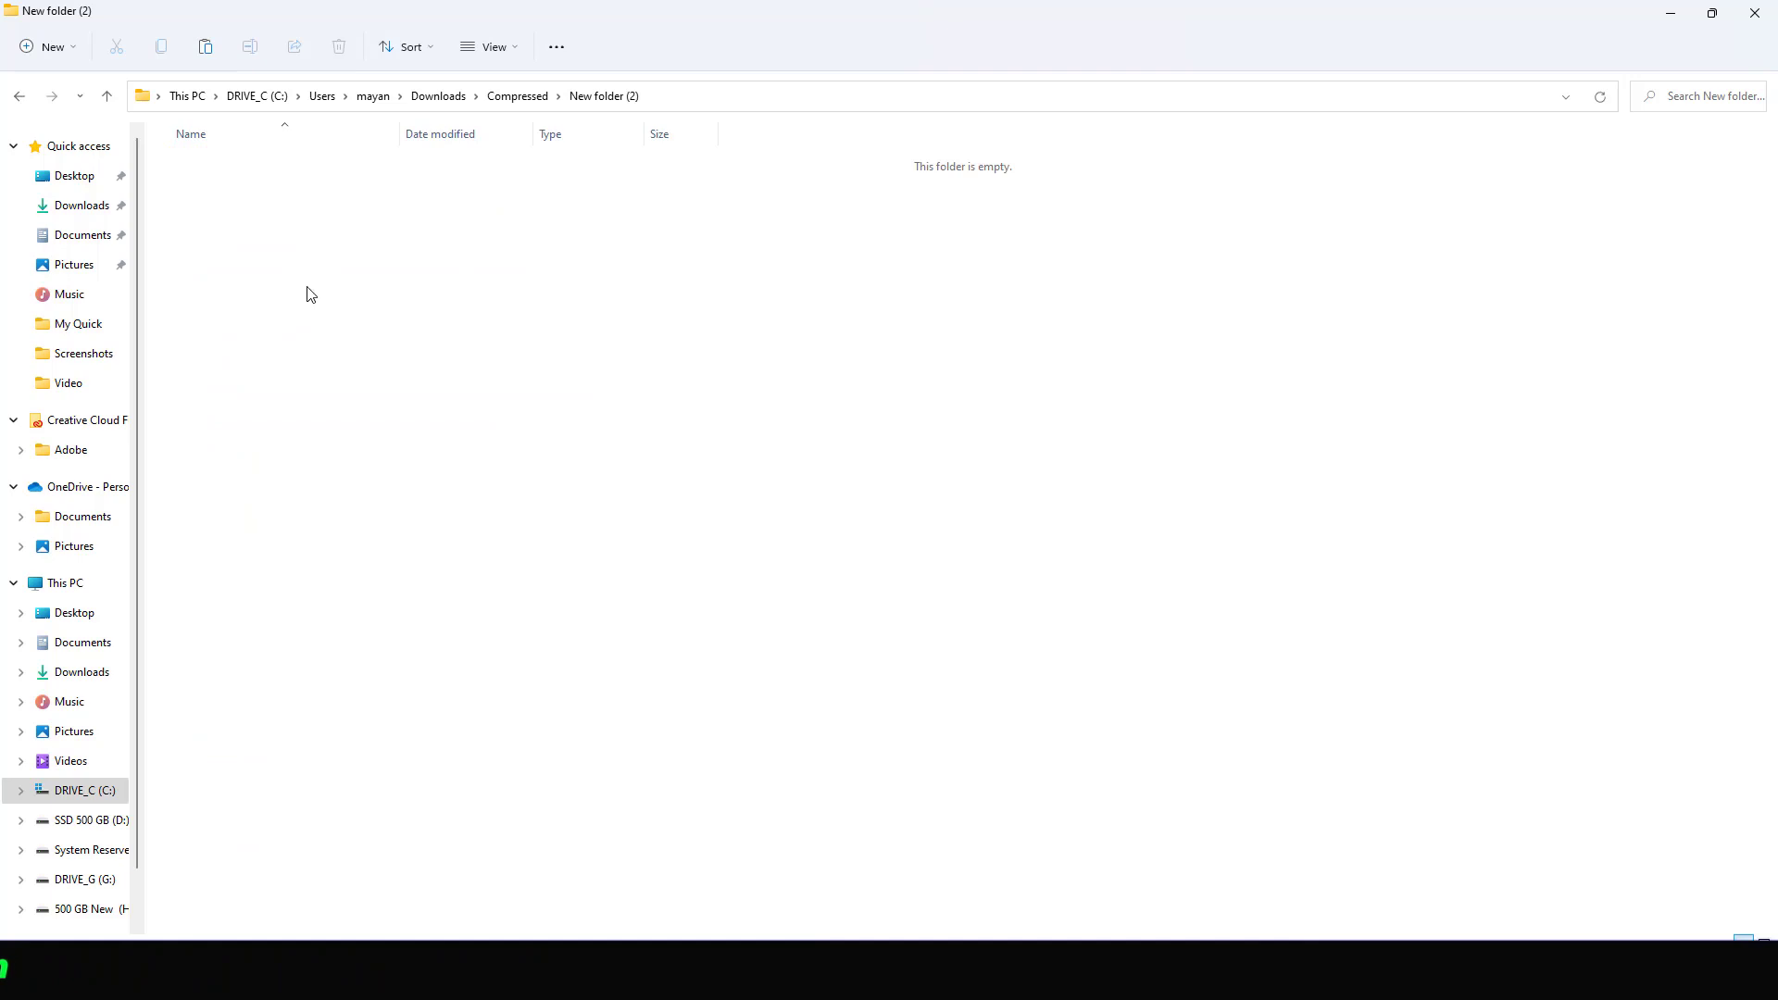
{"action": "right_click", "coordinate": [307, 287]}
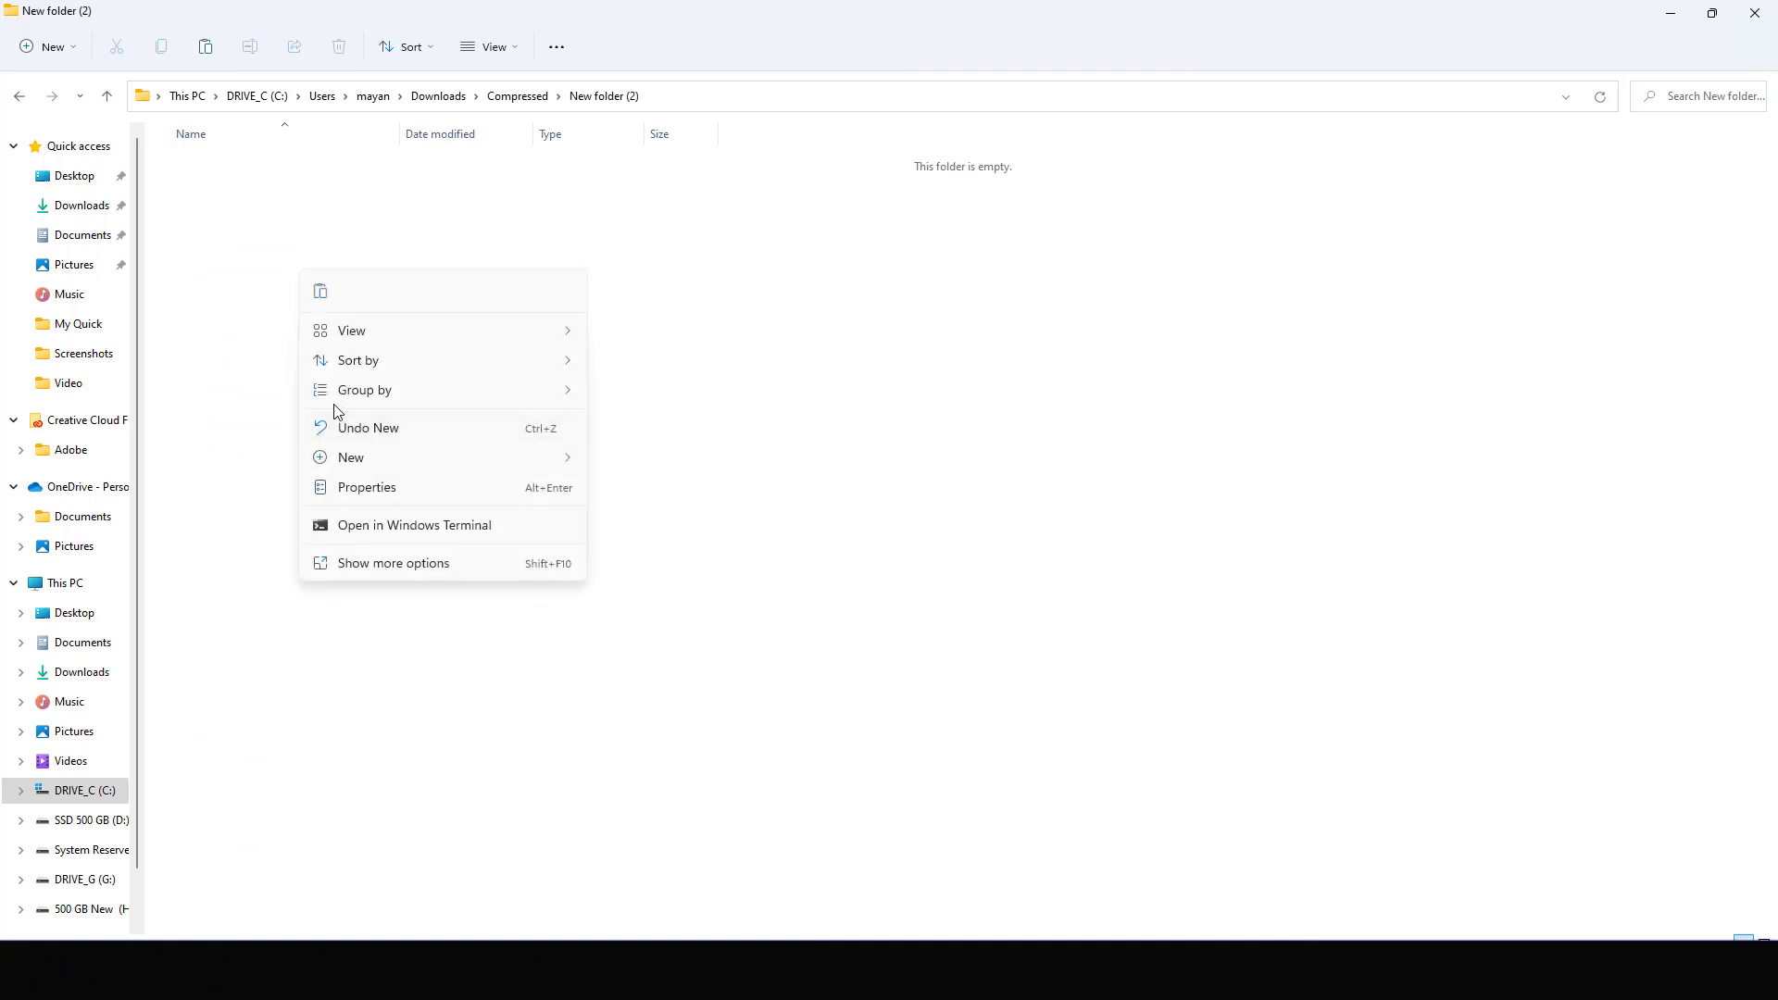
{"action": "left_click", "coordinate": [323, 297]}
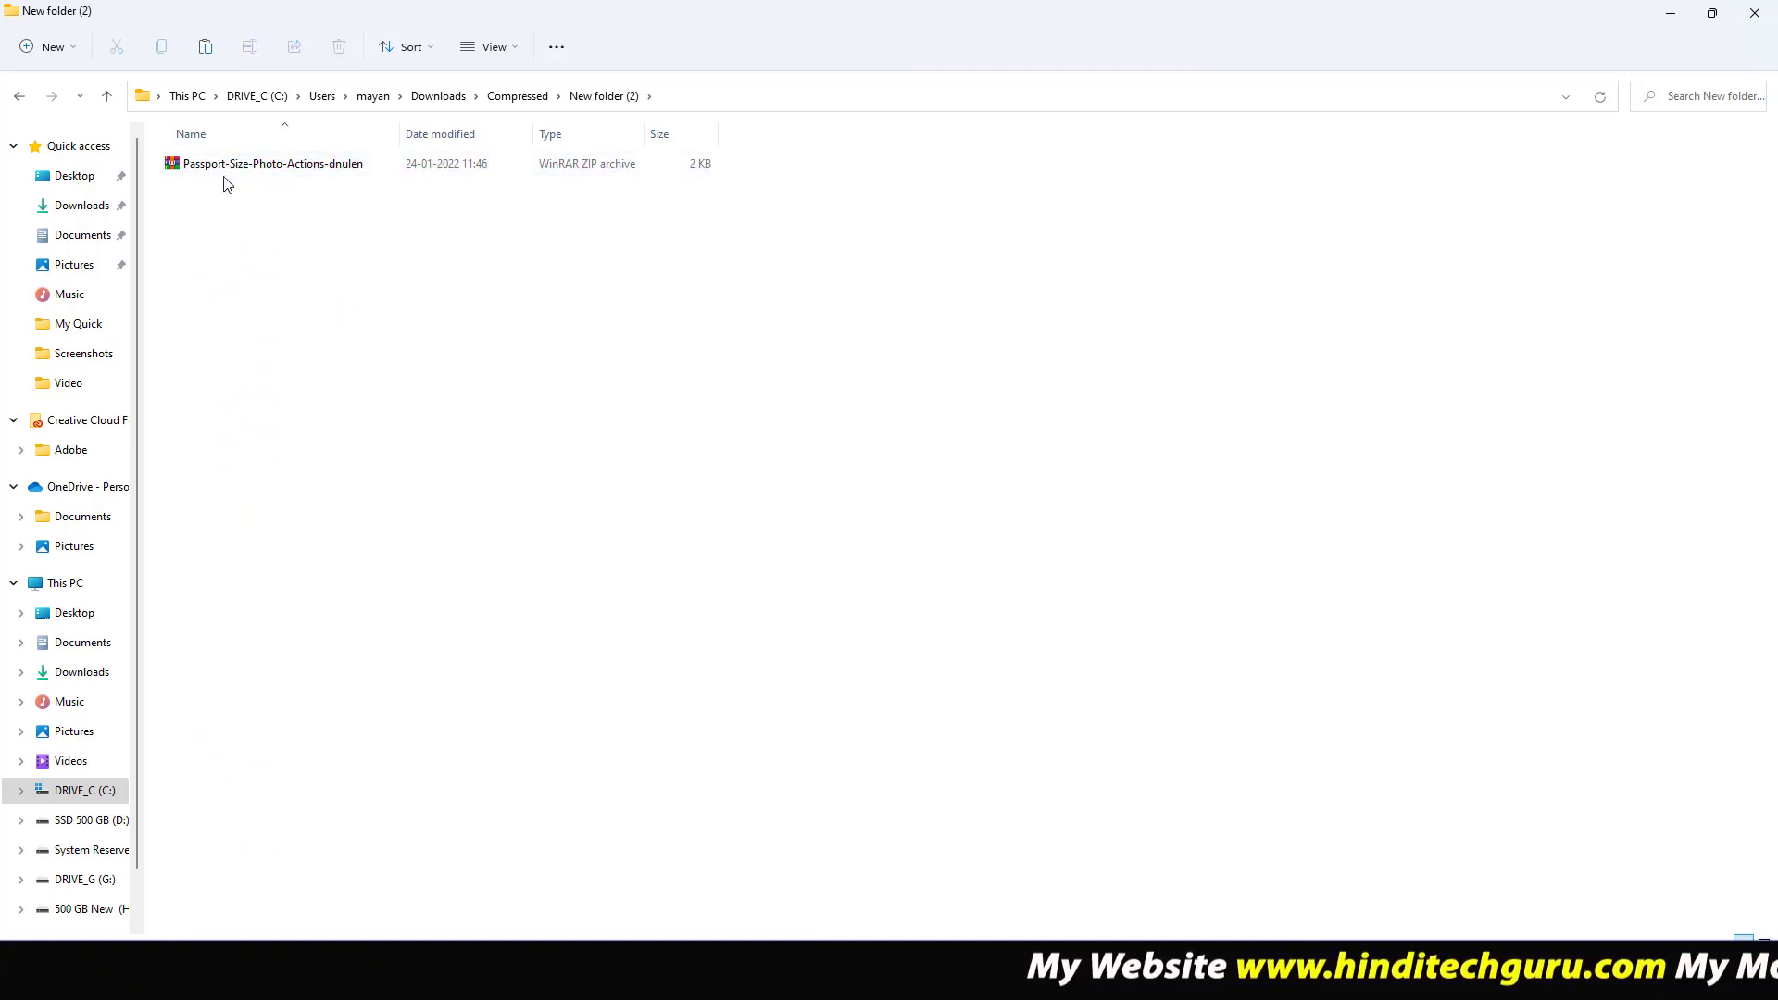
- Extract the zip into a same-named folder and open that folder
{"action": "left_click", "coordinate": [247, 178]}
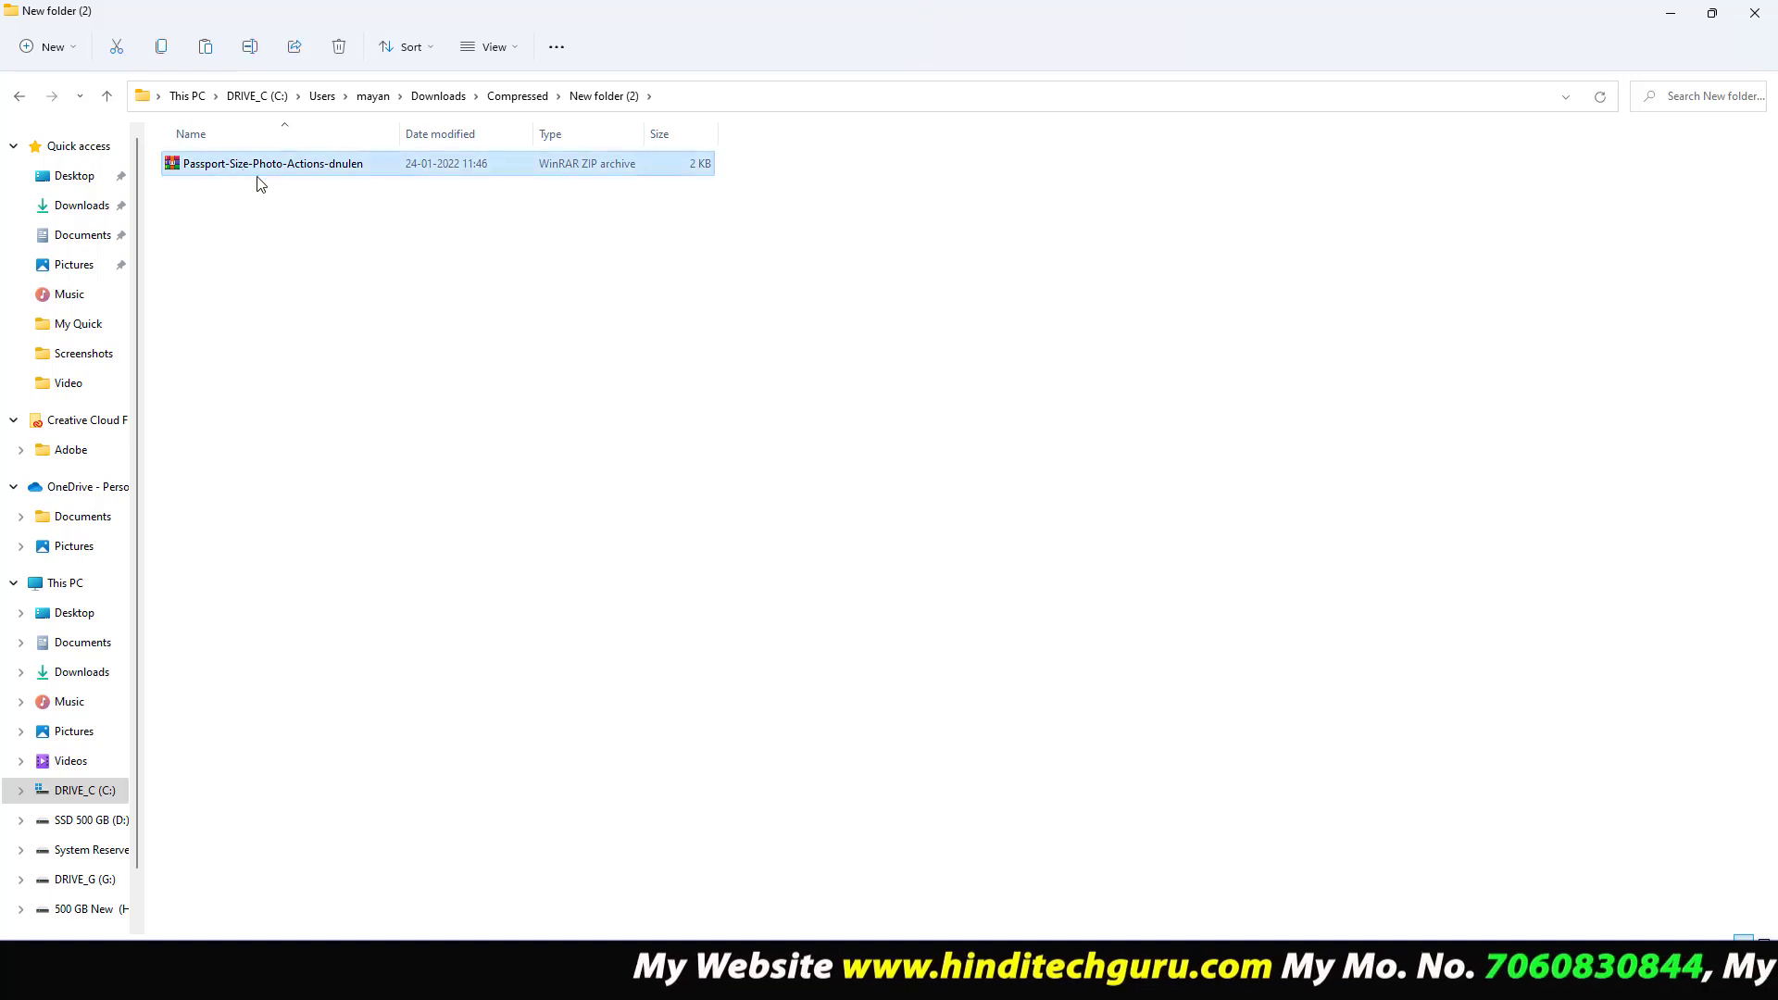
{"action": "right_click", "coordinate": [250, 178]}
{"action": "left_click", "coordinate": [321, 291]}
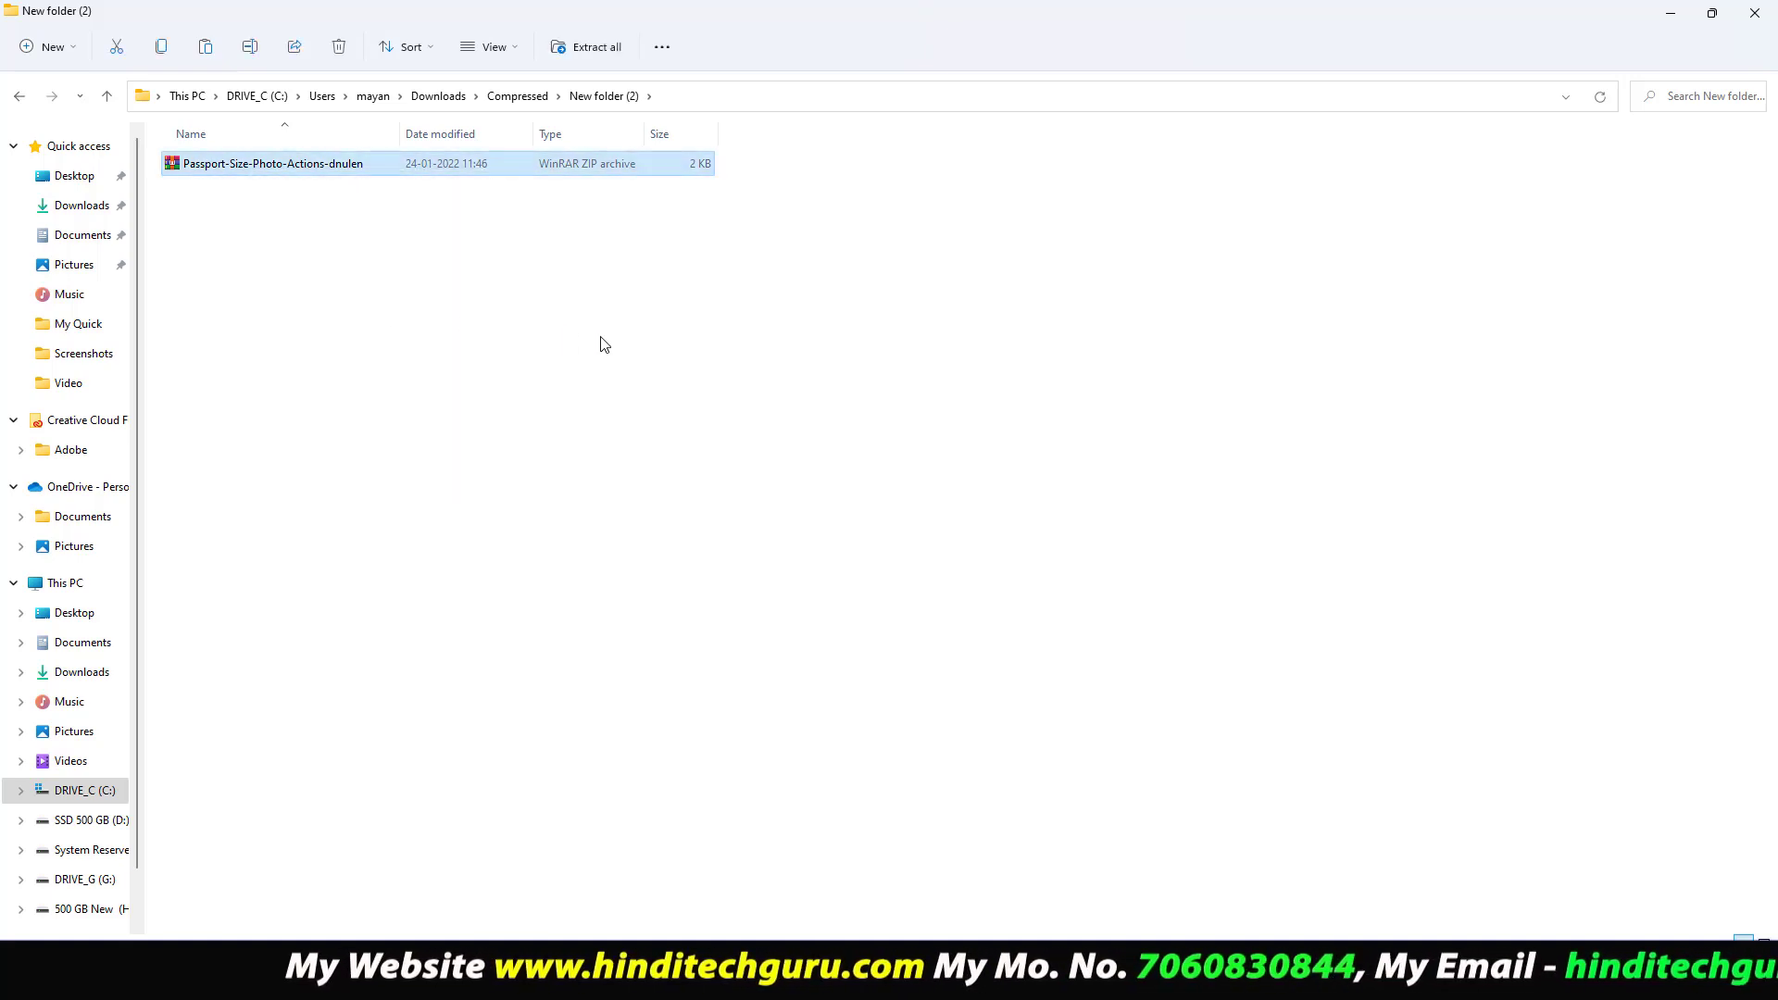
{"action": "left_click", "coordinate": [1050, 660]}
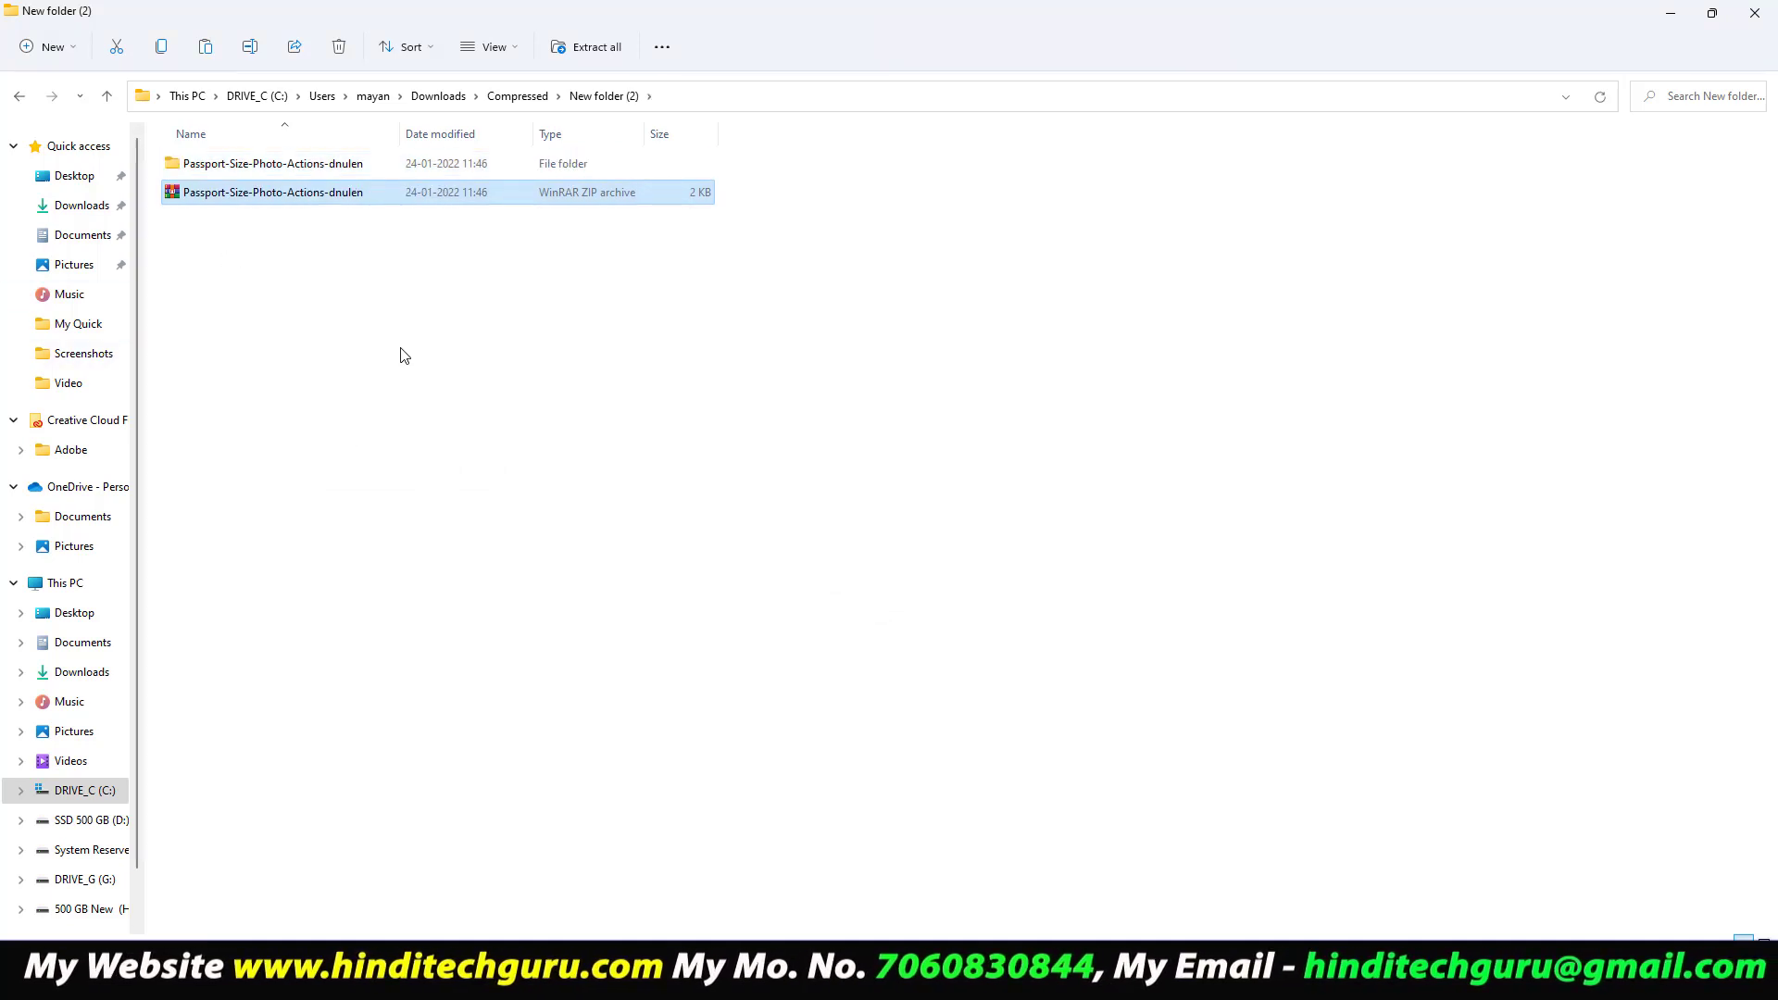
{"action": "double_click", "coordinate": [246, 167]}
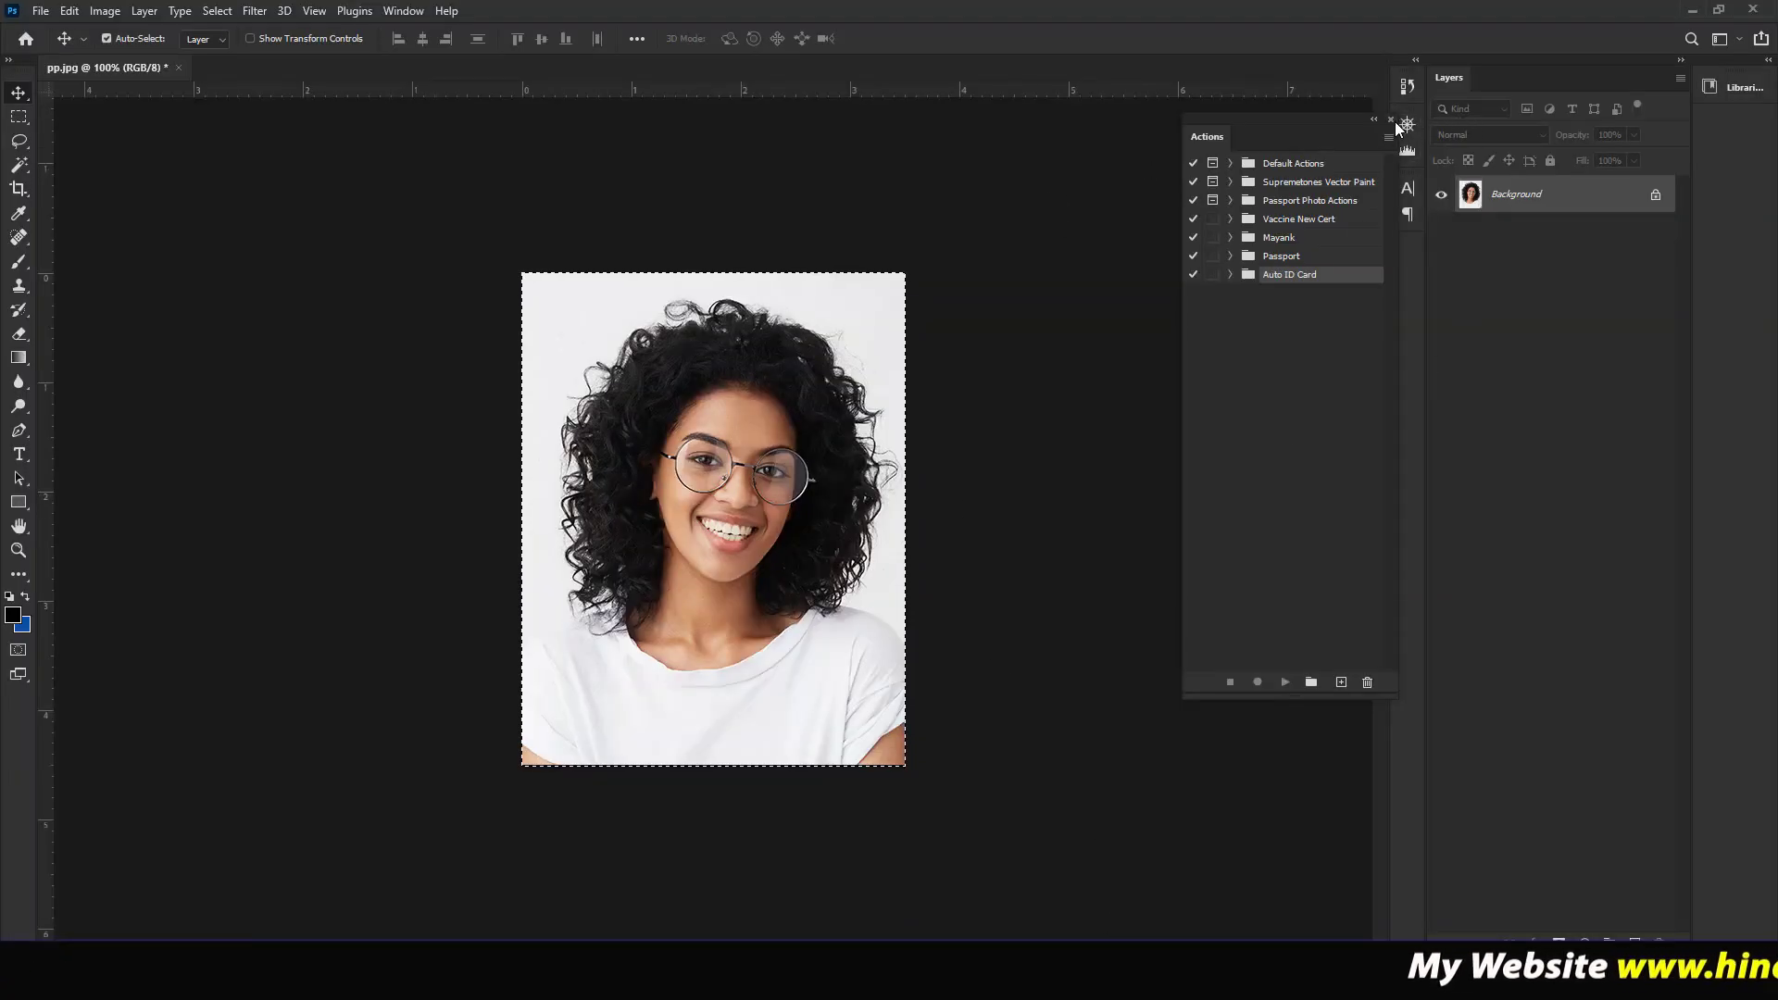
- Reopen the Actions panel via Window > Actions, then bring the extracted actions folder forward
{"action": "left_click", "coordinate": [1392, 120]}
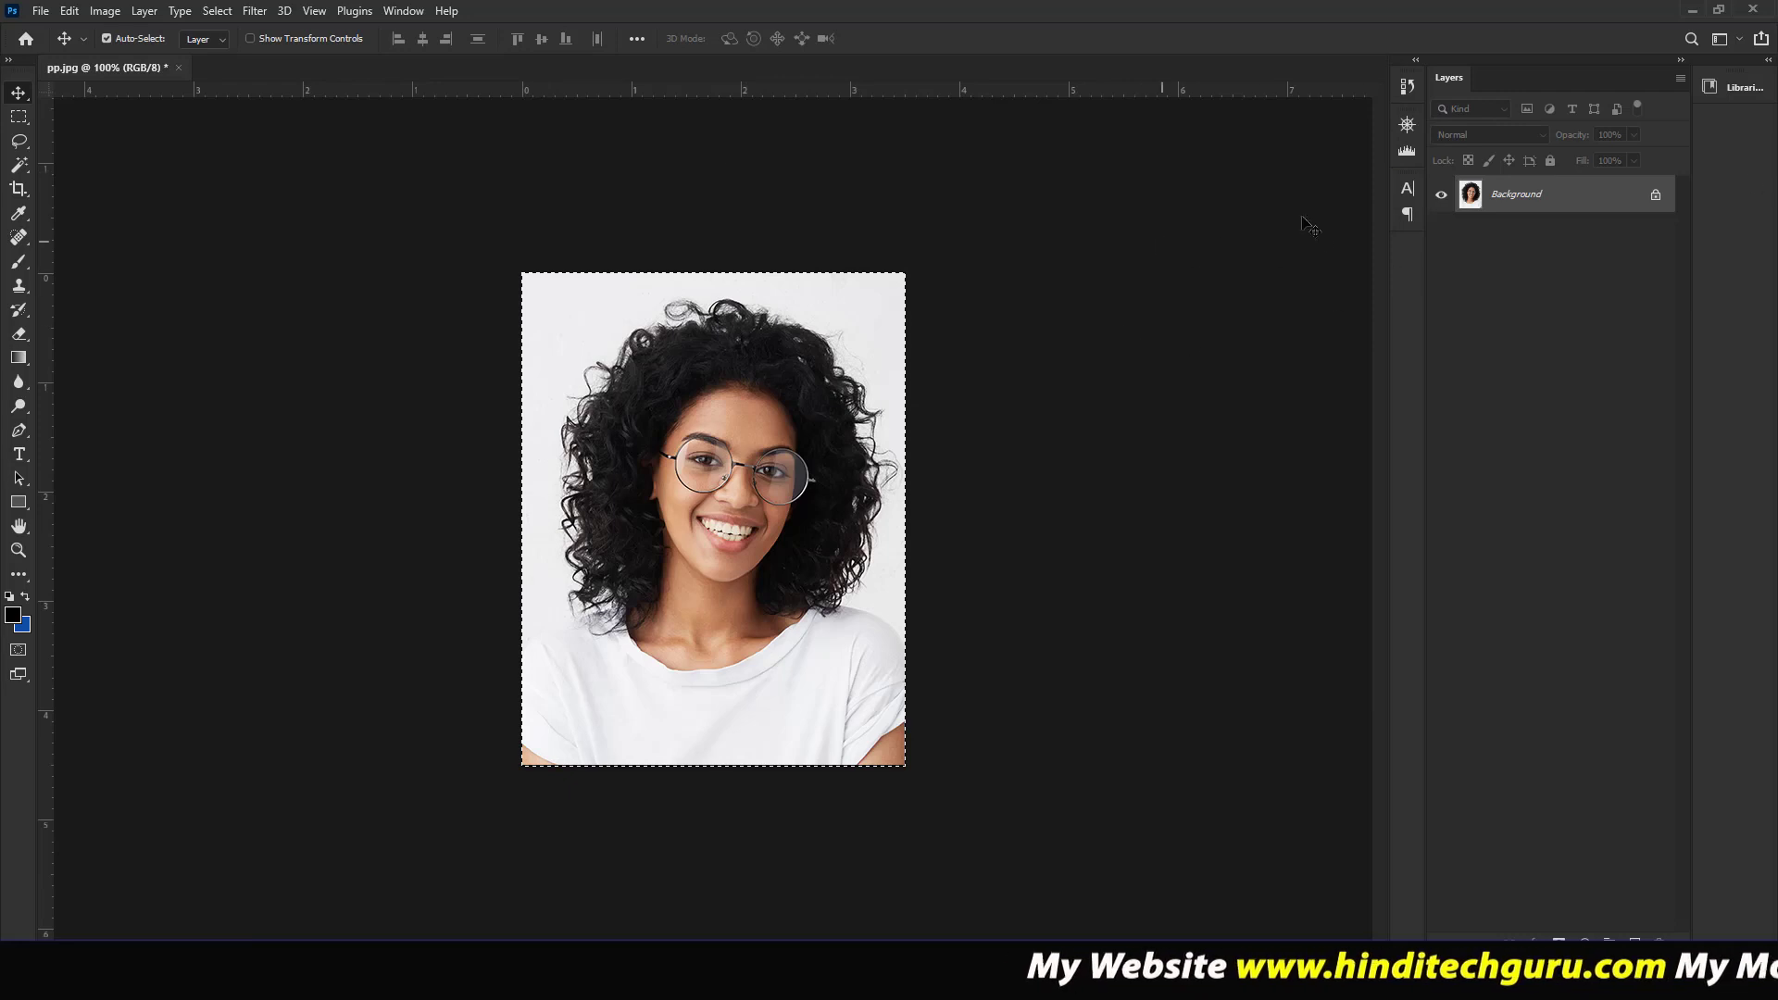
{"action": "left_click", "coordinate": [402, 11]}
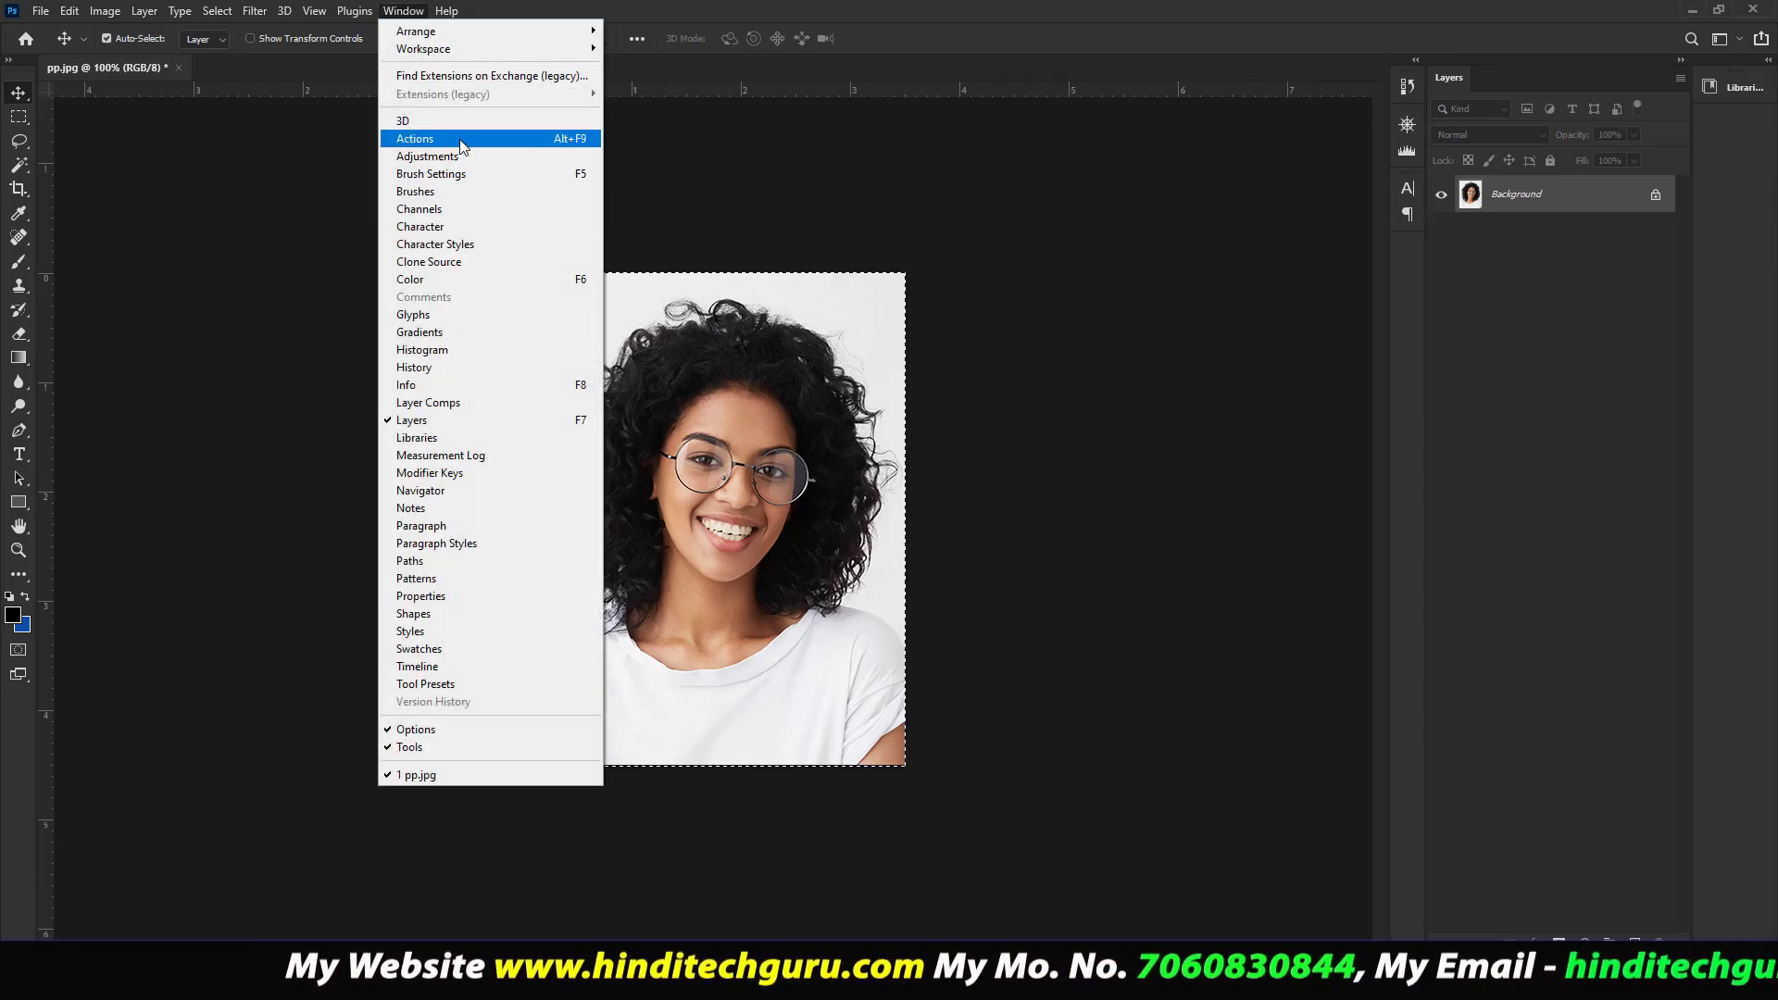
{"action": "left_click", "coordinate": [461, 141]}
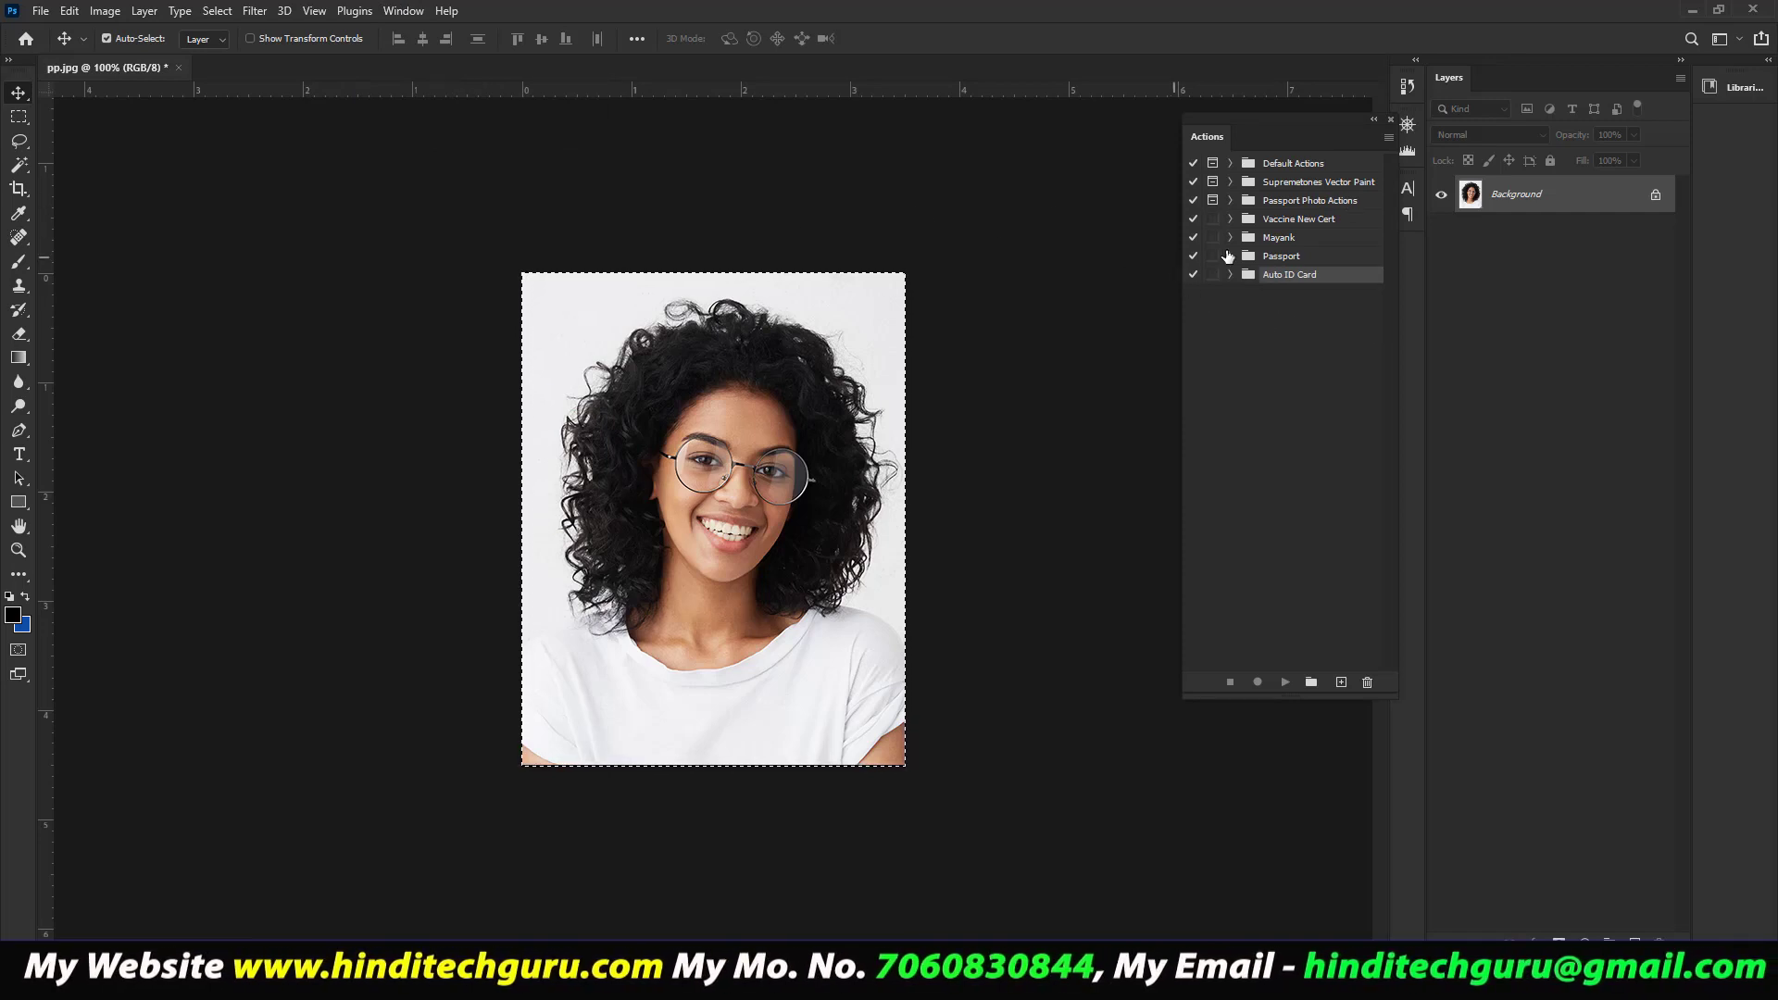
{"action": "key", "text": "ctrl+d"}
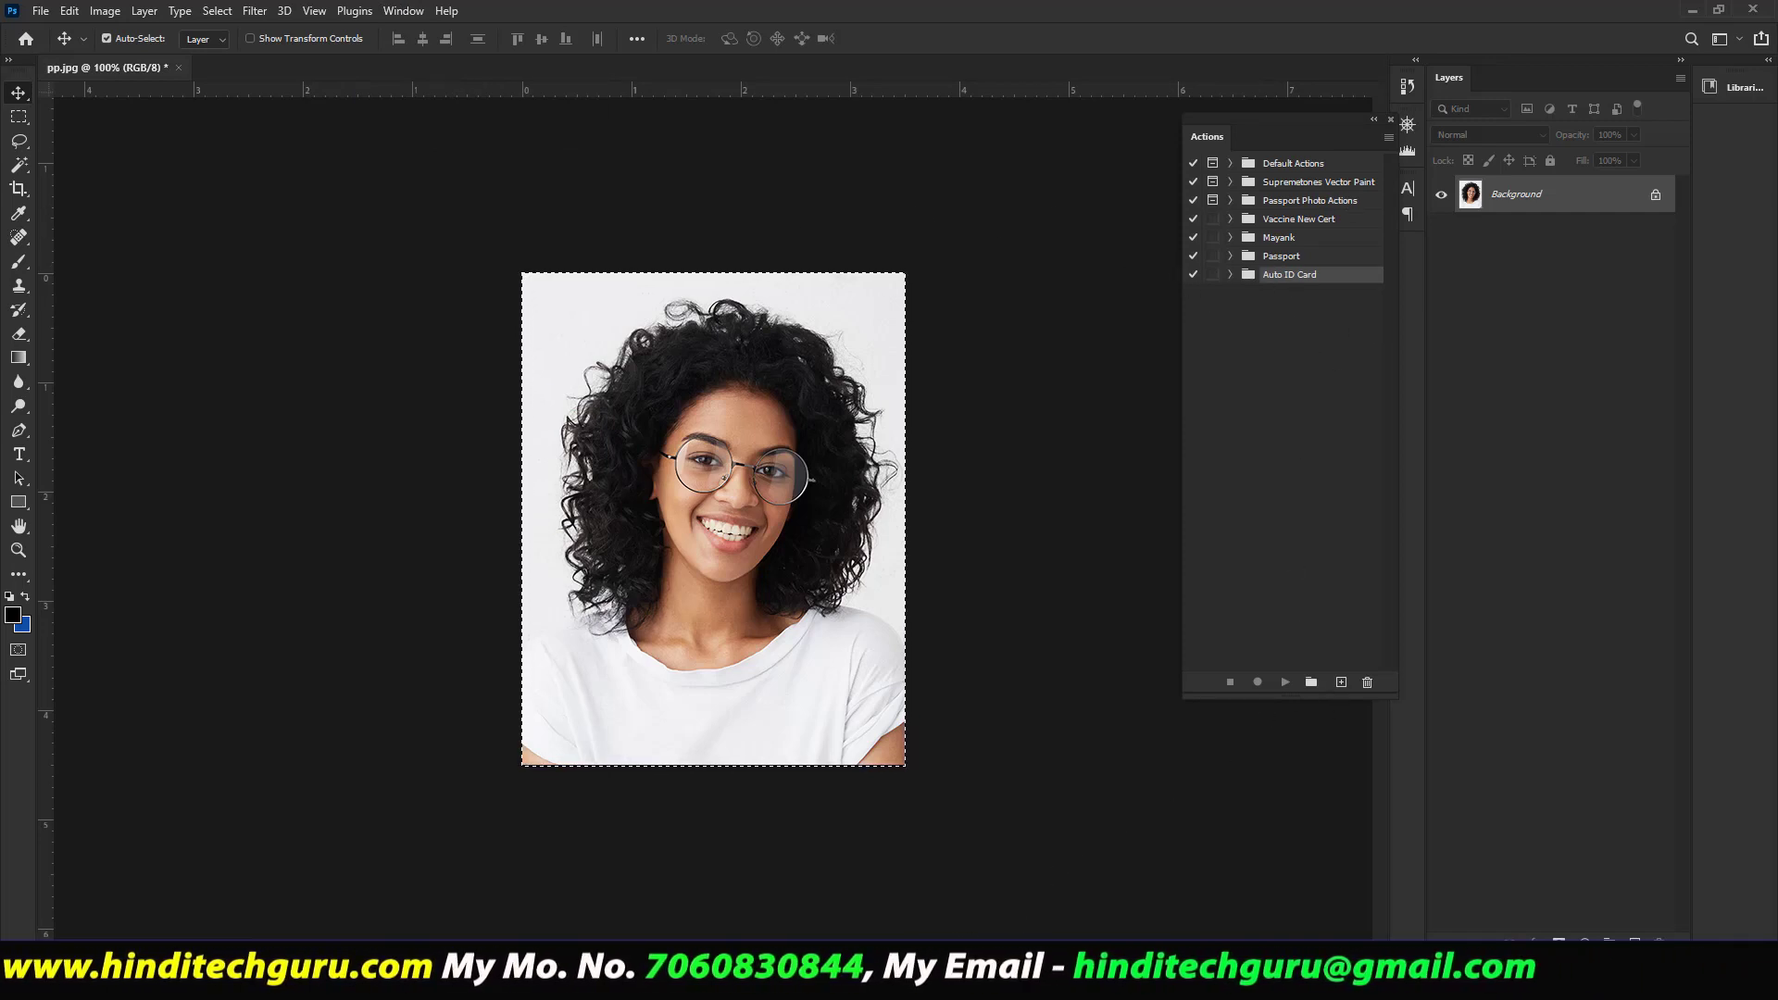
{"action": "left_click", "coordinate": [963, 924]}
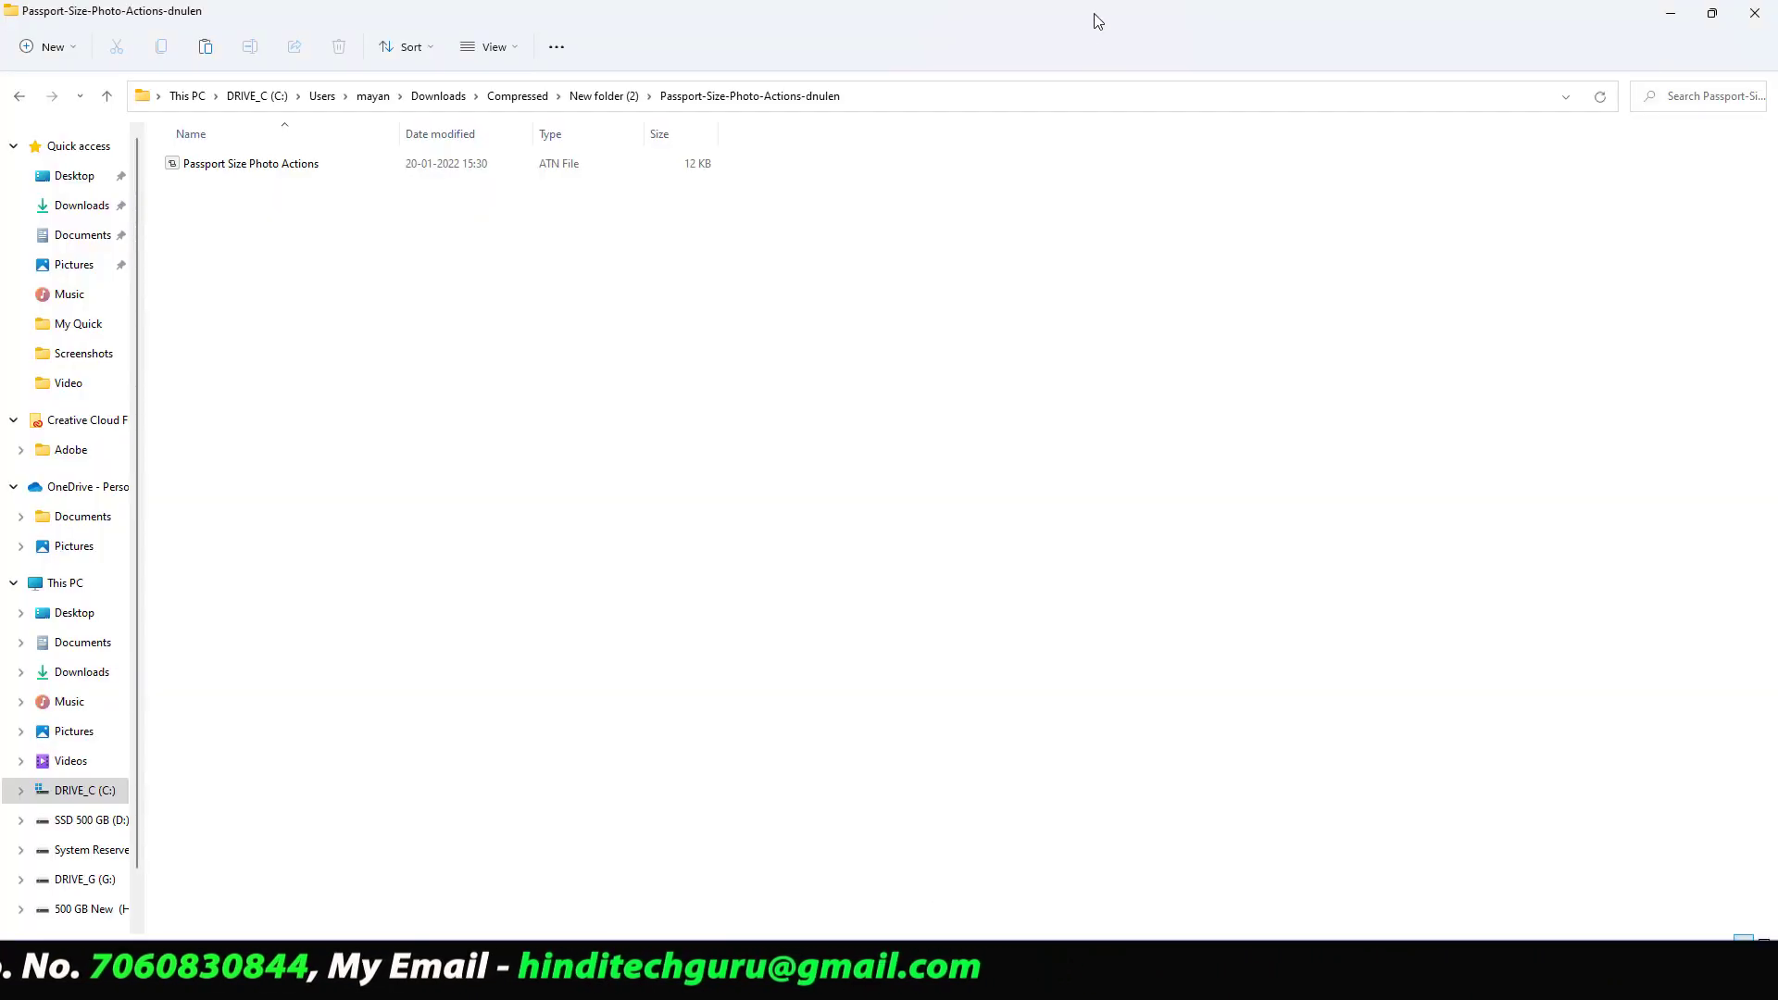
- Drag Passport Size Photo Actions.atn onto Photoshop to load the Passport action set
{"action": "left_click_drag", "start_coordinate": [1095, 20], "coordinate": [844, 160]}
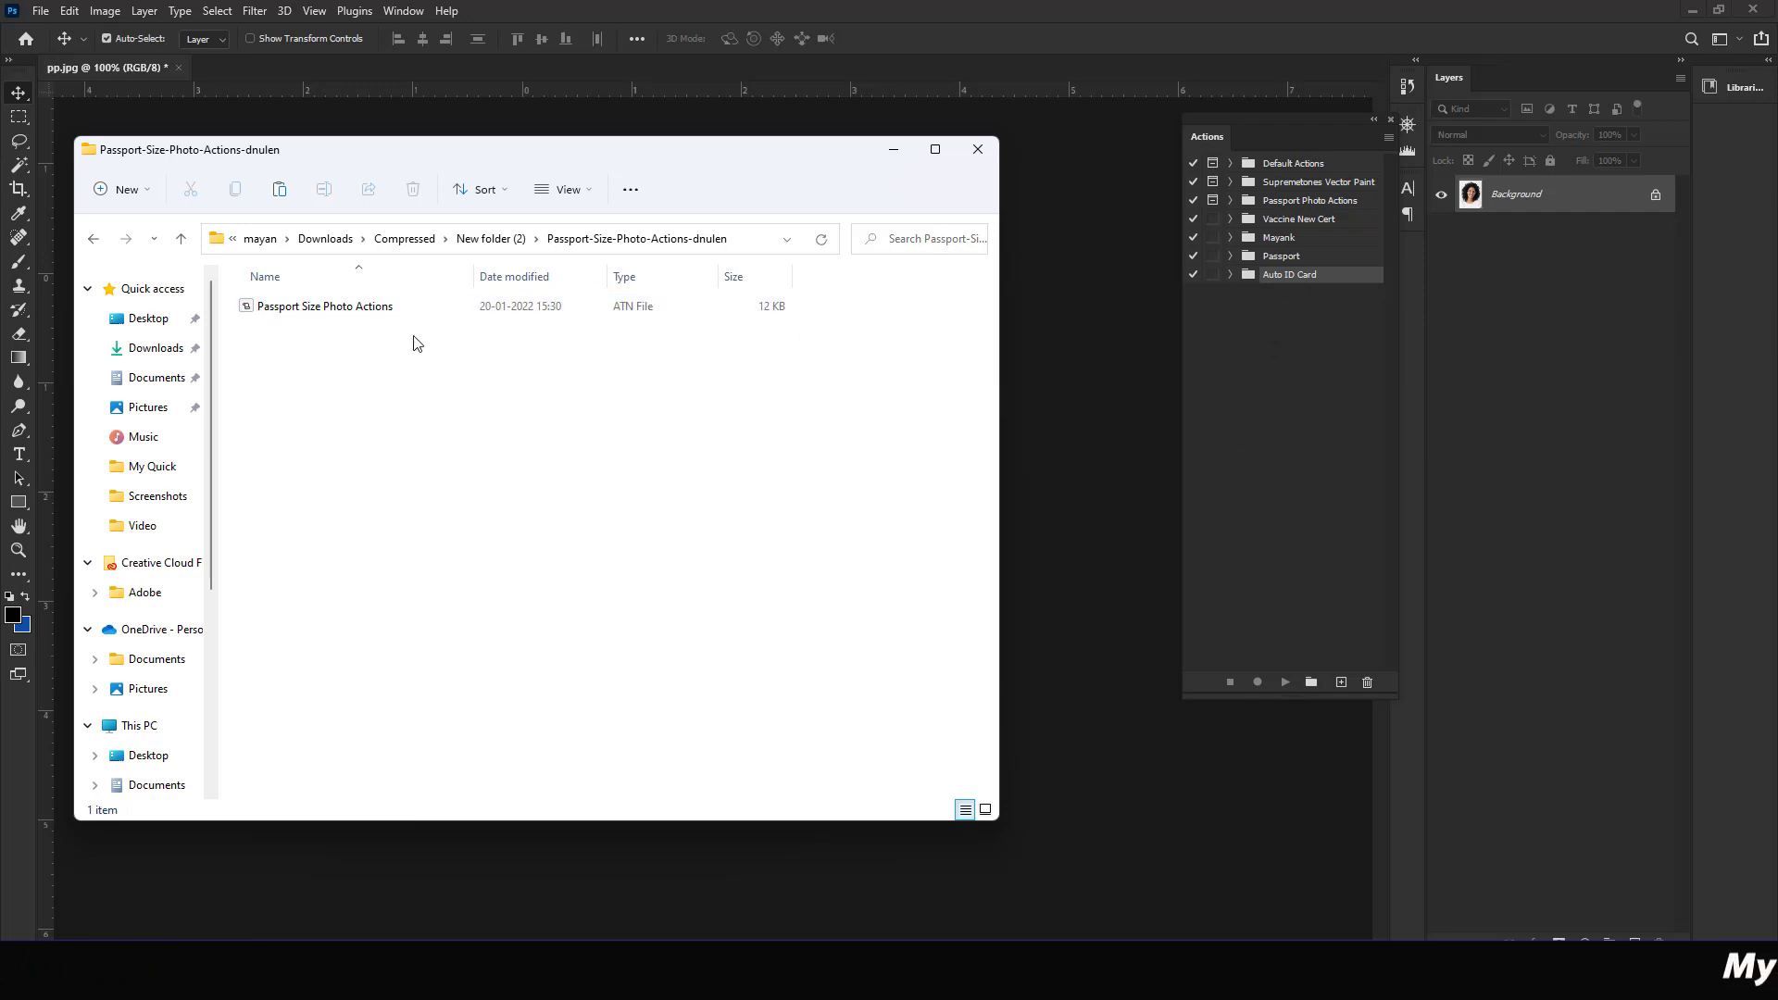
{"action": "left_click_drag", "start_coordinate": [1245, 359], "coordinate": [1256, 315]}
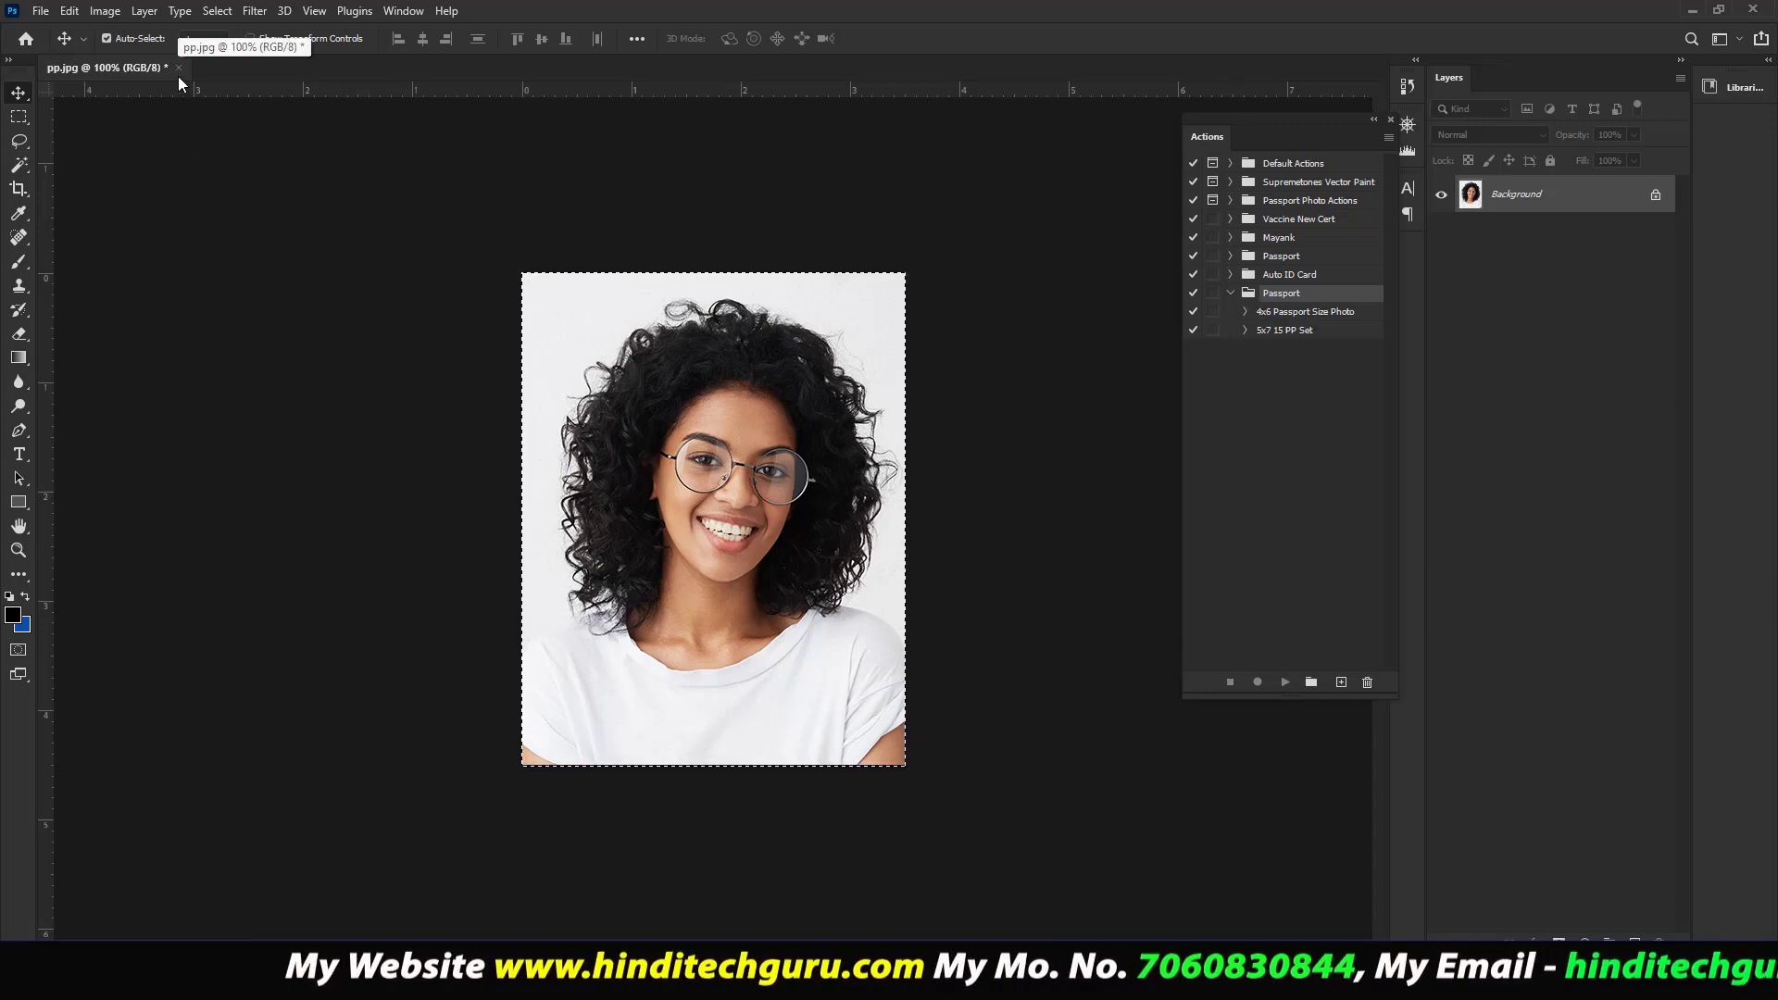
- Revert pp.jpg with F12, test the loaded 4x6 action, and discard Untitled-1 unsaved
{"action": "key", "text": "F12"}
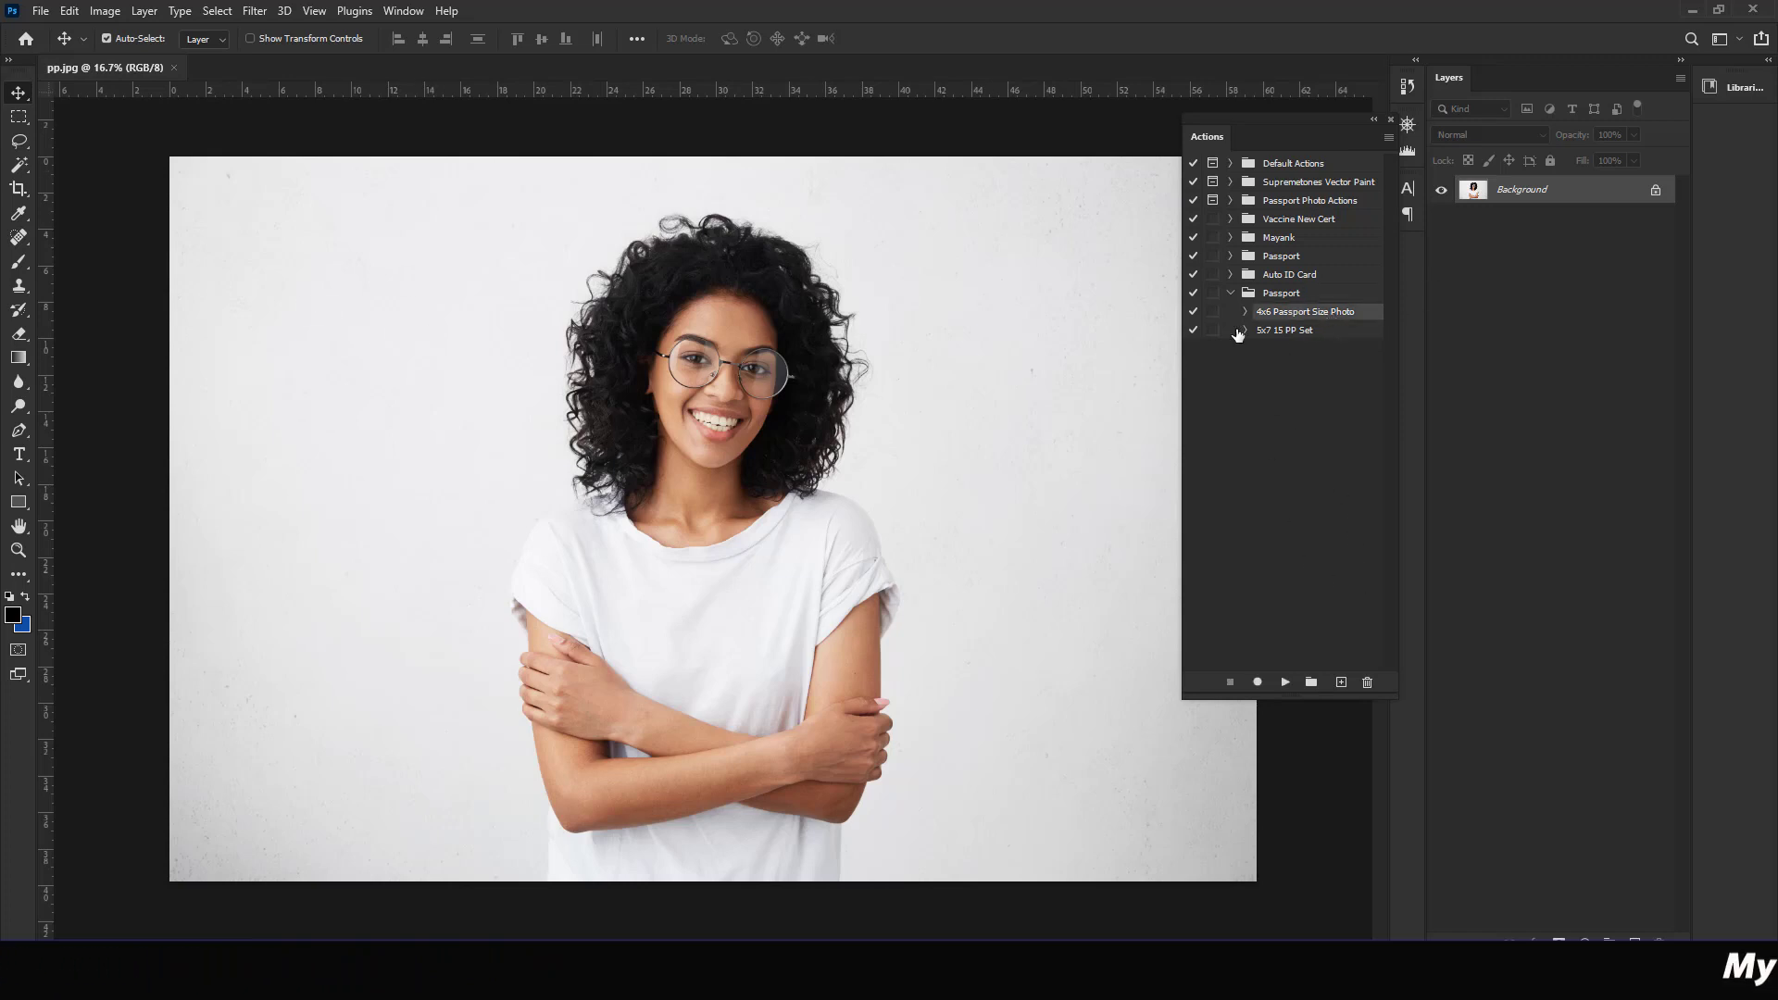
{"action": "left_click", "coordinate": [1287, 682]}
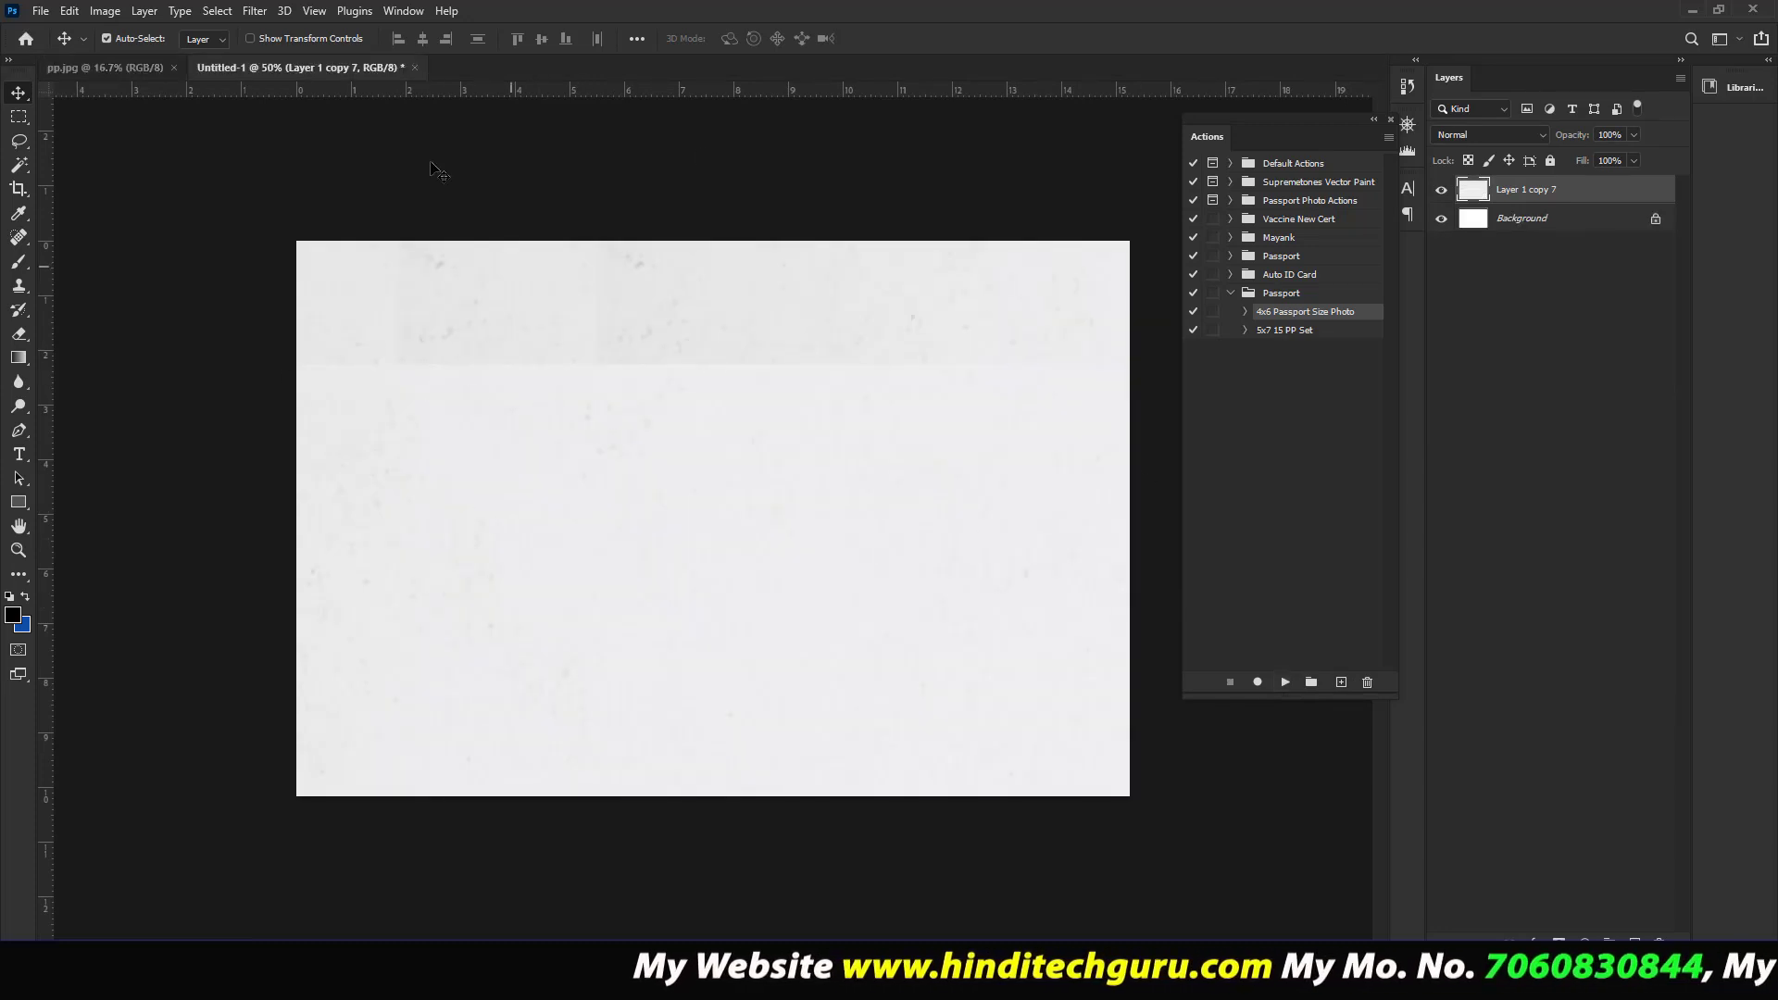
{"action": "left_click", "coordinate": [415, 68]}
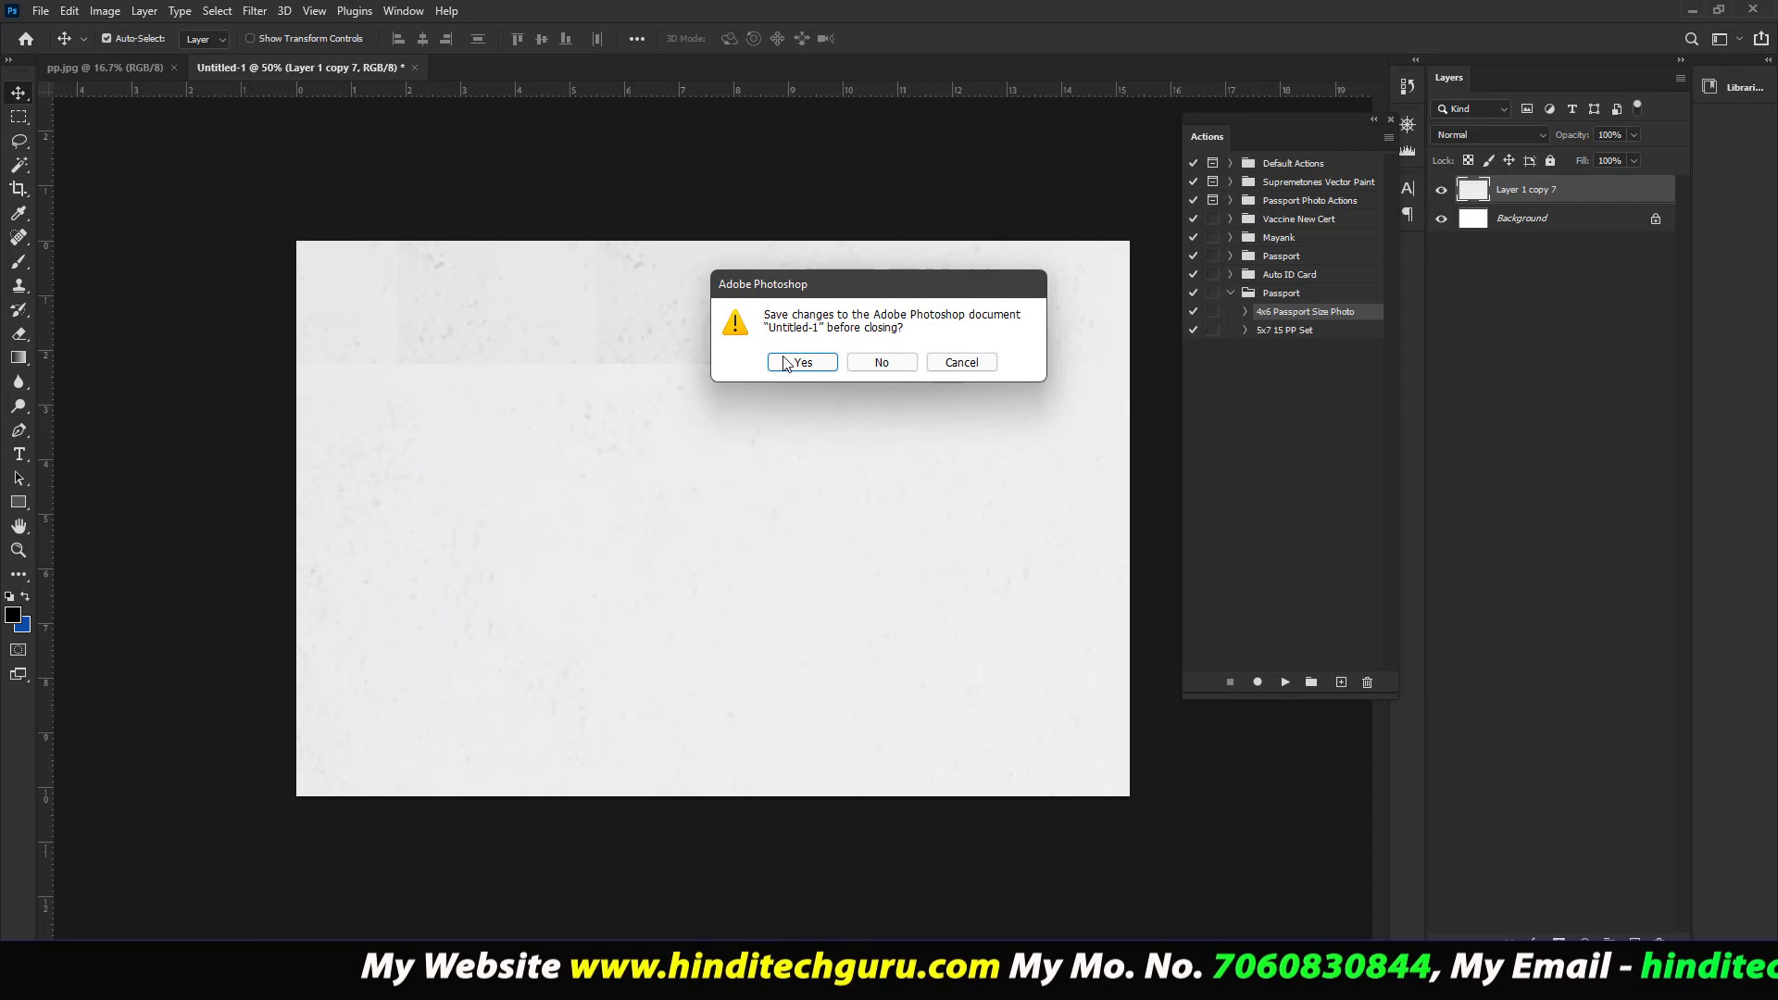
{"action": "left_click", "coordinate": [875, 367]}
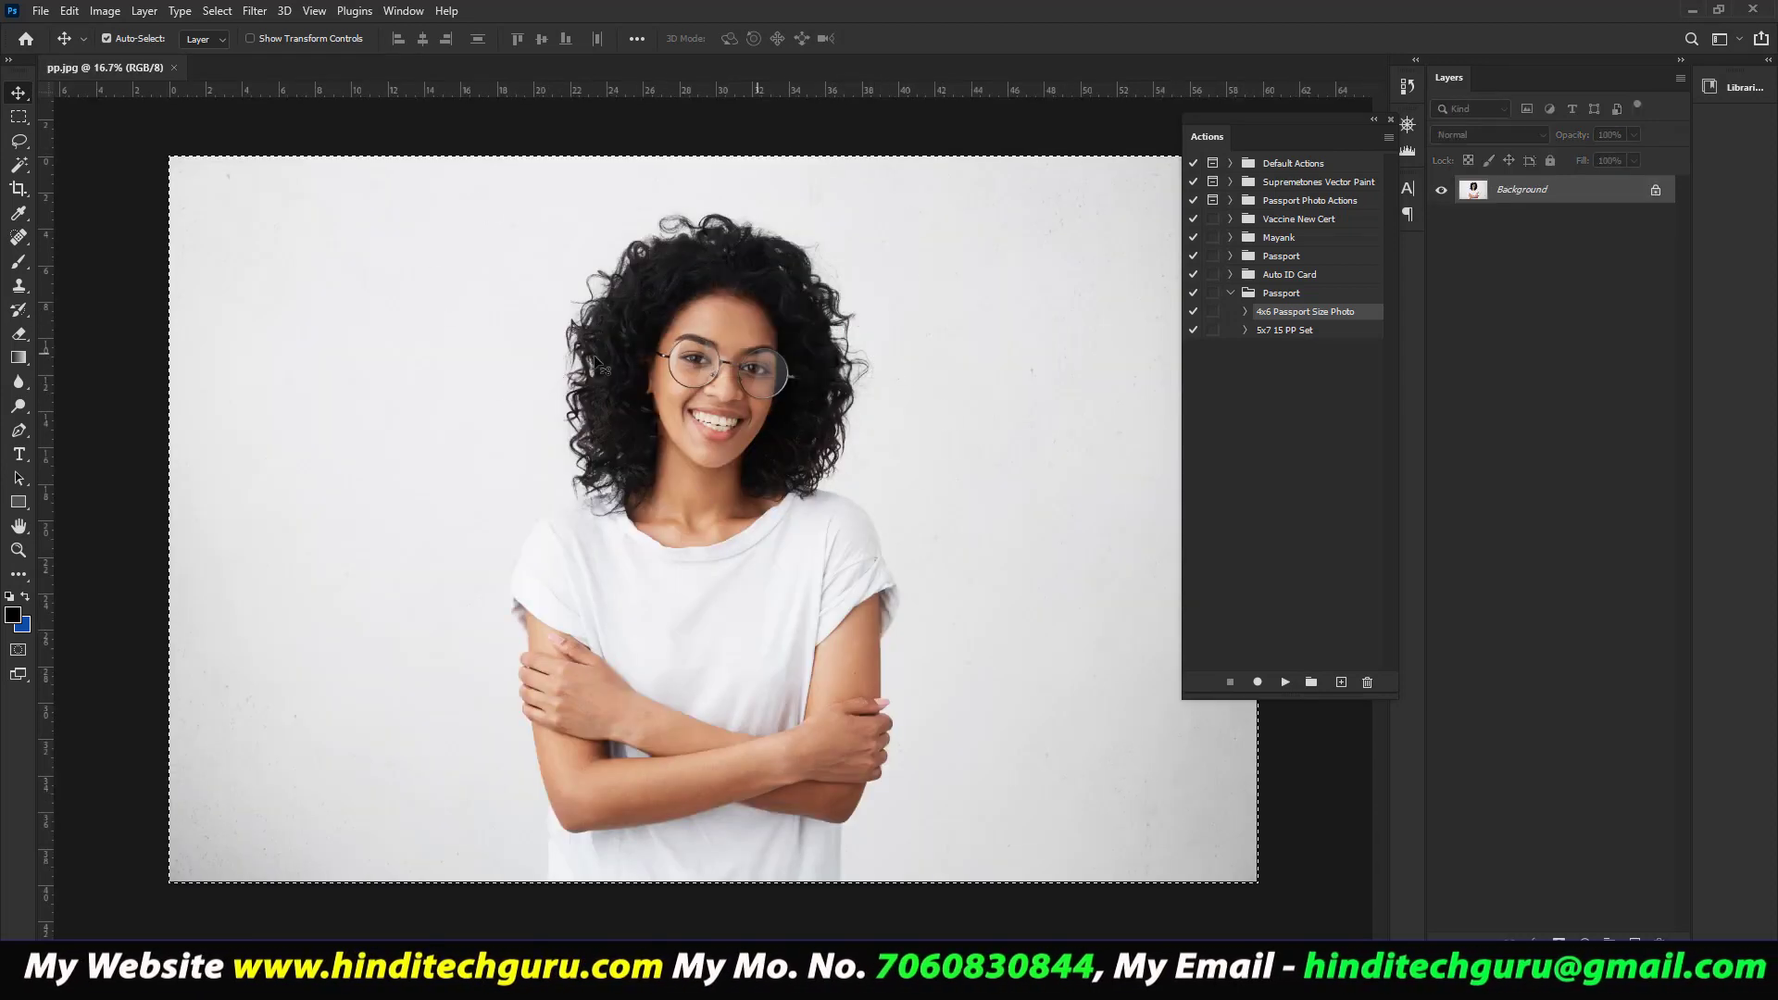
- Crop the portrait to the 3.5 × 4.5 cm, 300 px/in preset framing head and shoulders
{"action": "left_click", "coordinate": [19, 189]}
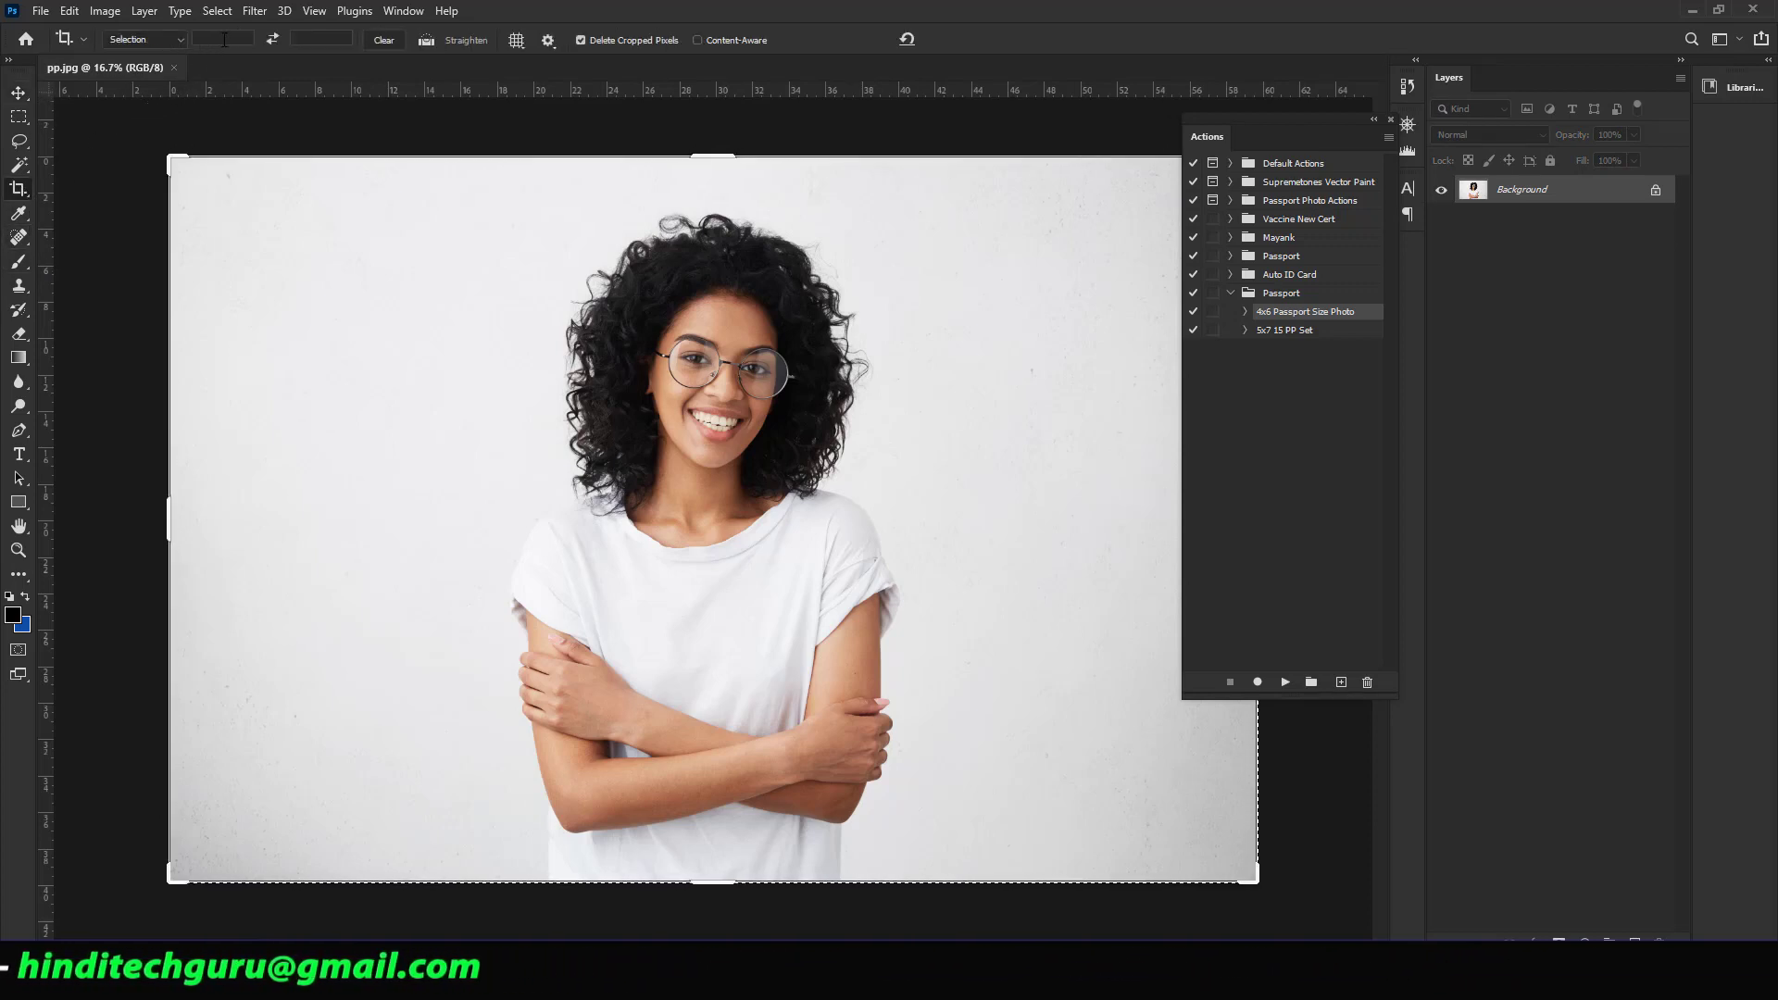
{"action": "left_click", "coordinate": [171, 40]}
{"action": "left_click", "coordinate": [176, 83]}
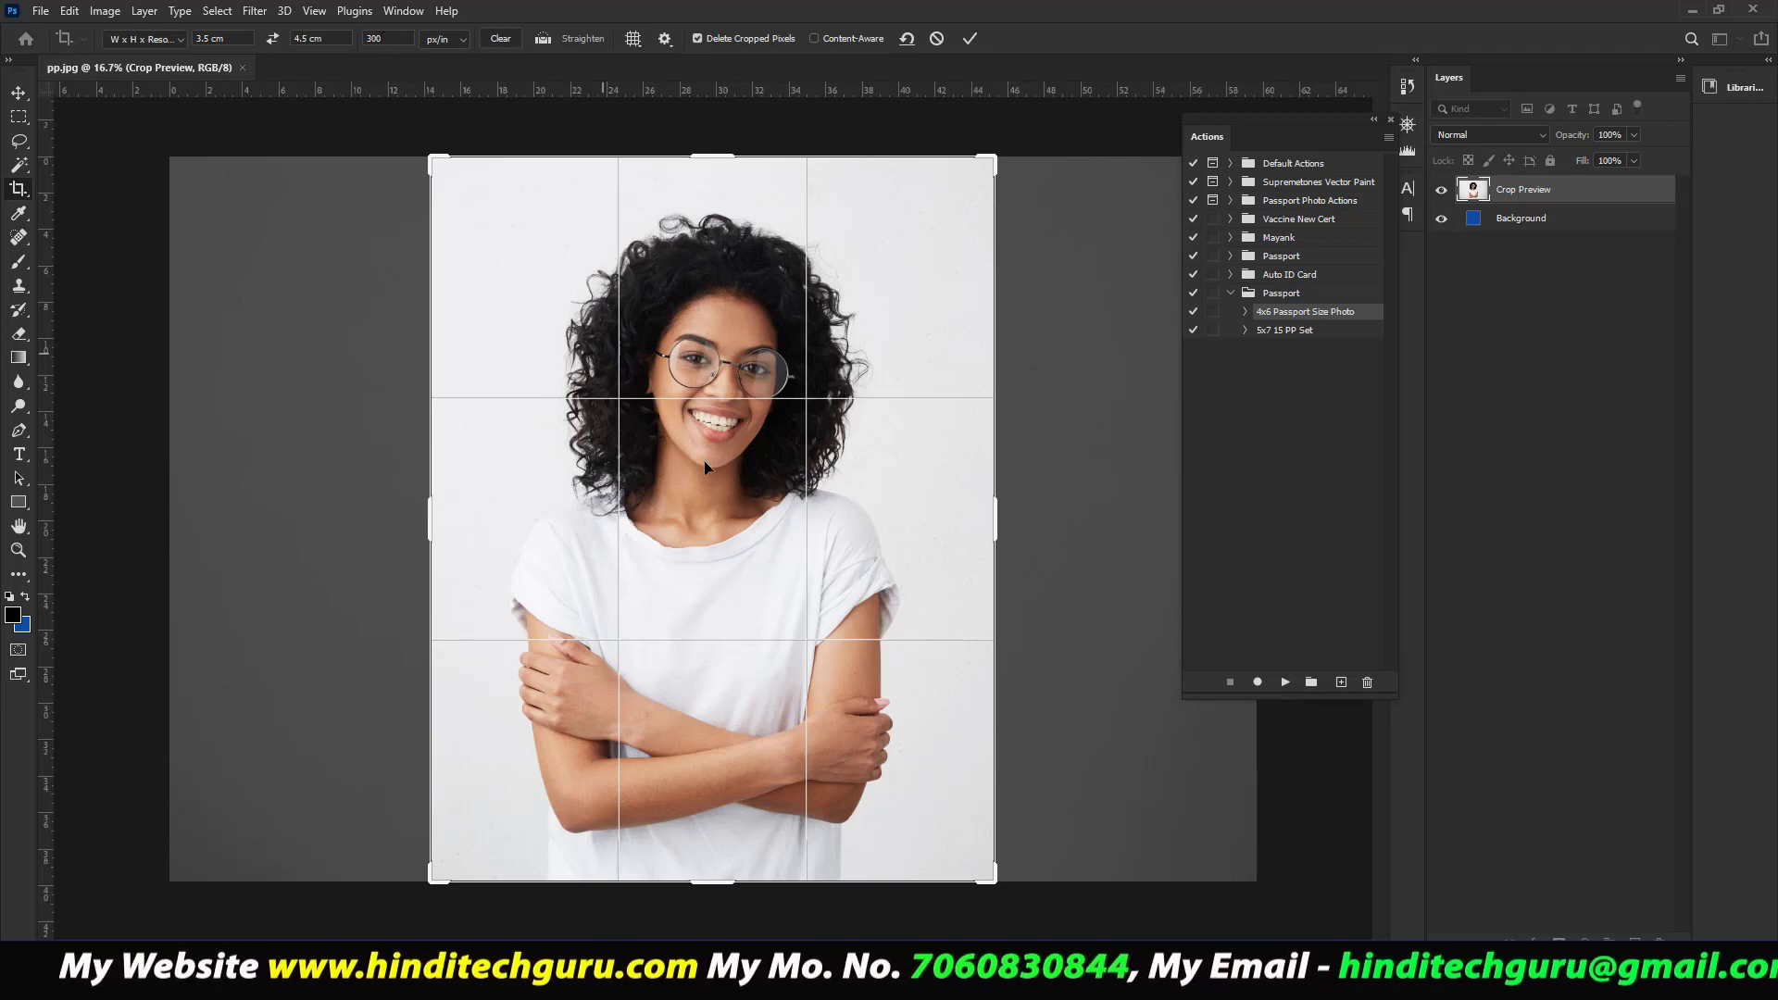
{"action": "left_click_drag", "start_coordinate": [988, 878], "coordinate": [853, 696]}
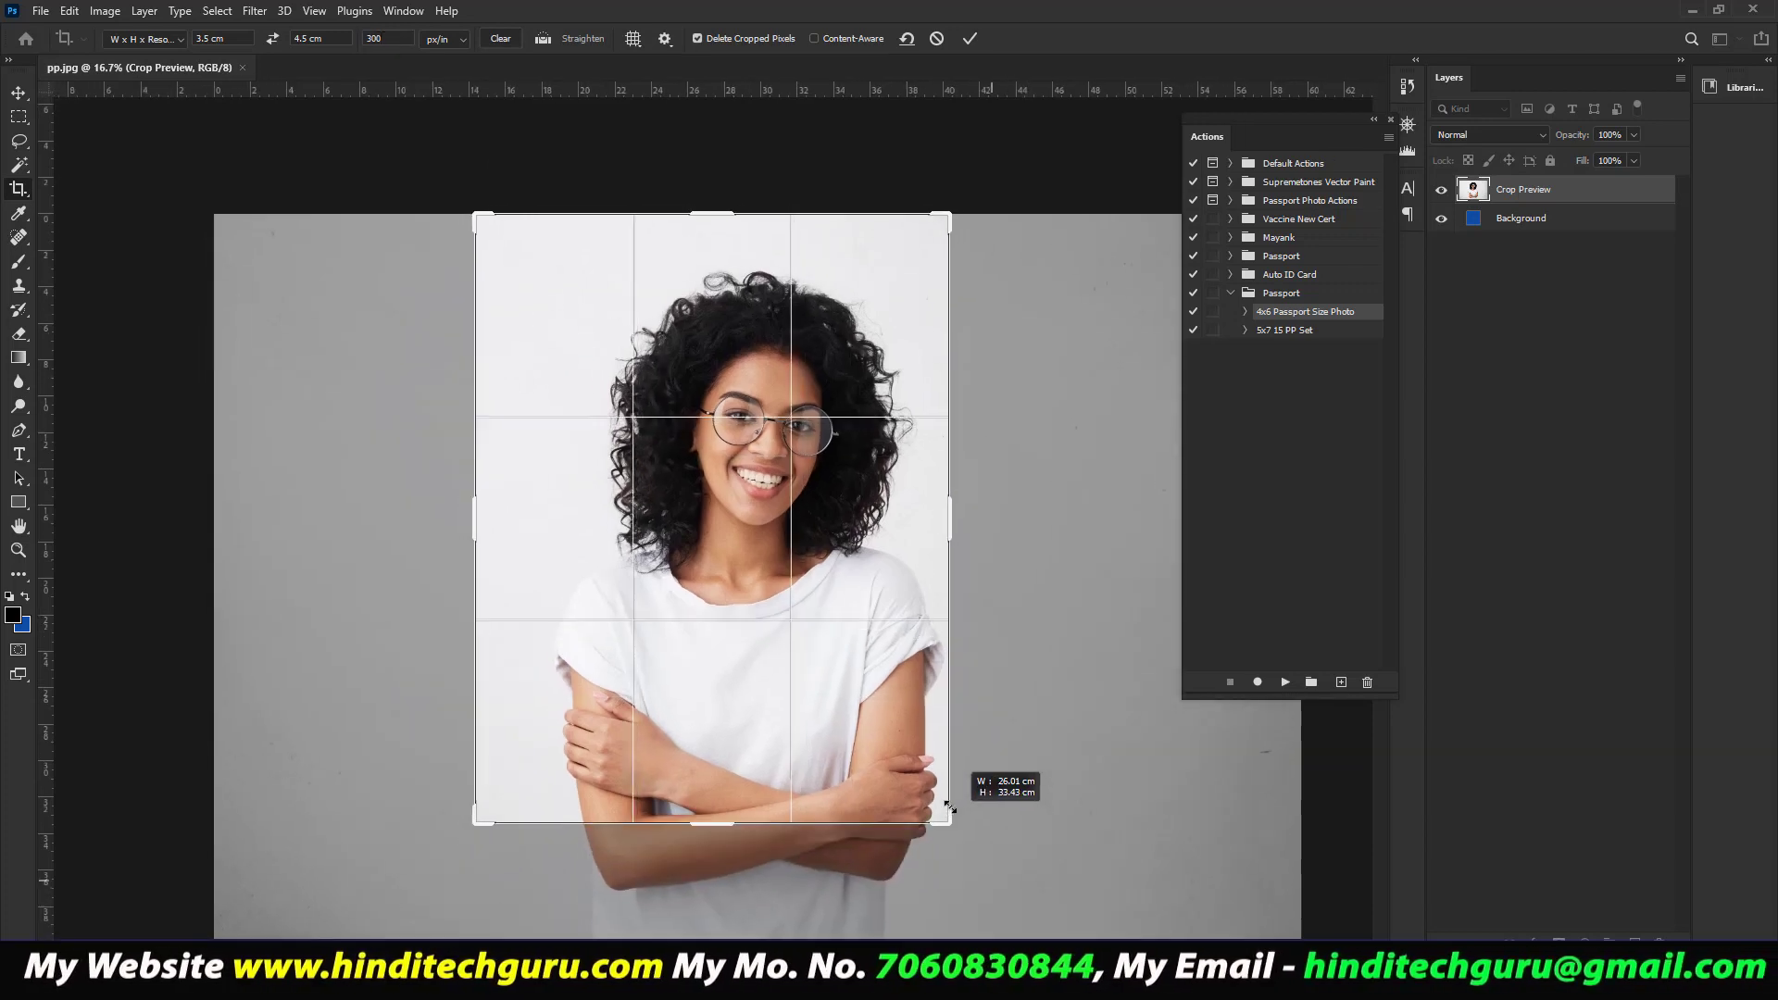
{"action": "left_click_drag", "start_coordinate": [758, 632], "coordinate": [645, 574]}
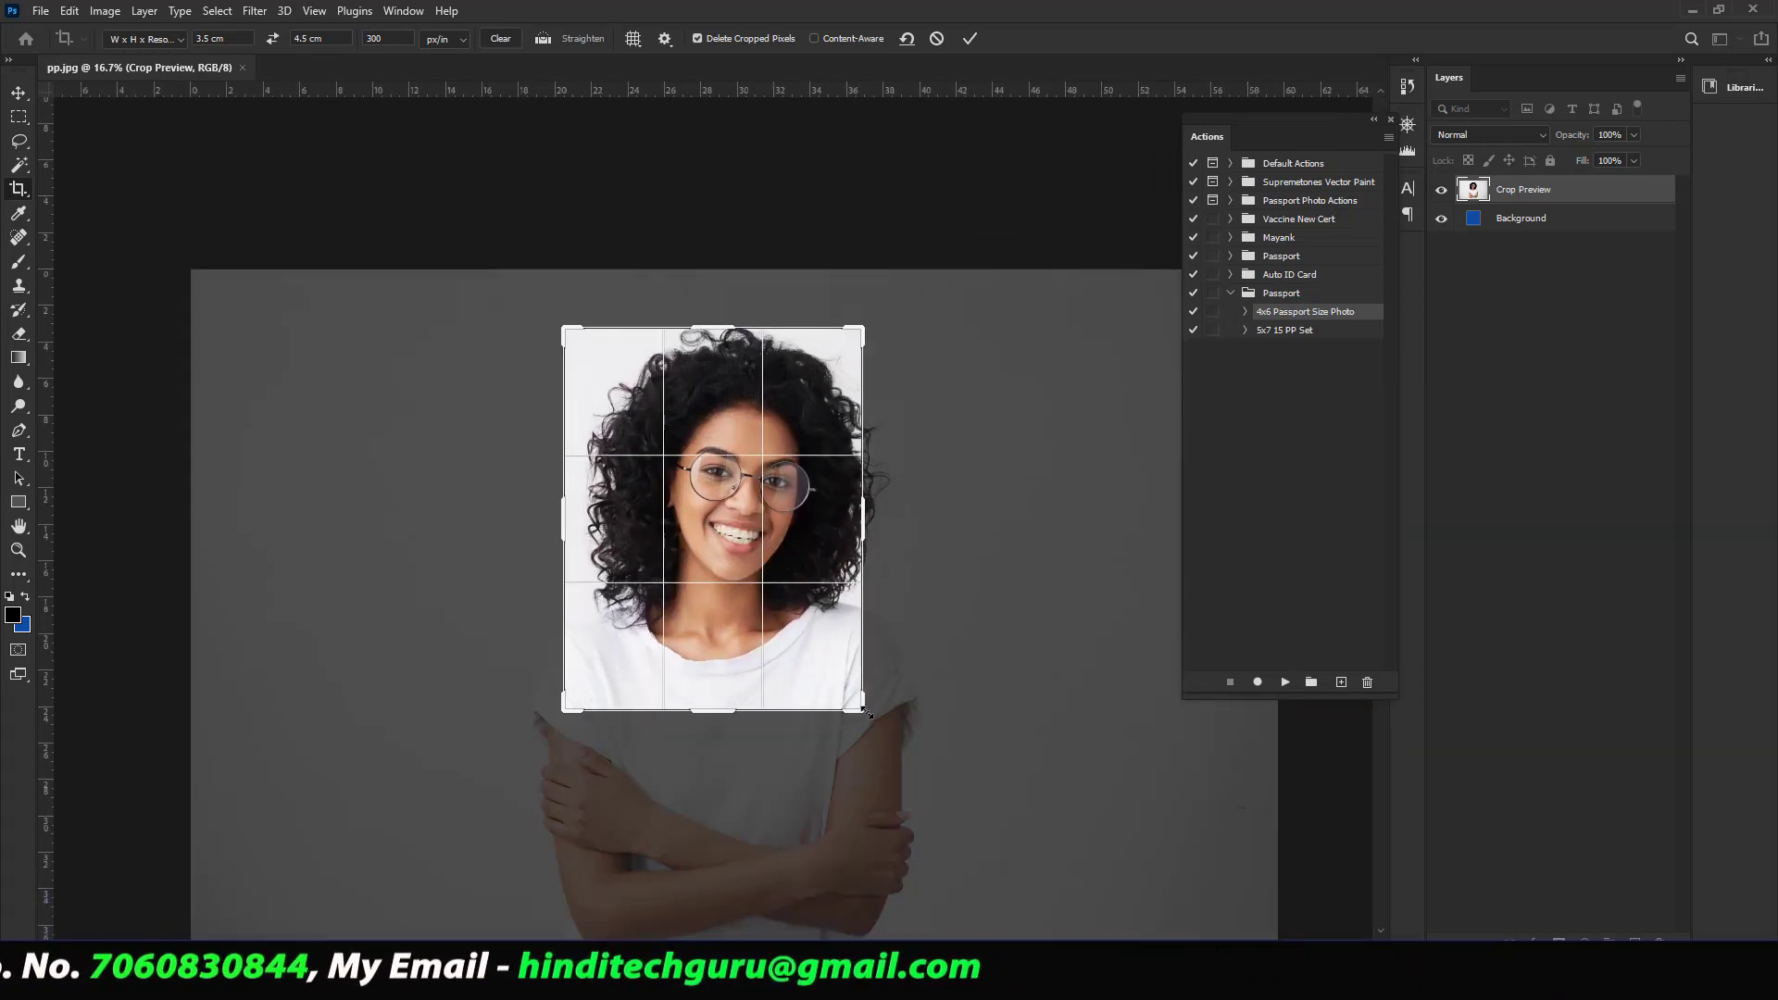
{"action": "mouse_move", "coordinate": [866, 711]}
{"action": "left_mouse_down"}
{"action": "mouse_move", "coordinate": [827, 689]}
{"action": "mouse_move", "coordinate": [721, 688]}
{"action": "left_mouse_up"}
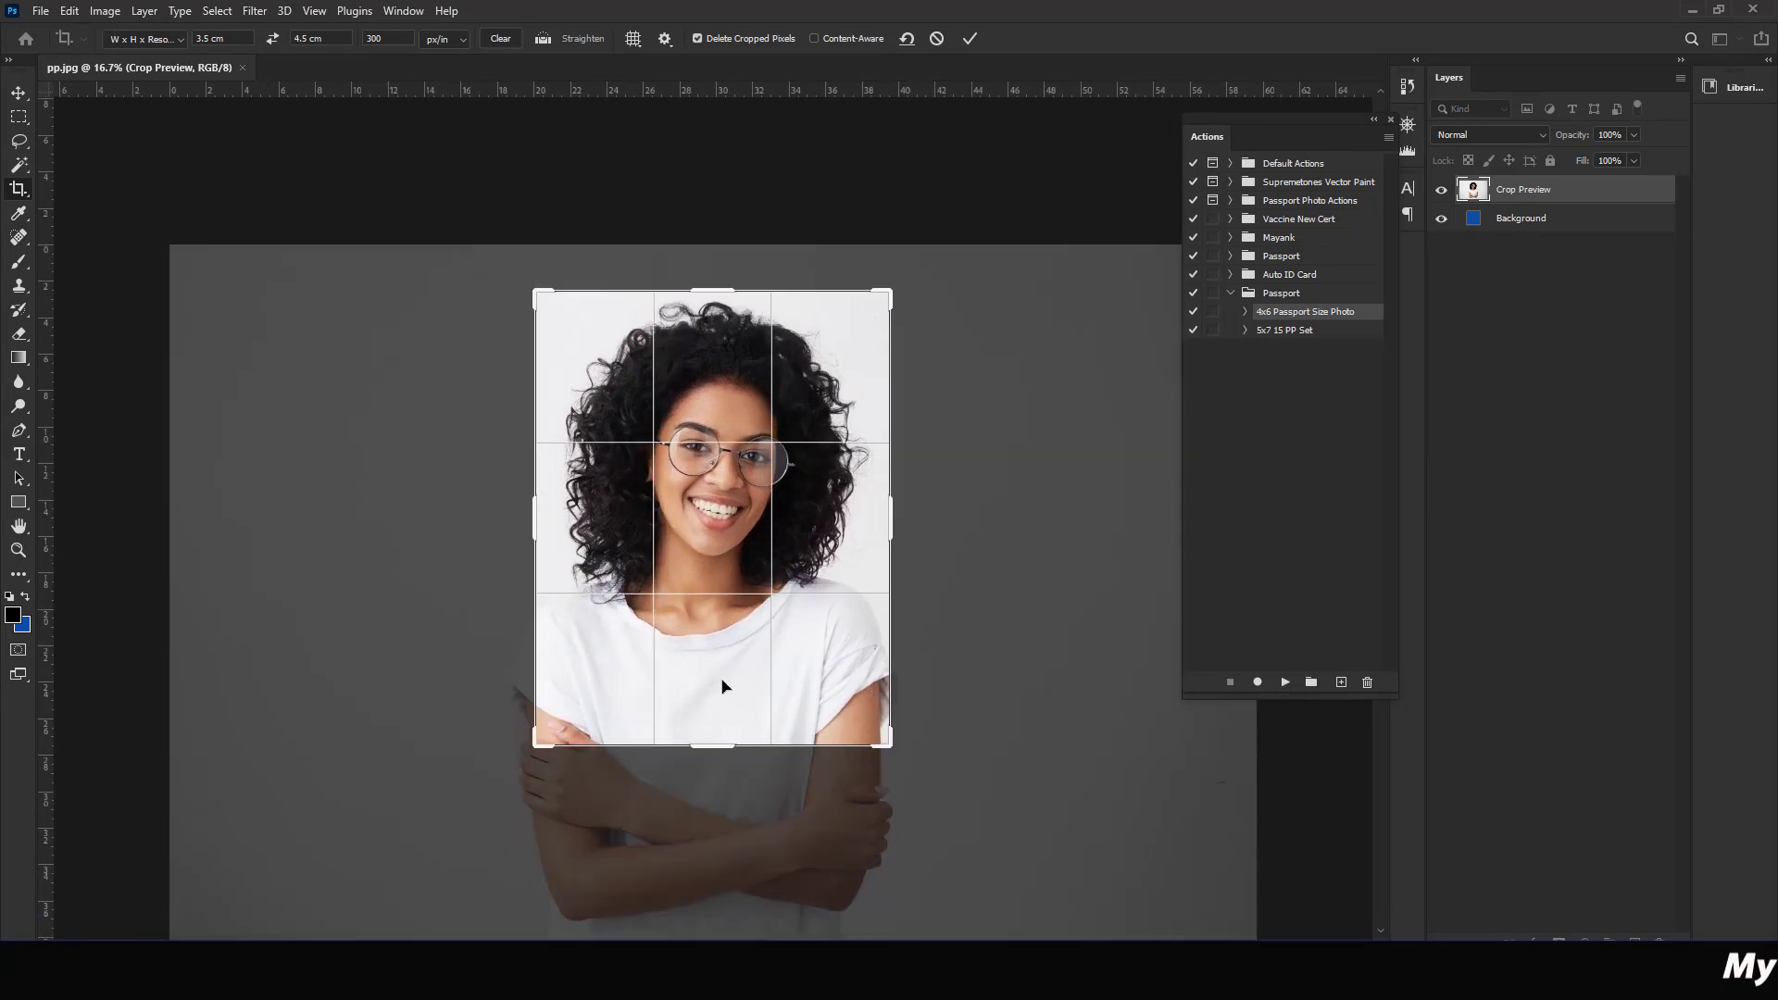
{"action": "key", "text": "Return"}
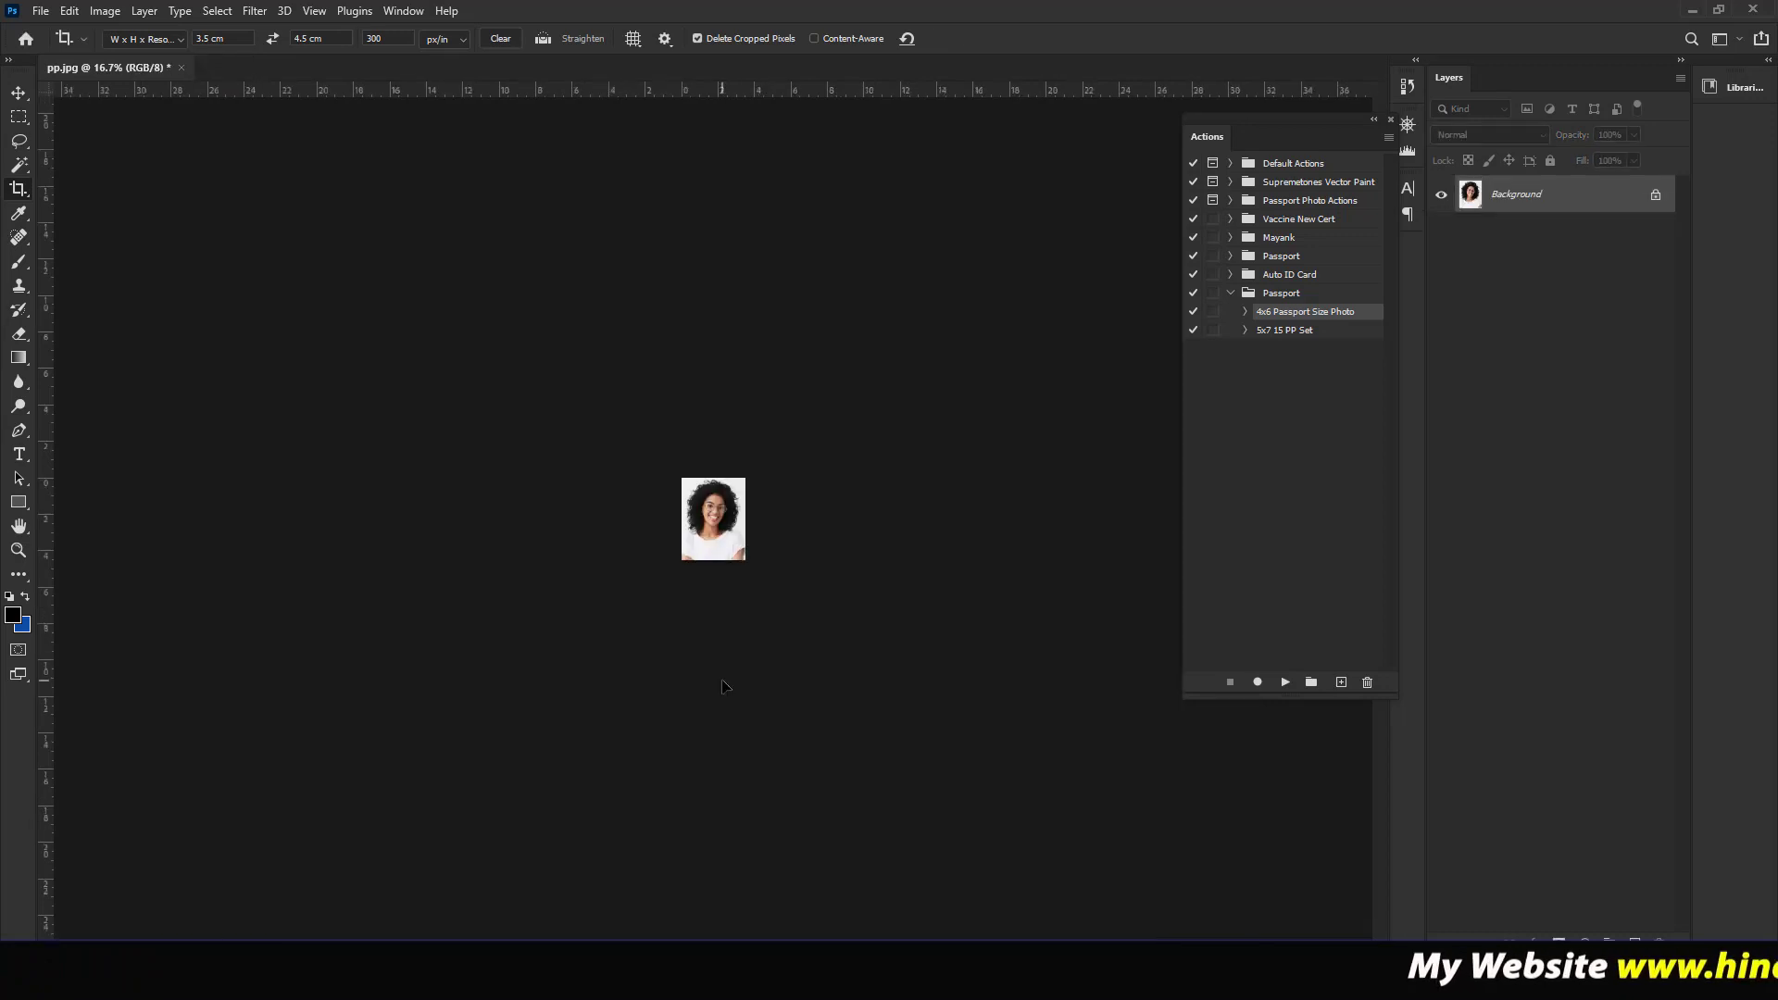
{"action": "key", "text": "ctrl+plus"}
{"action": "key", "text": "ctrl+plus"}
{"action": "key", "text": "ctrl+plus"}
{"action": "key", "text": "ctrl+plus"}
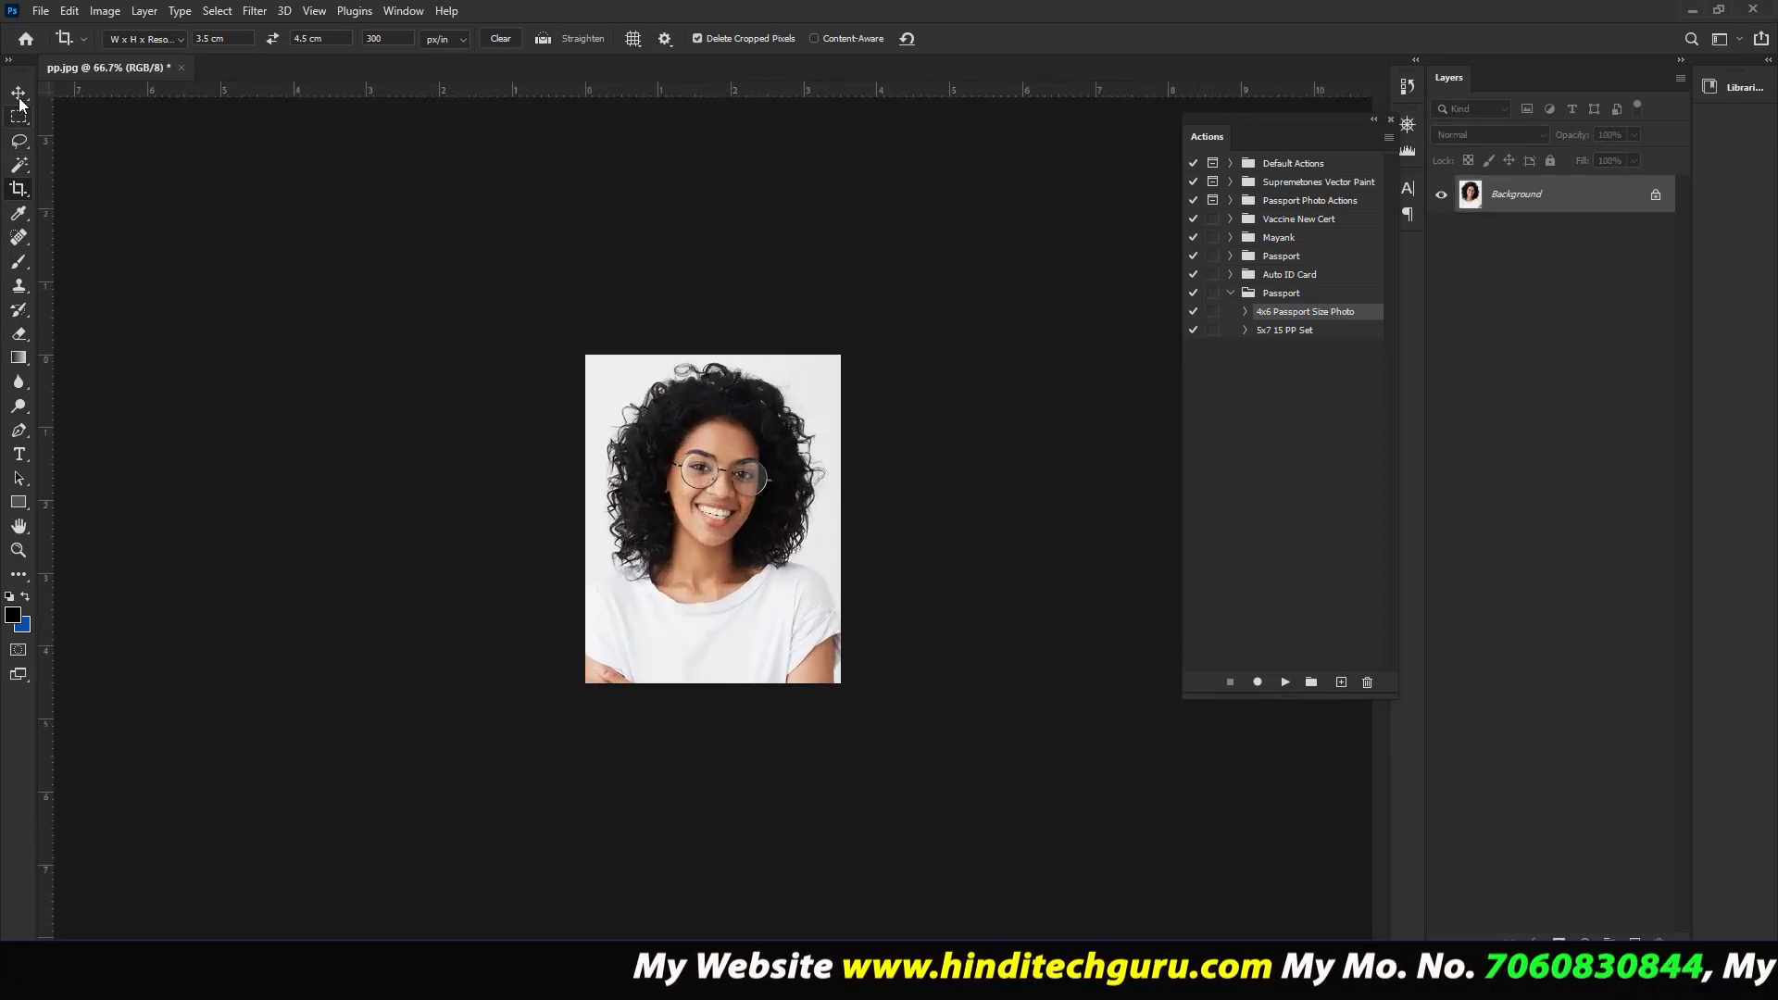
{"action": "key", "text": "v"}
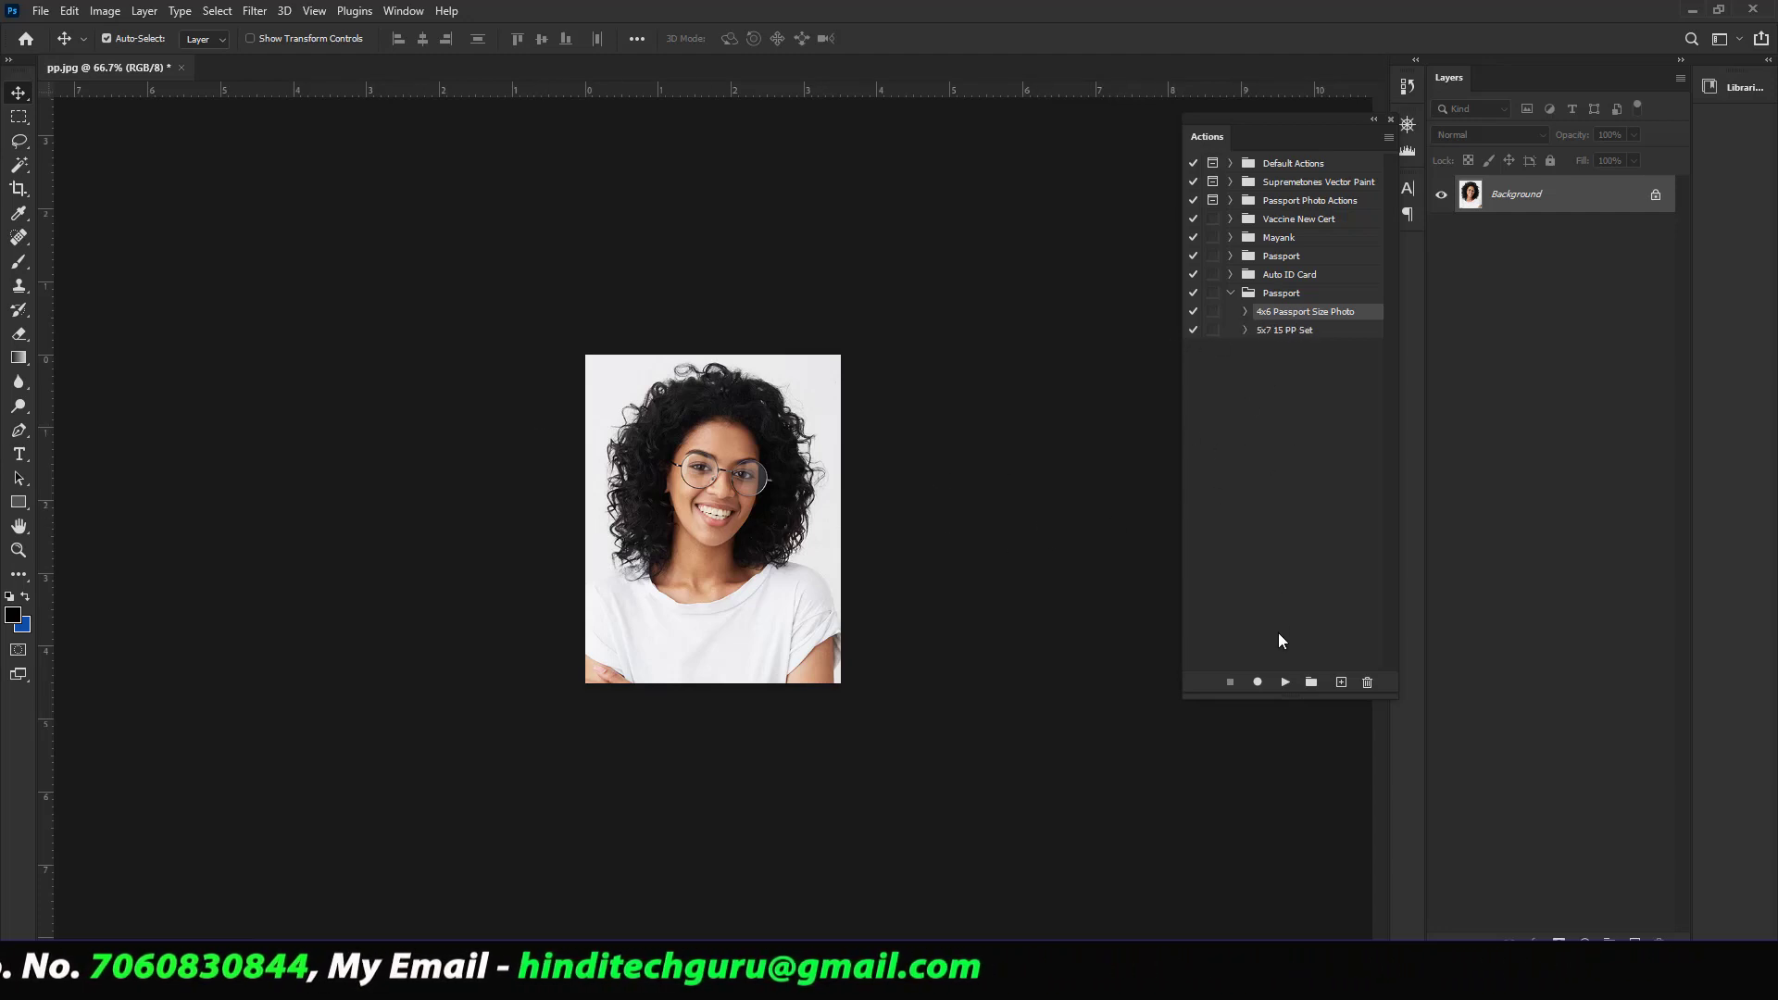
- Run the '4x6 Passport Size Photo' action for an eight-photo sheet, then close it, keeping pp.jpg
{"action": "left_click", "coordinate": [1286, 682]}
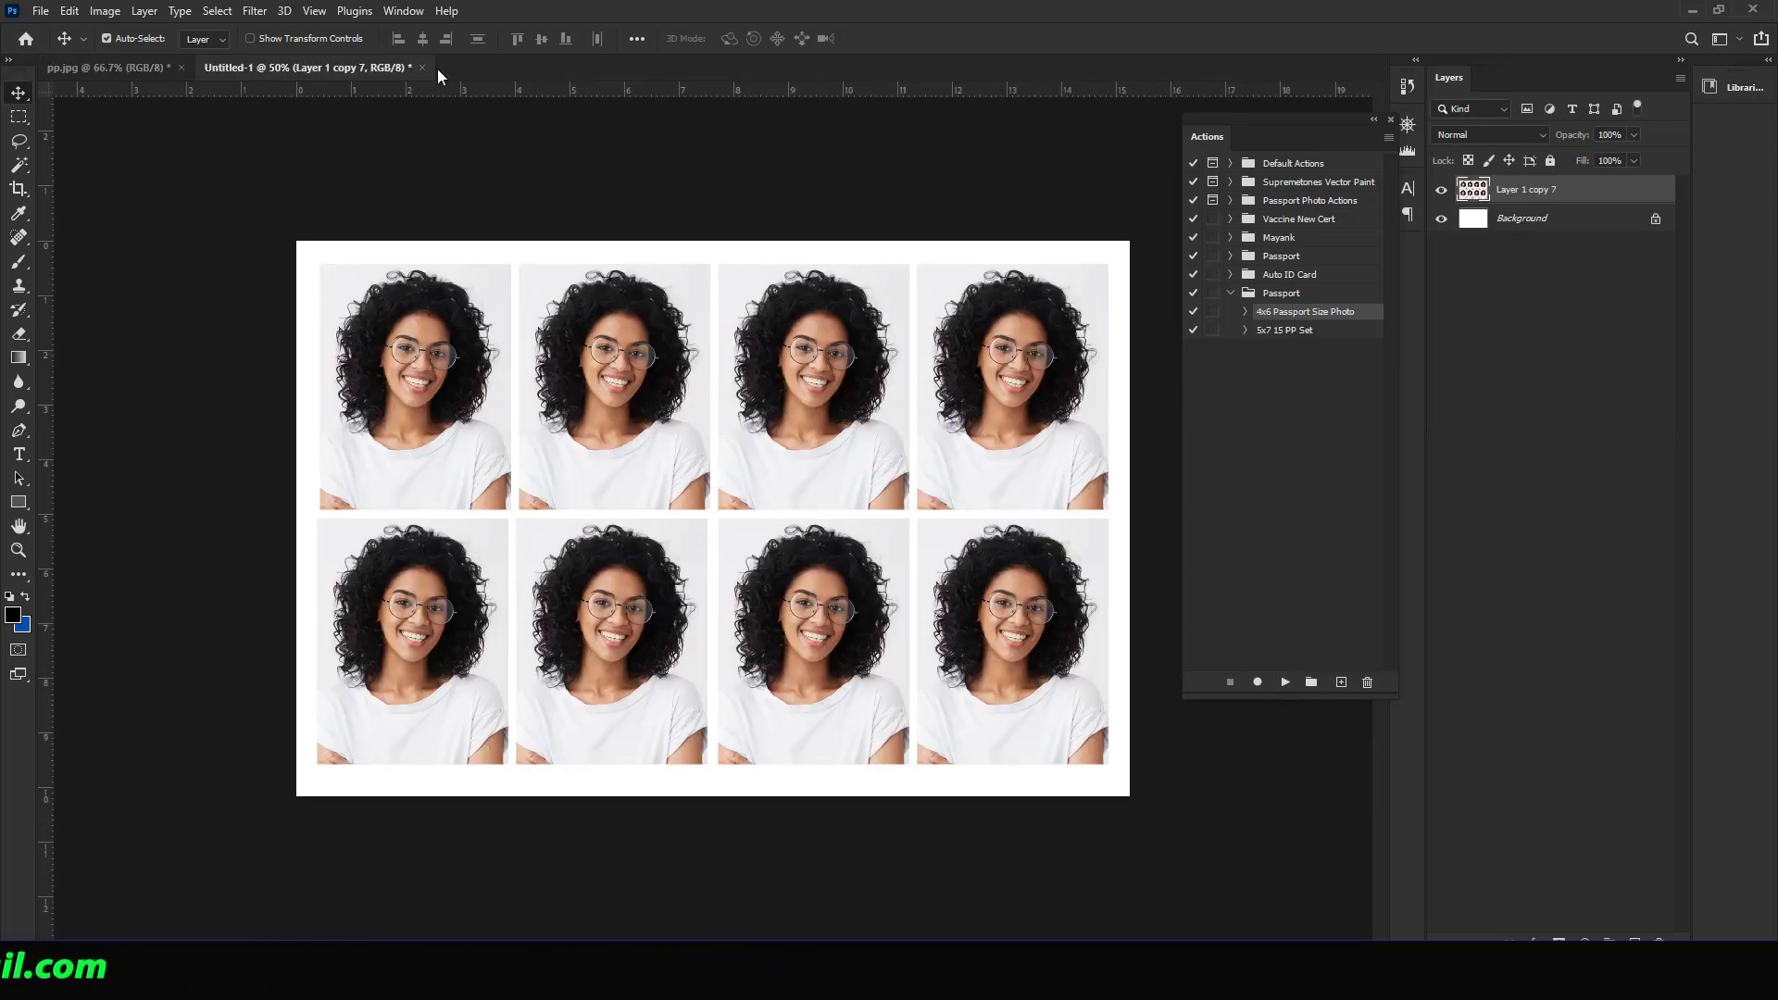
{"action": "left_click", "coordinate": [156, 71]}
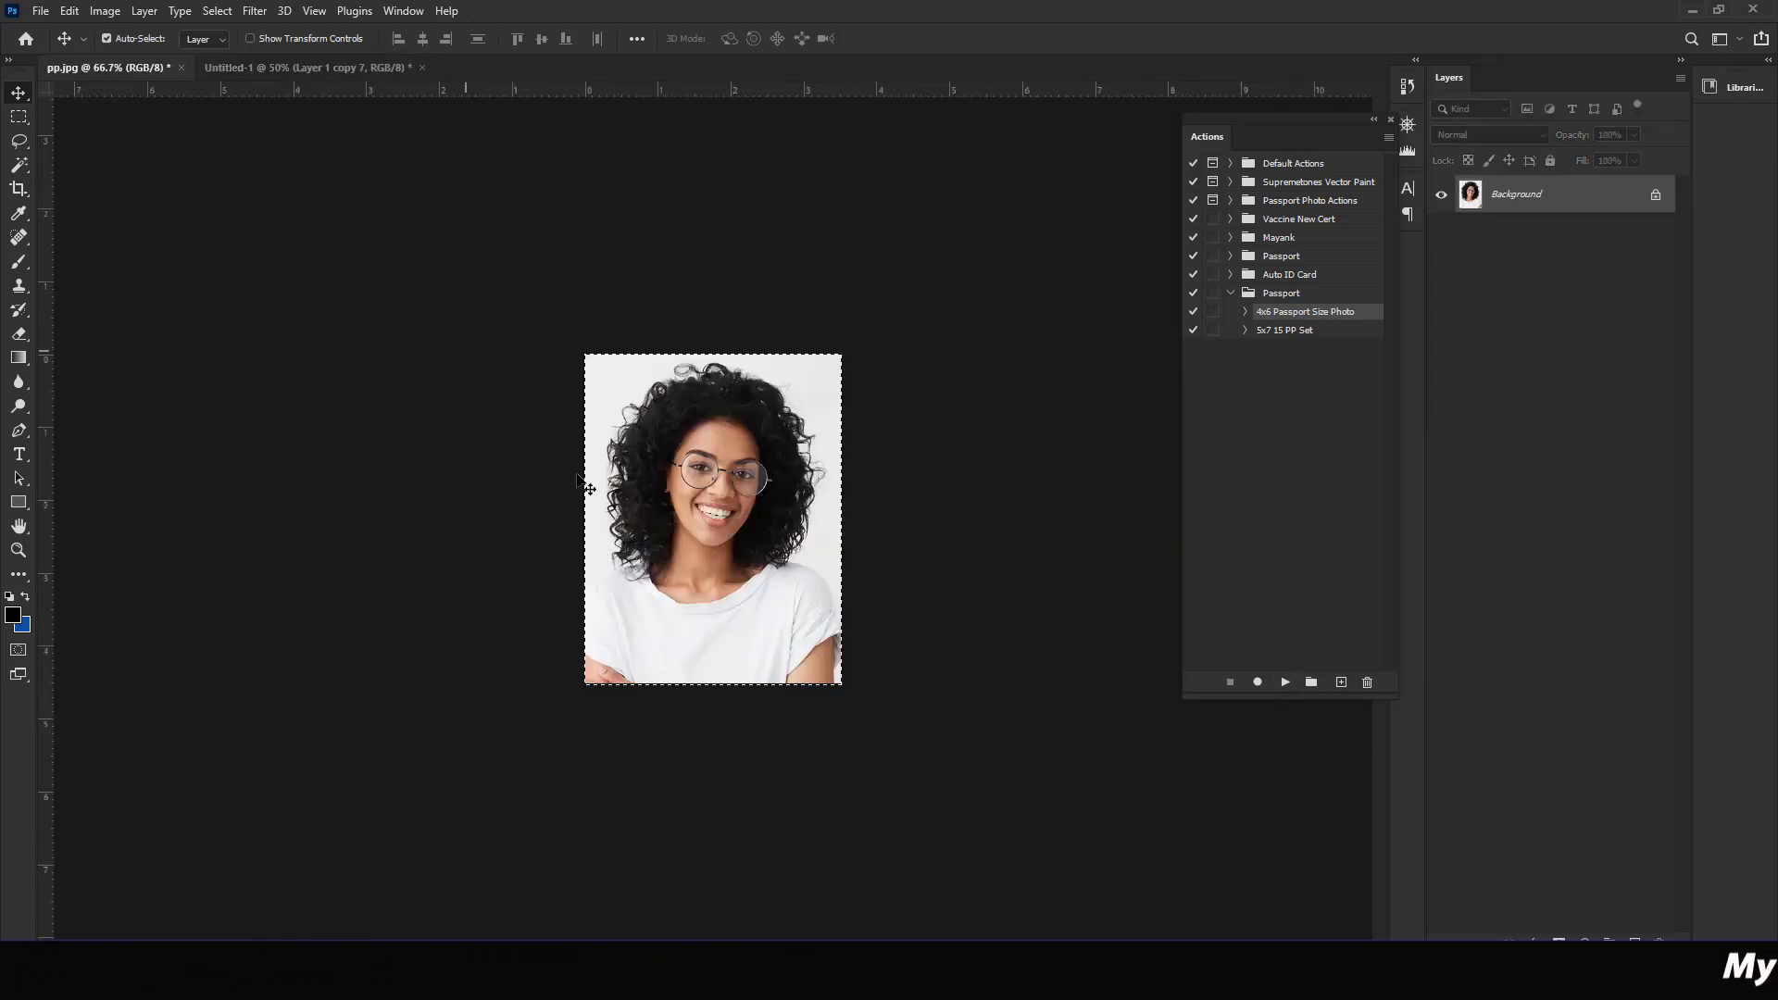
{"action": "left_click", "coordinate": [422, 68]}
- Discard the 4x6 sheet, run '5x7 15 PP Set' for a 15-photo sheet, then close it unsaved
{"action": "left_click", "coordinate": [876, 367]}
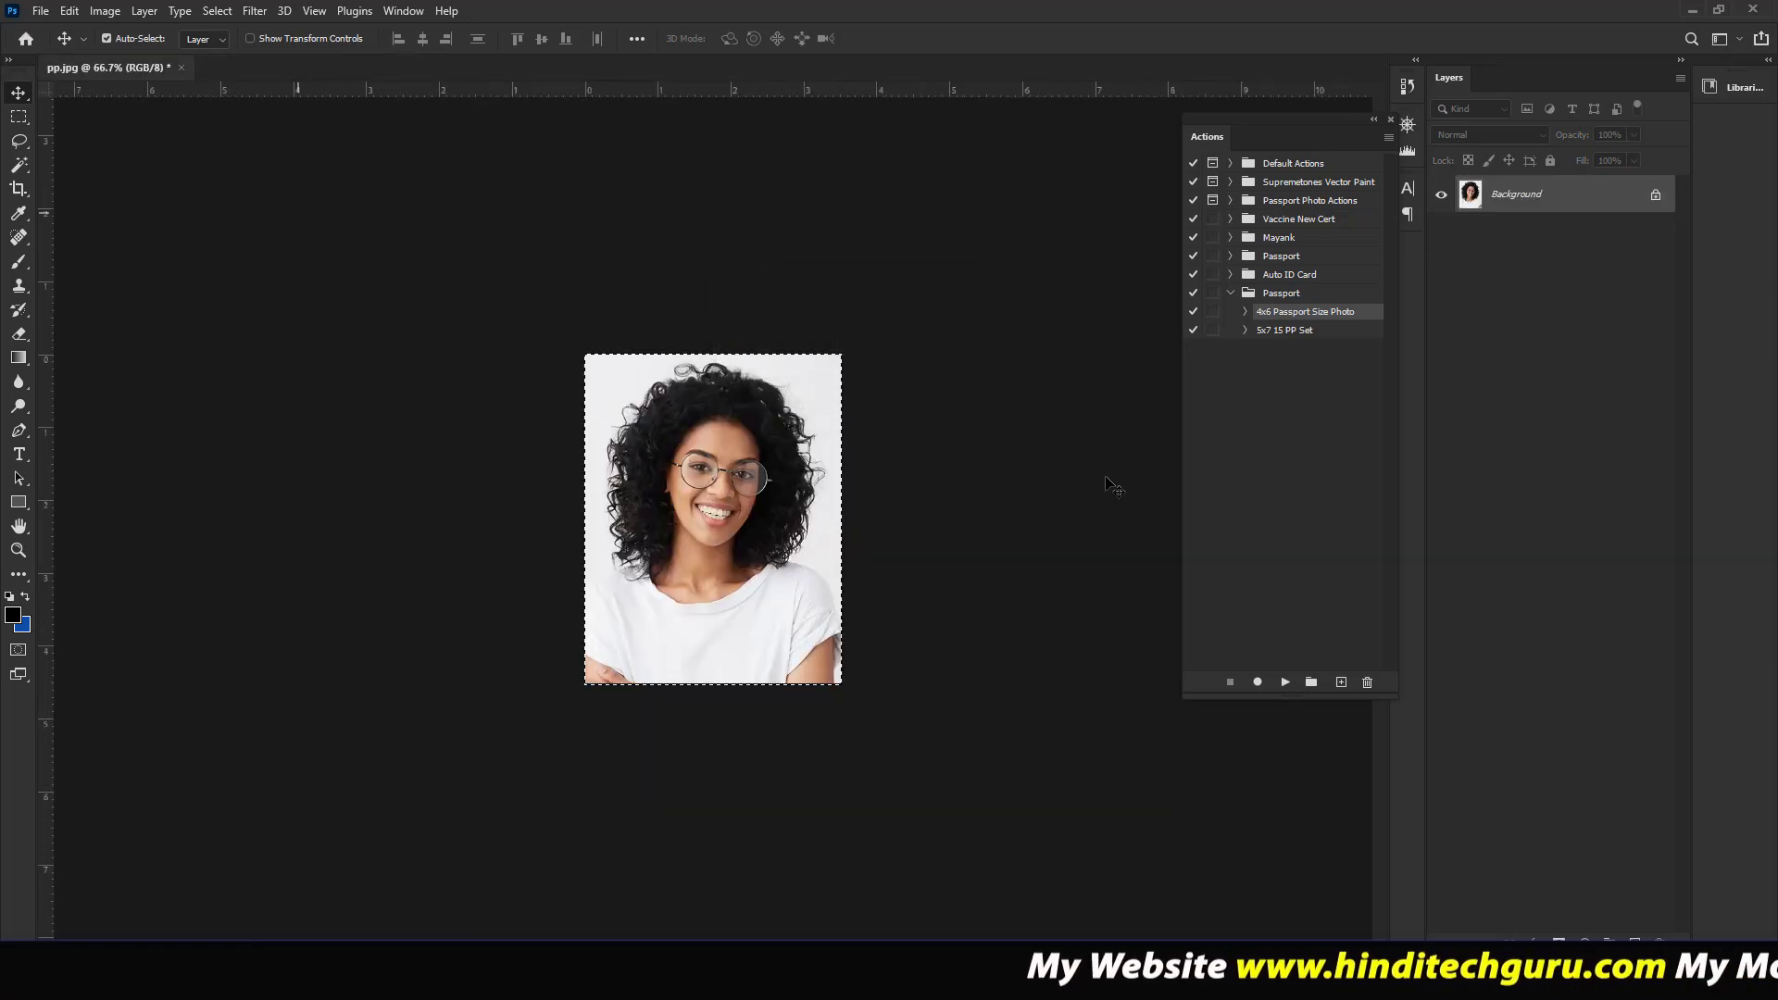
{"action": "left_click", "coordinate": [1294, 331]}
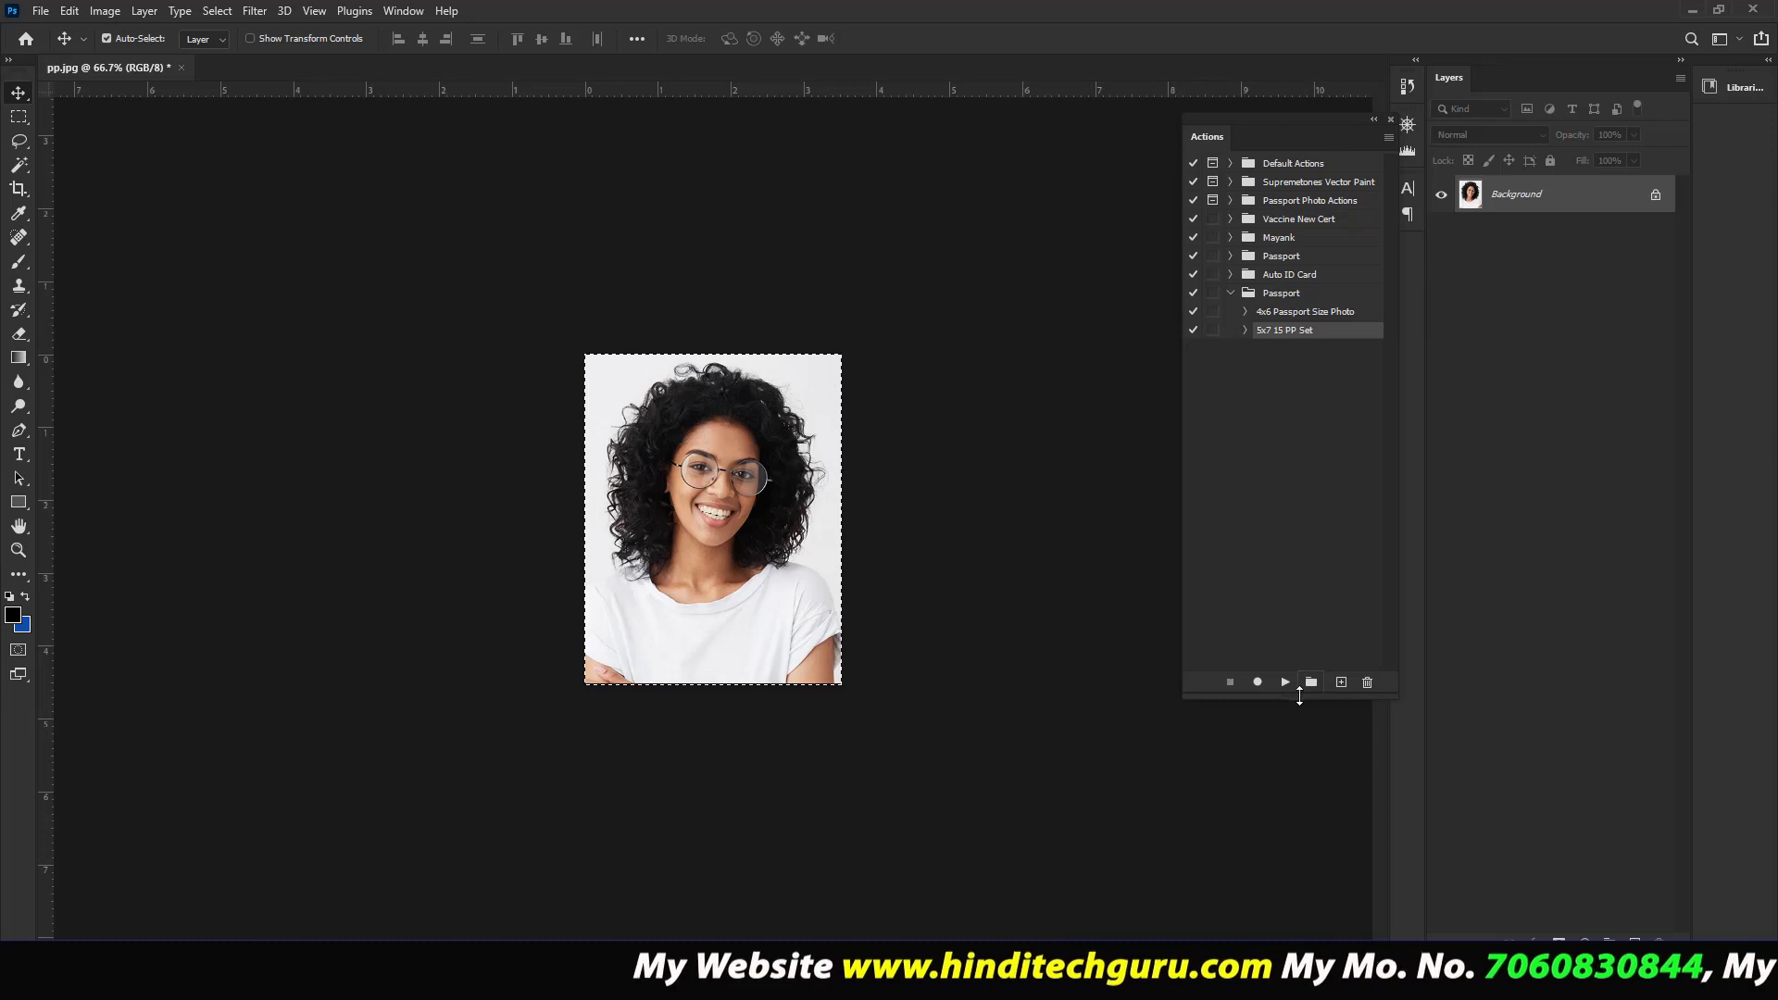
{"action": "left_click", "coordinate": [1285, 683]}
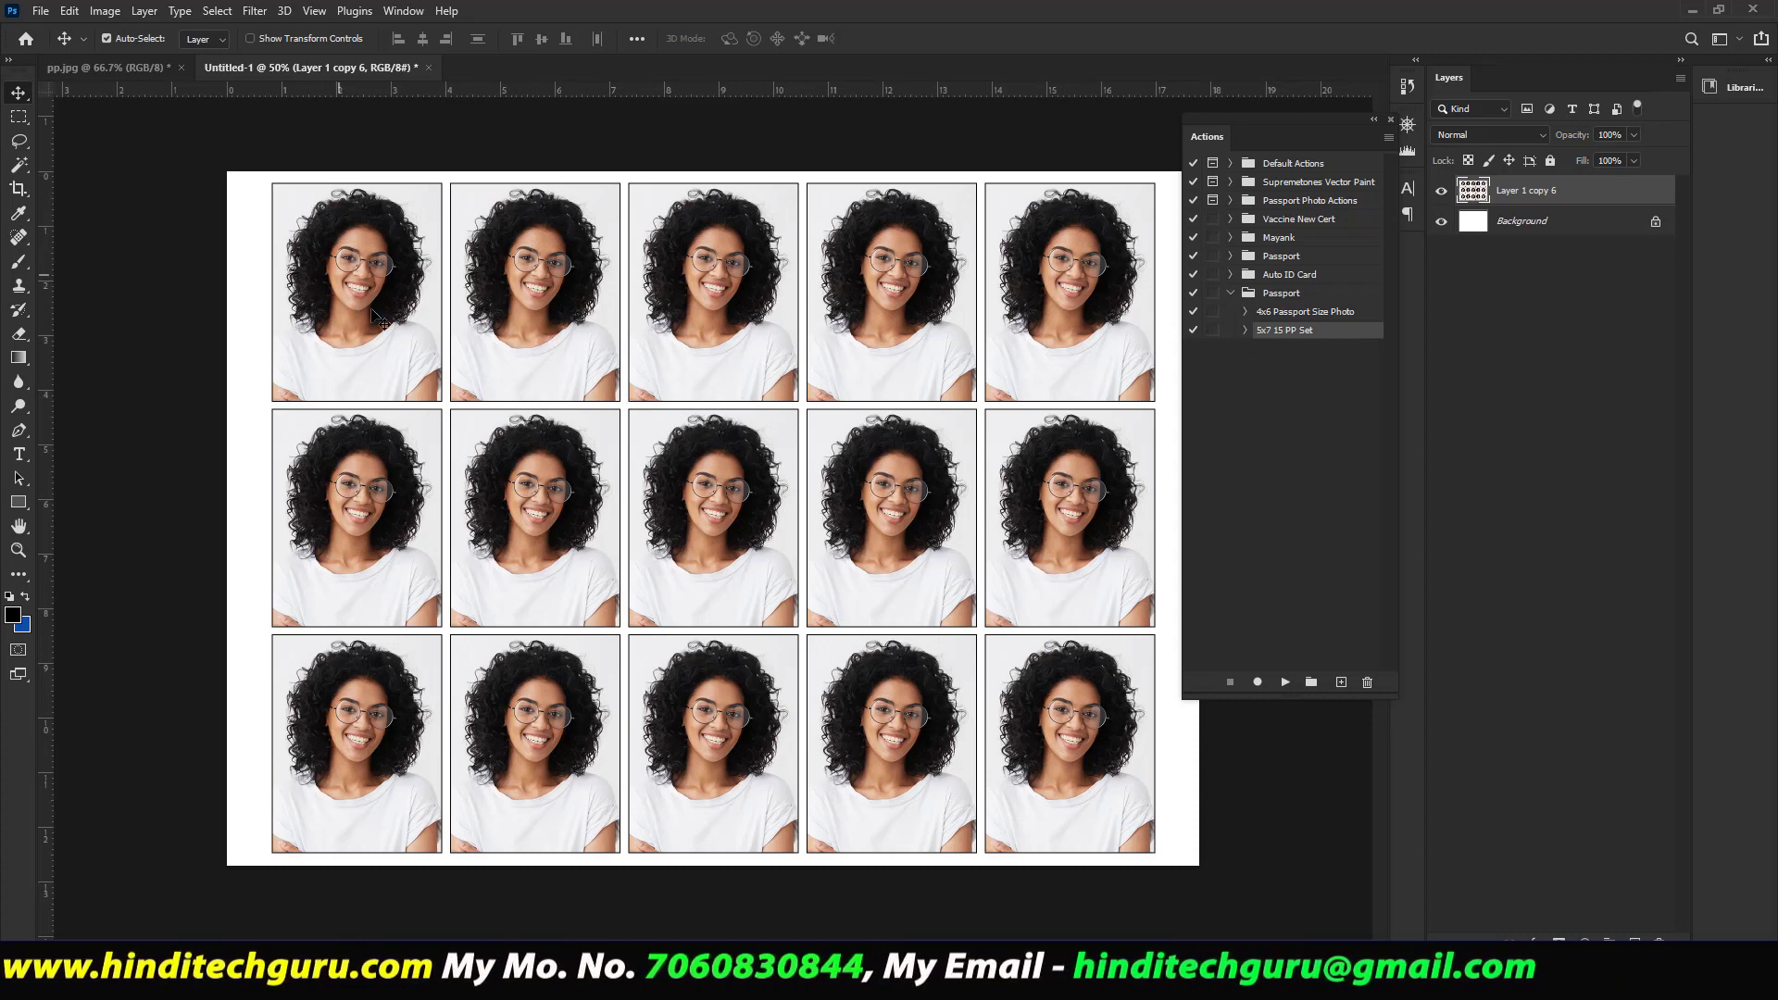
{"action": "left_click", "coordinate": [428, 68]}
{"action": "left_click", "coordinate": [881, 363]}
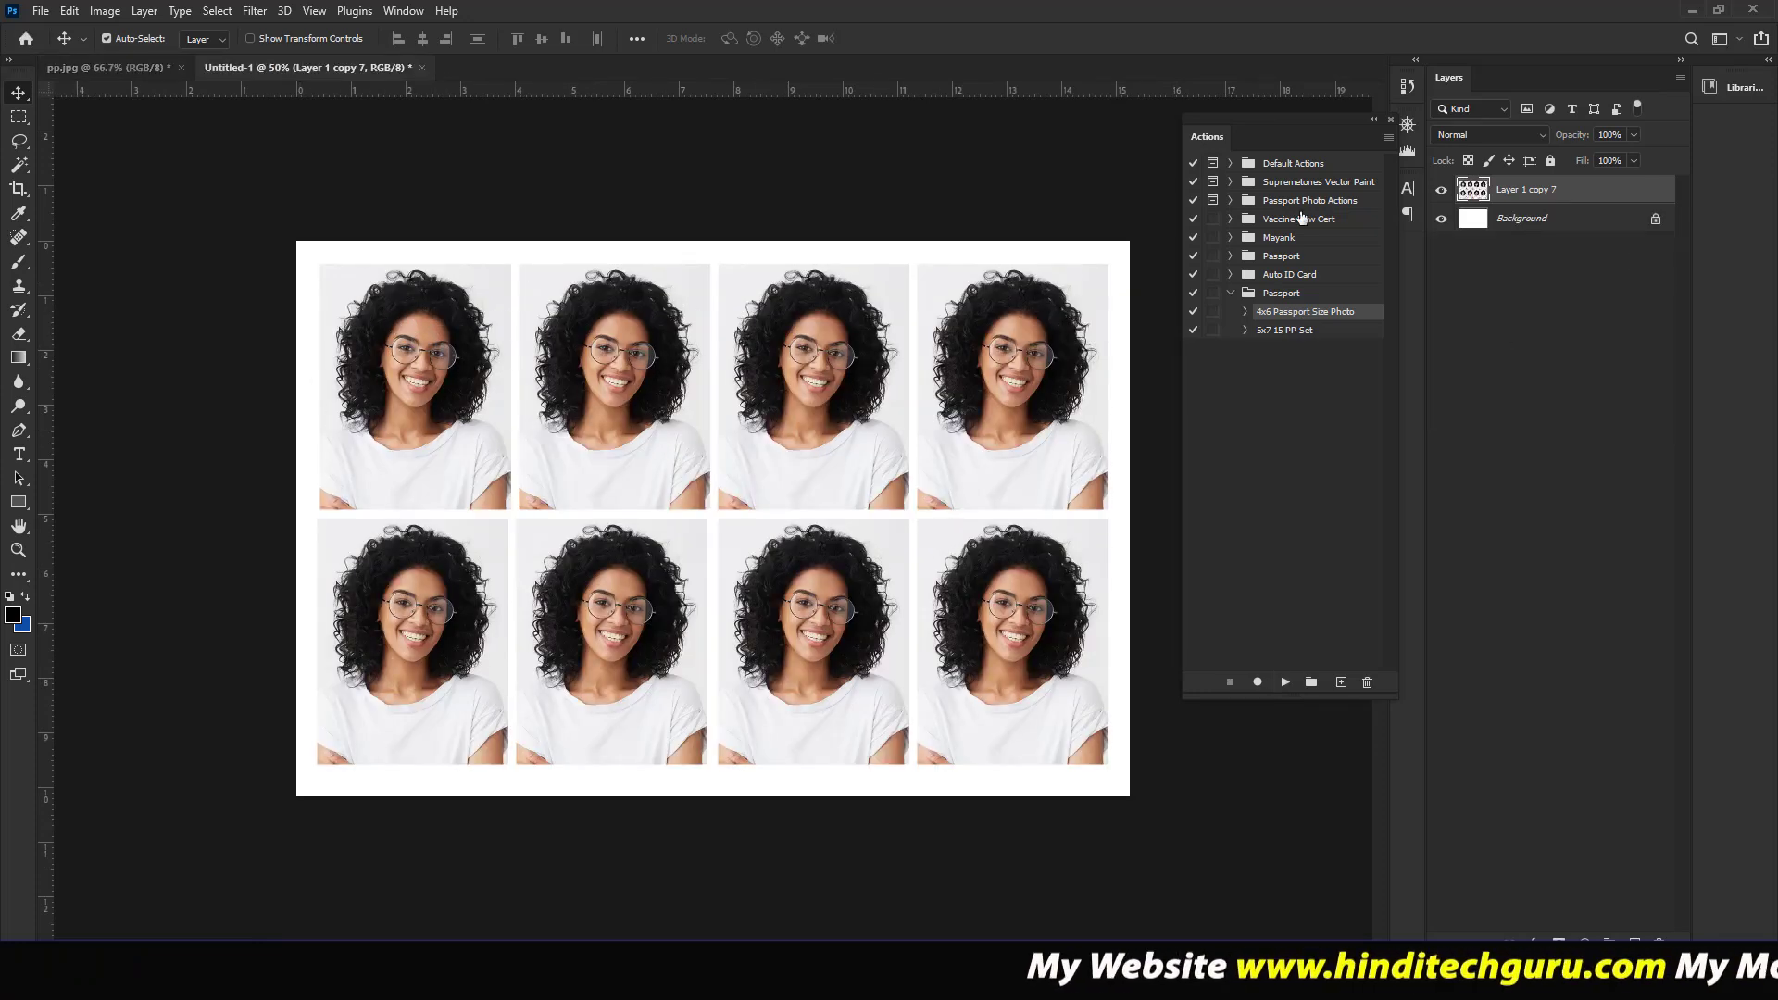
- Add a 2 px outside black stroke to 'Layer 1 copy 7', then close the sheet
{"action": "double_click", "coordinate": [1587, 202]}
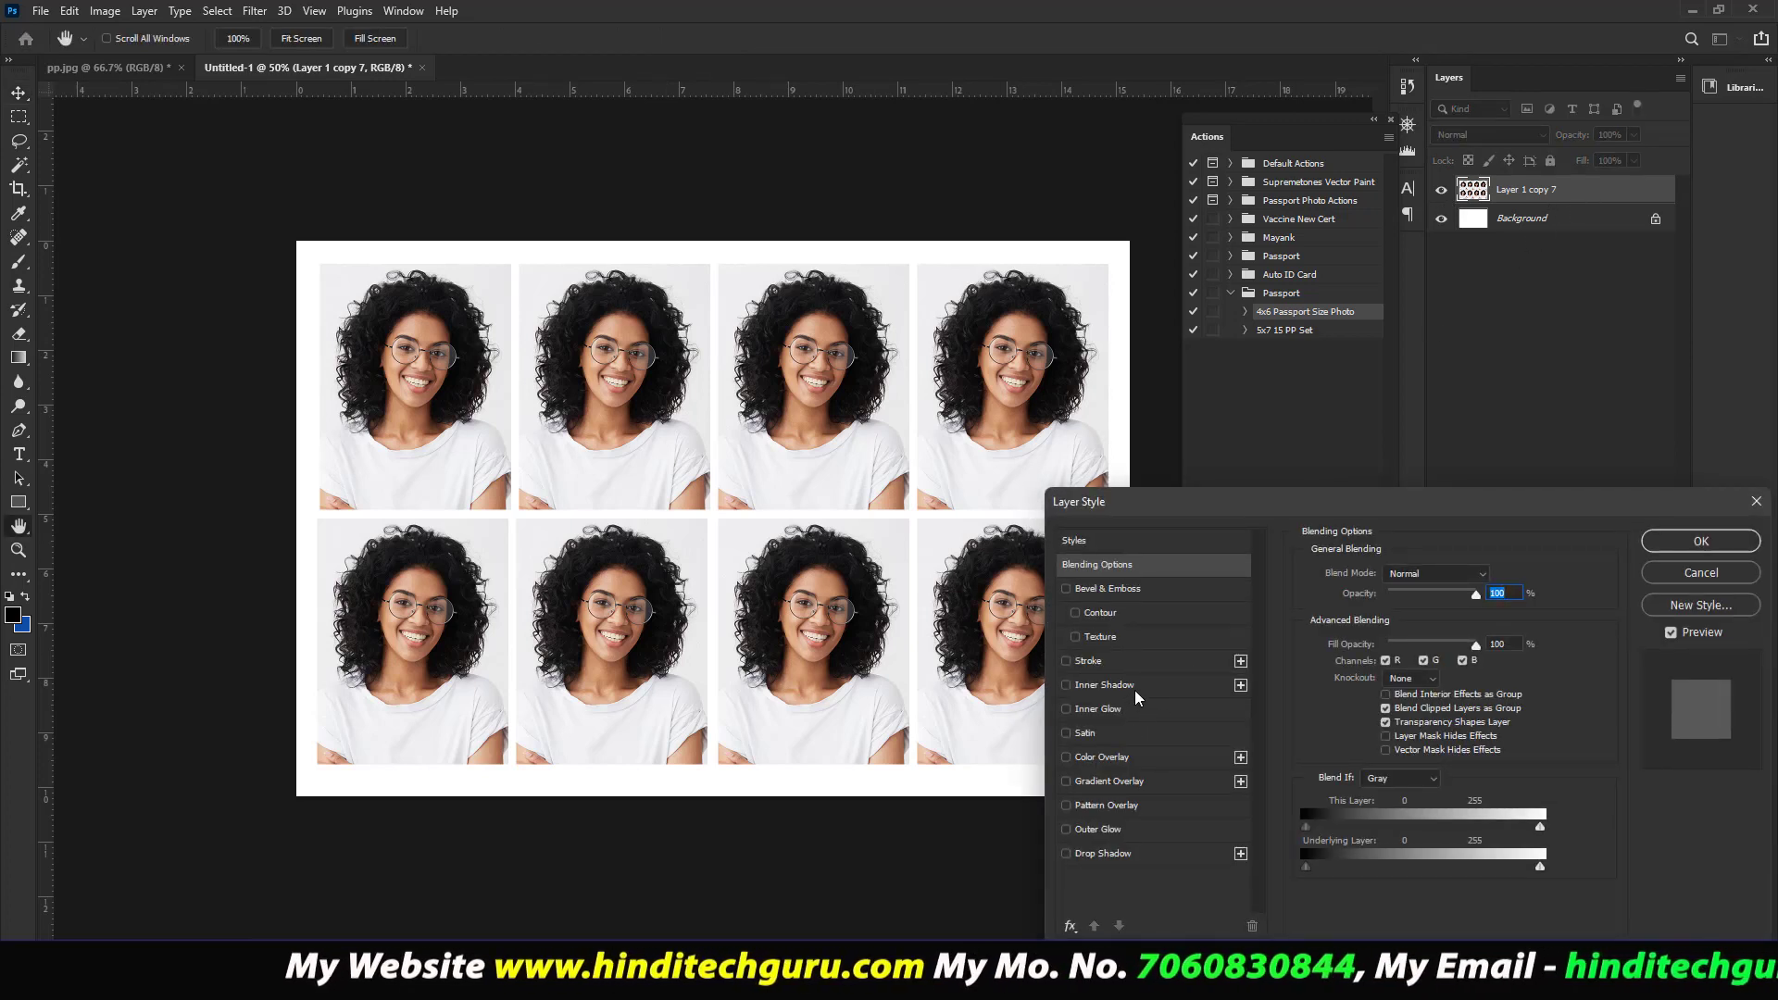
{"action": "left_click", "coordinate": [1142, 661]}
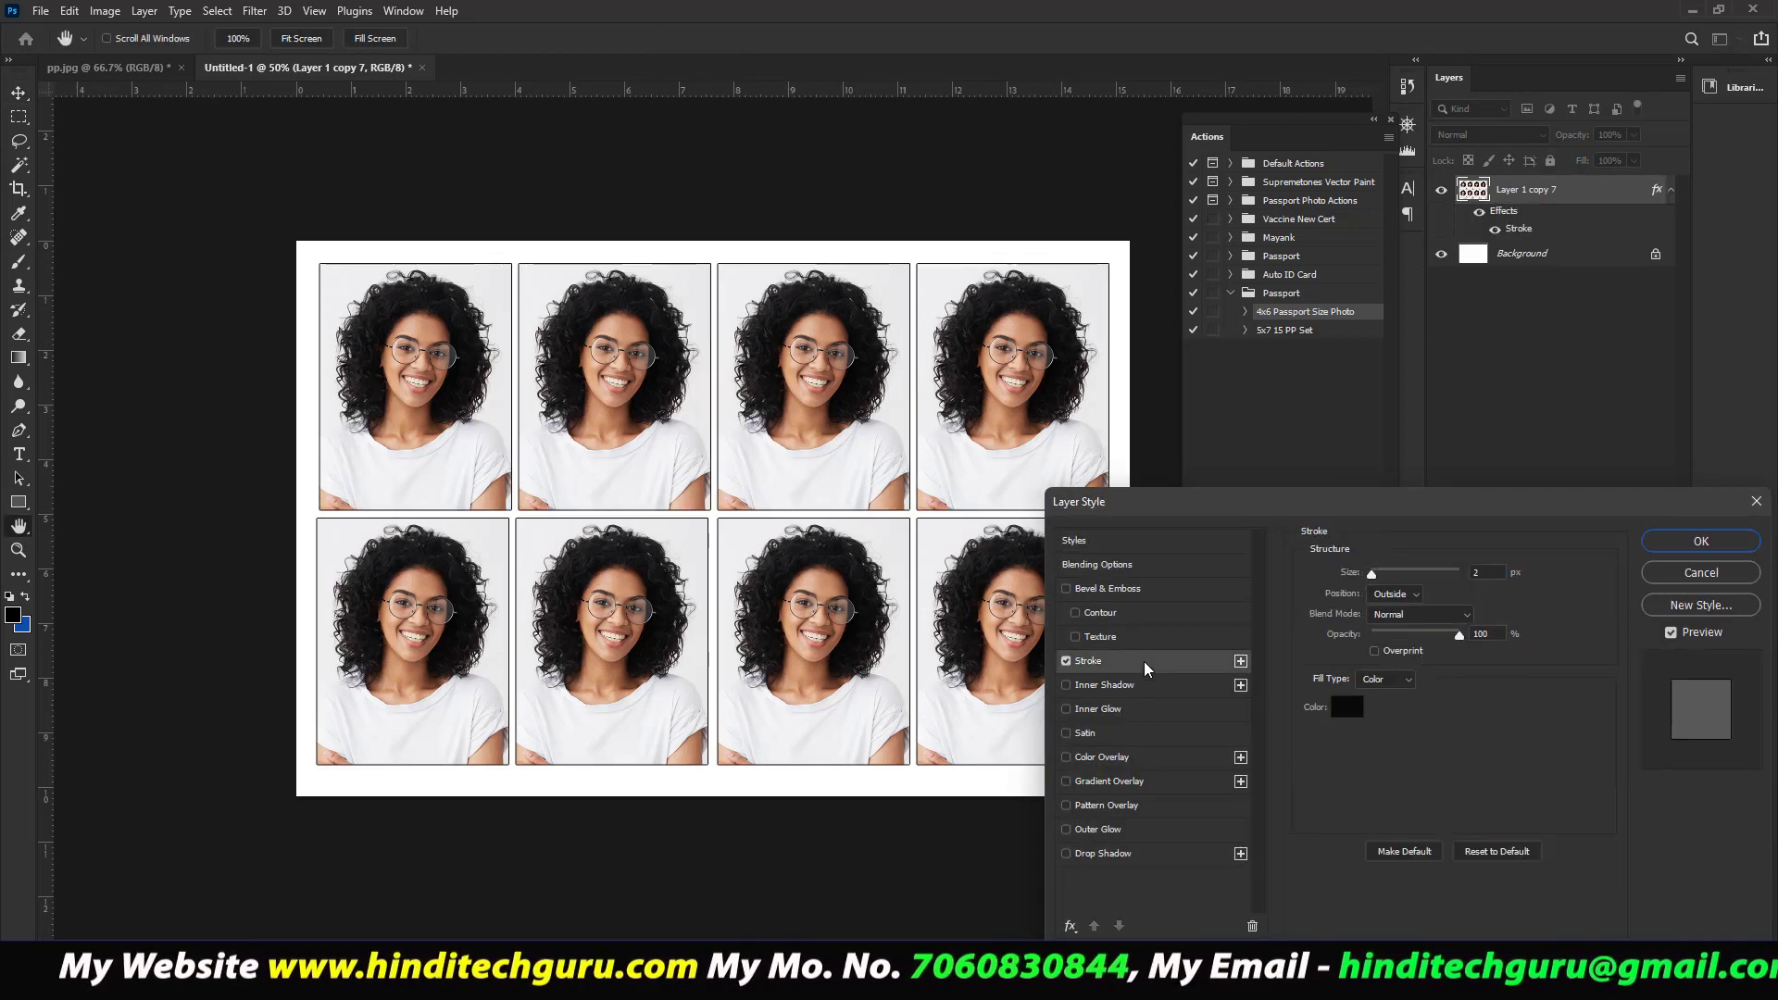
{"action": "left_click", "coordinate": [1701, 542]}
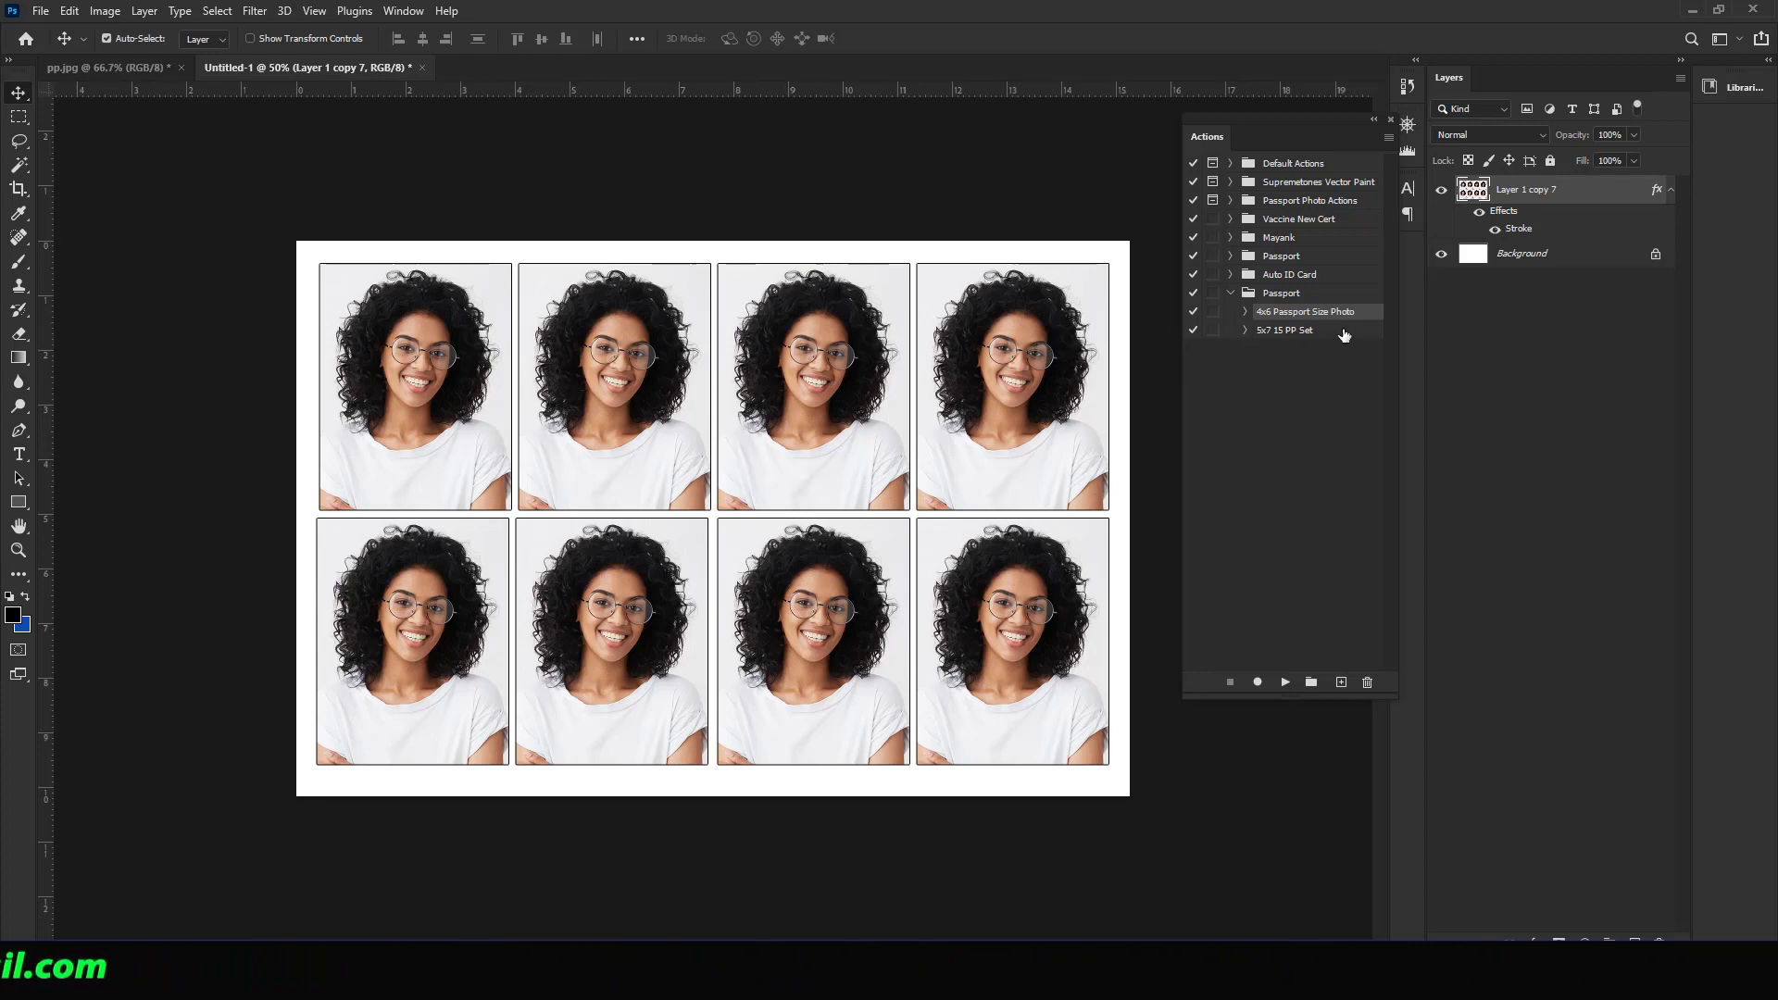
{"action": "left_click", "coordinate": [423, 67]}
- Discard the sheet and try an F12 shortcut on the 4x6 action, dismissing the Revert conflict
{"action": "left_click", "coordinate": [881, 363]}
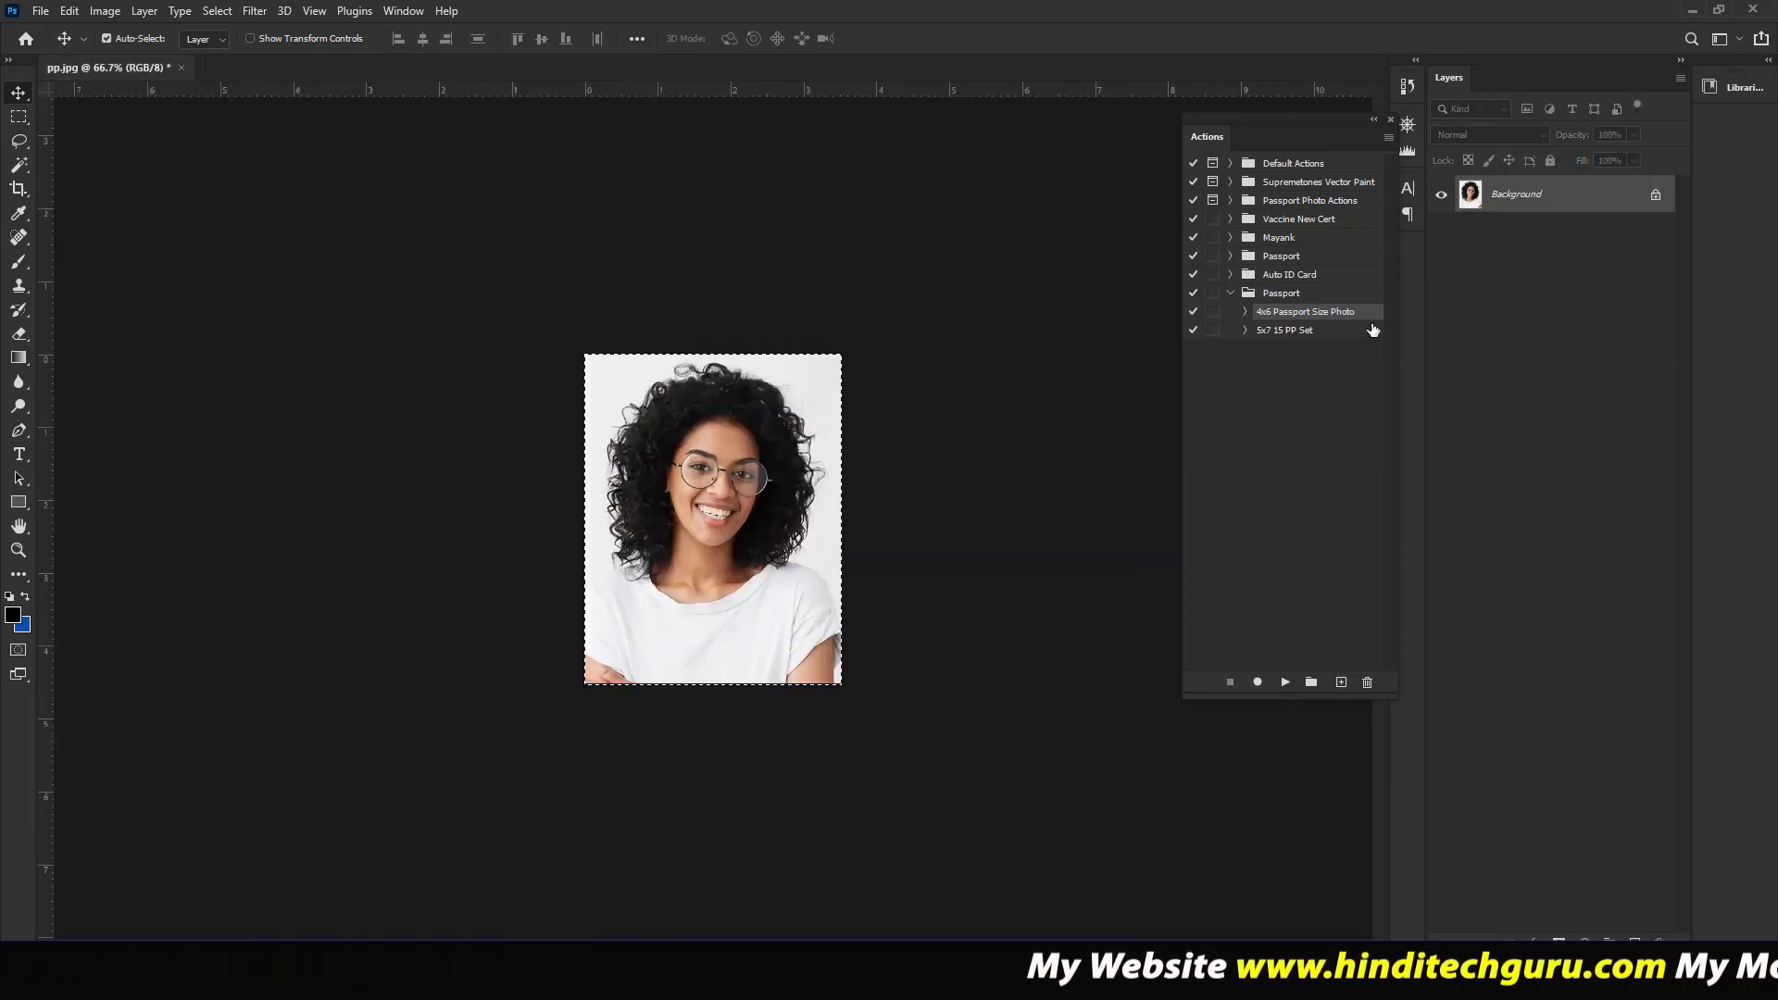
{"action": "double_click", "coordinate": [1351, 311]}
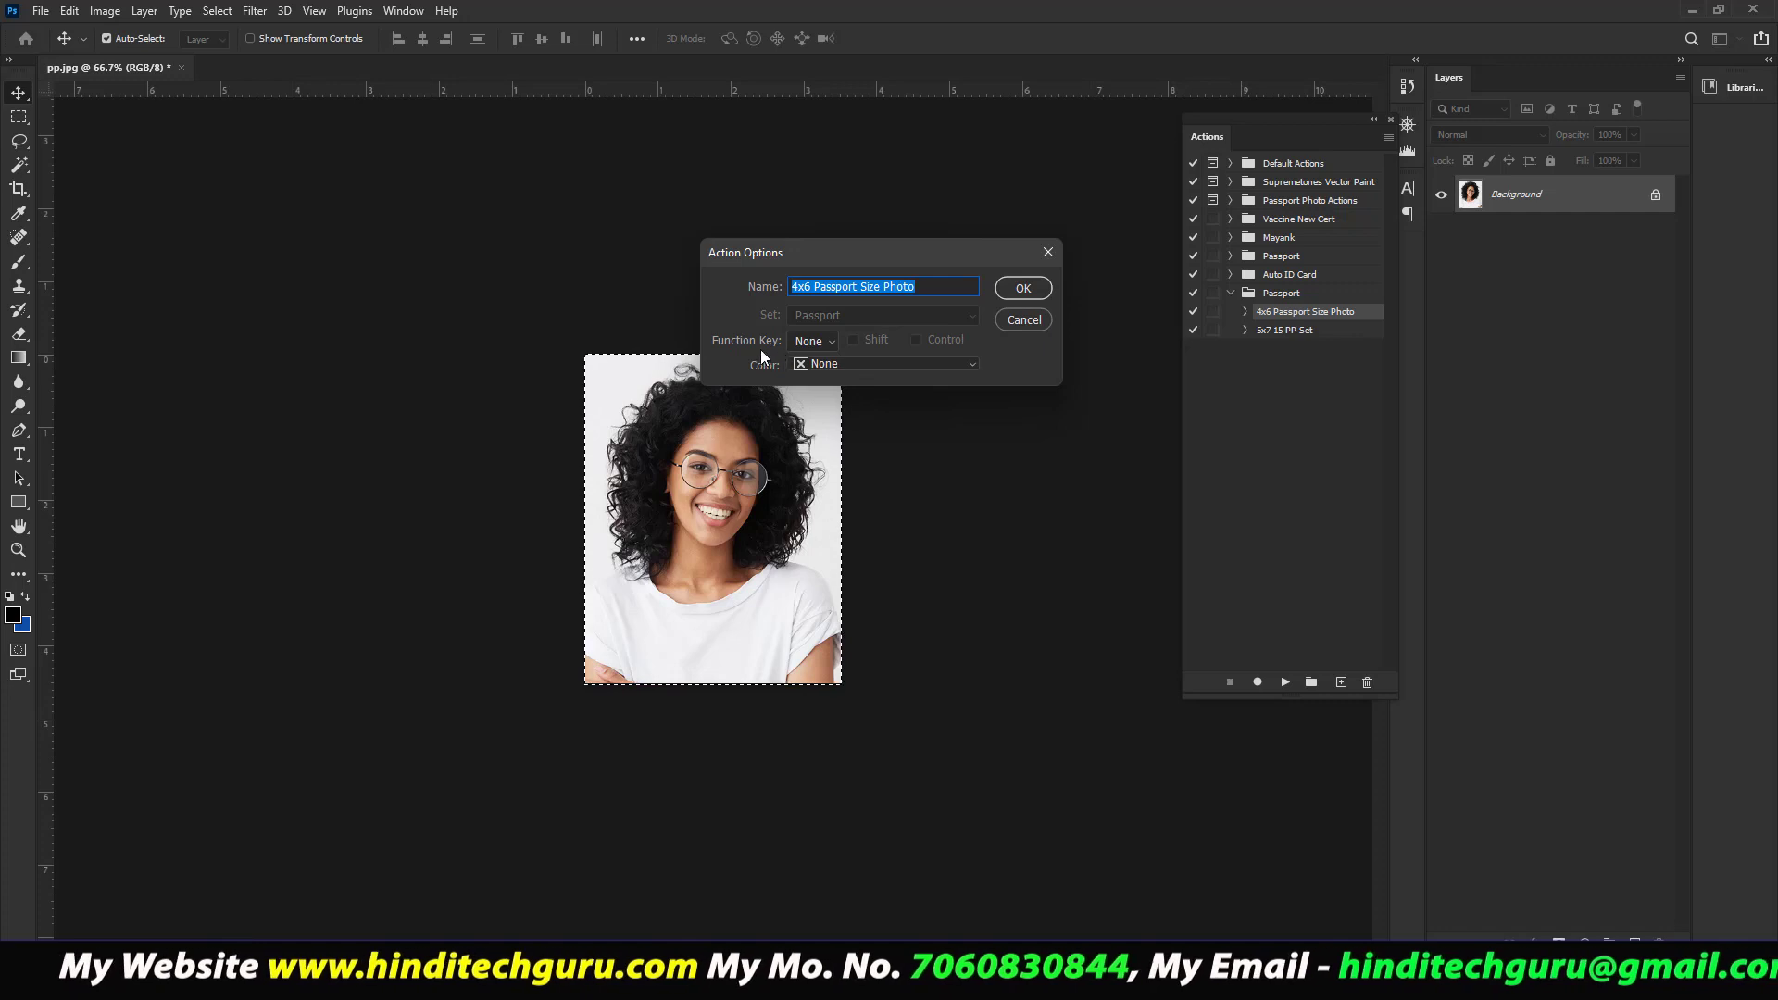
{"action": "left_click", "coordinate": [826, 347]}
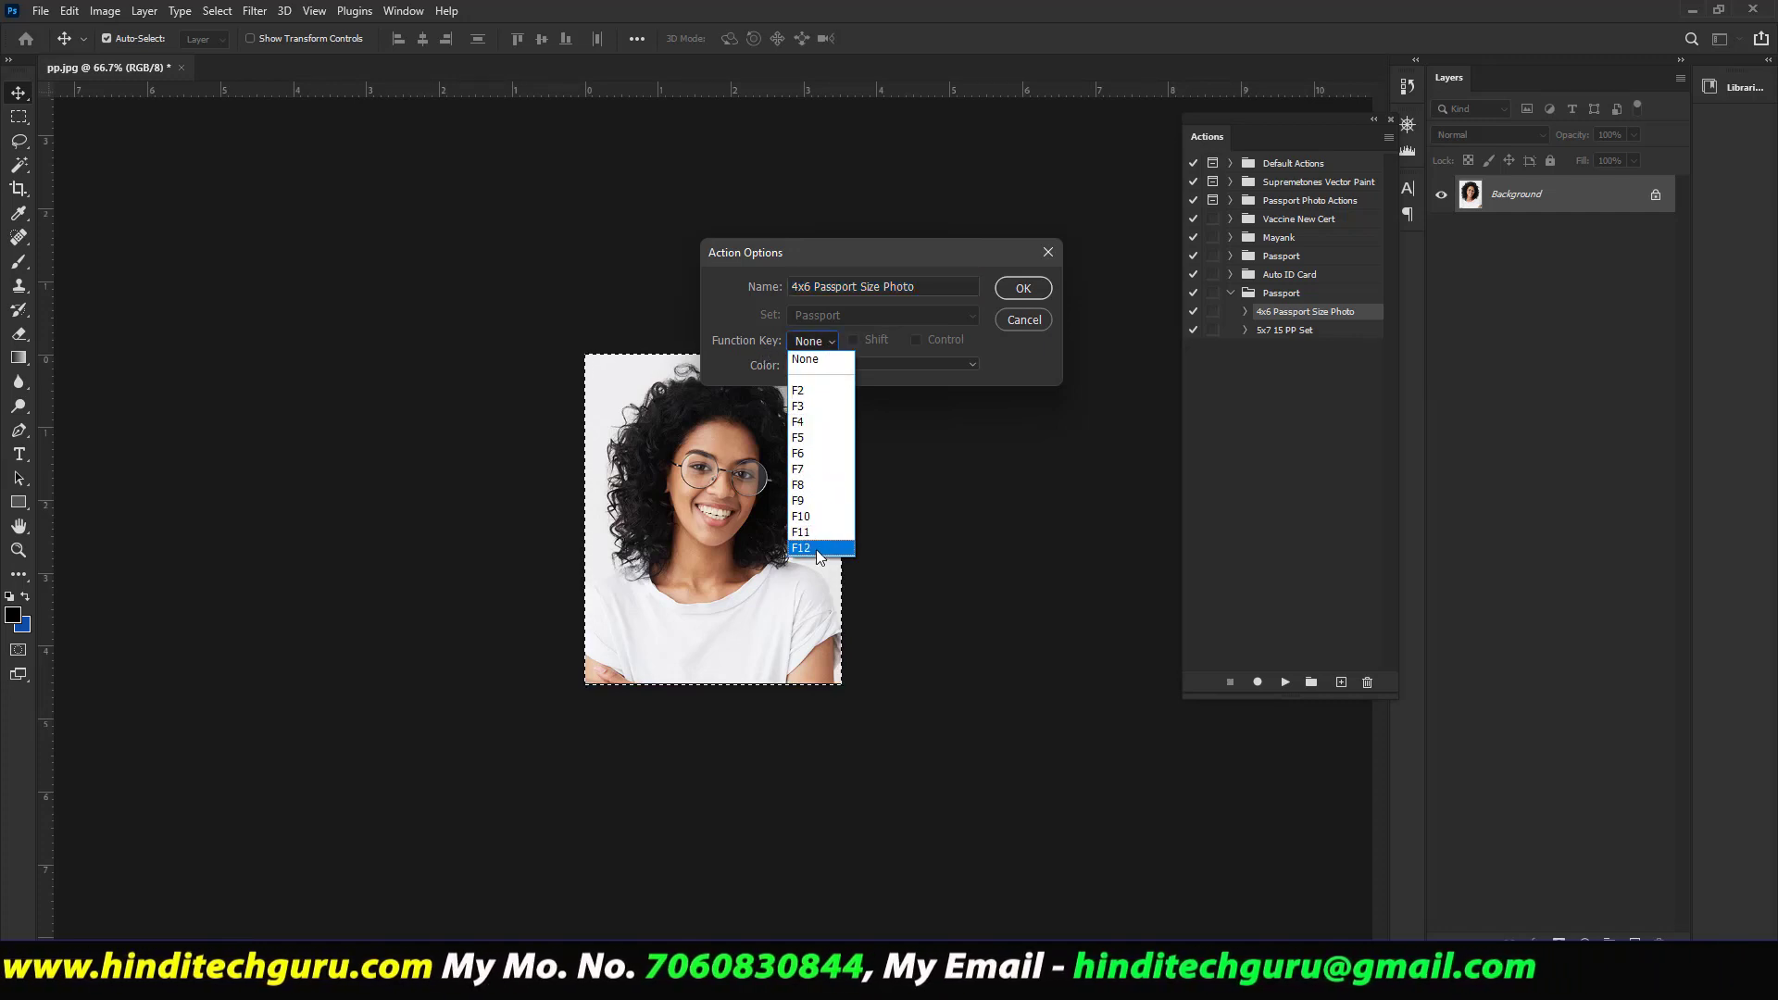
{"action": "left_click", "coordinate": [814, 548]}
{"action": "left_click", "coordinate": [852, 340]}
{"action": "left_click", "coordinate": [939, 339]}
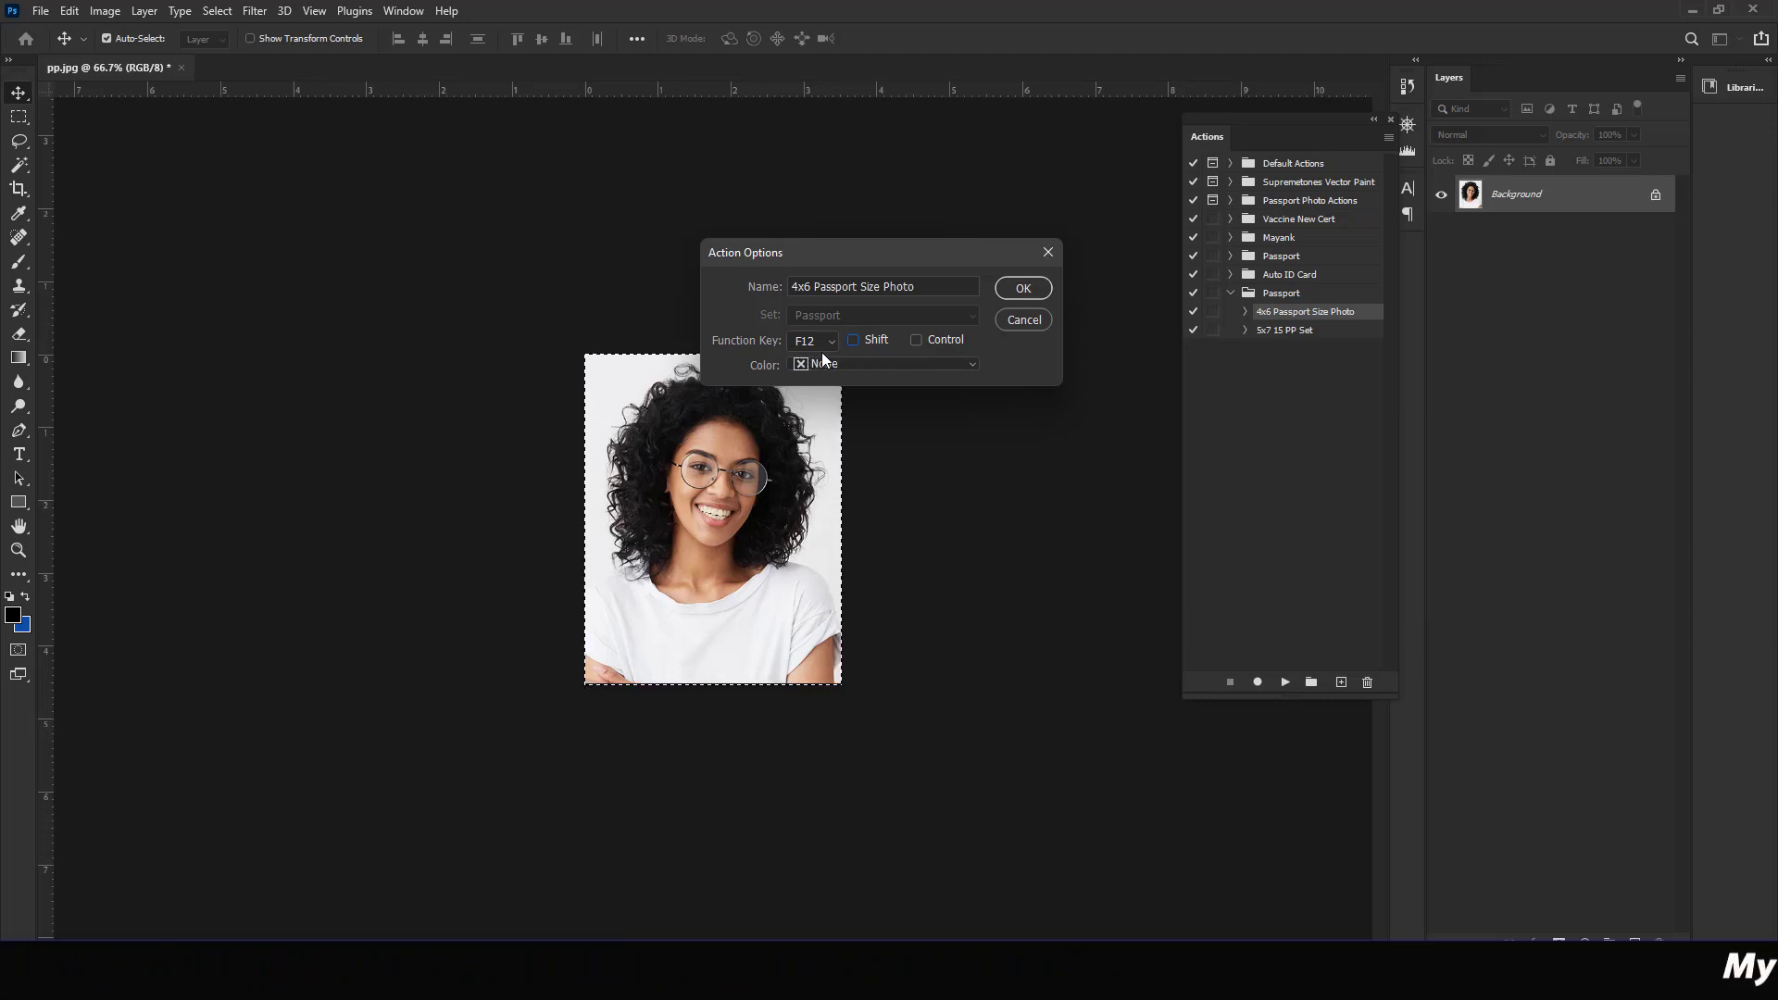
{"action": "left_click", "coordinate": [1024, 287]}
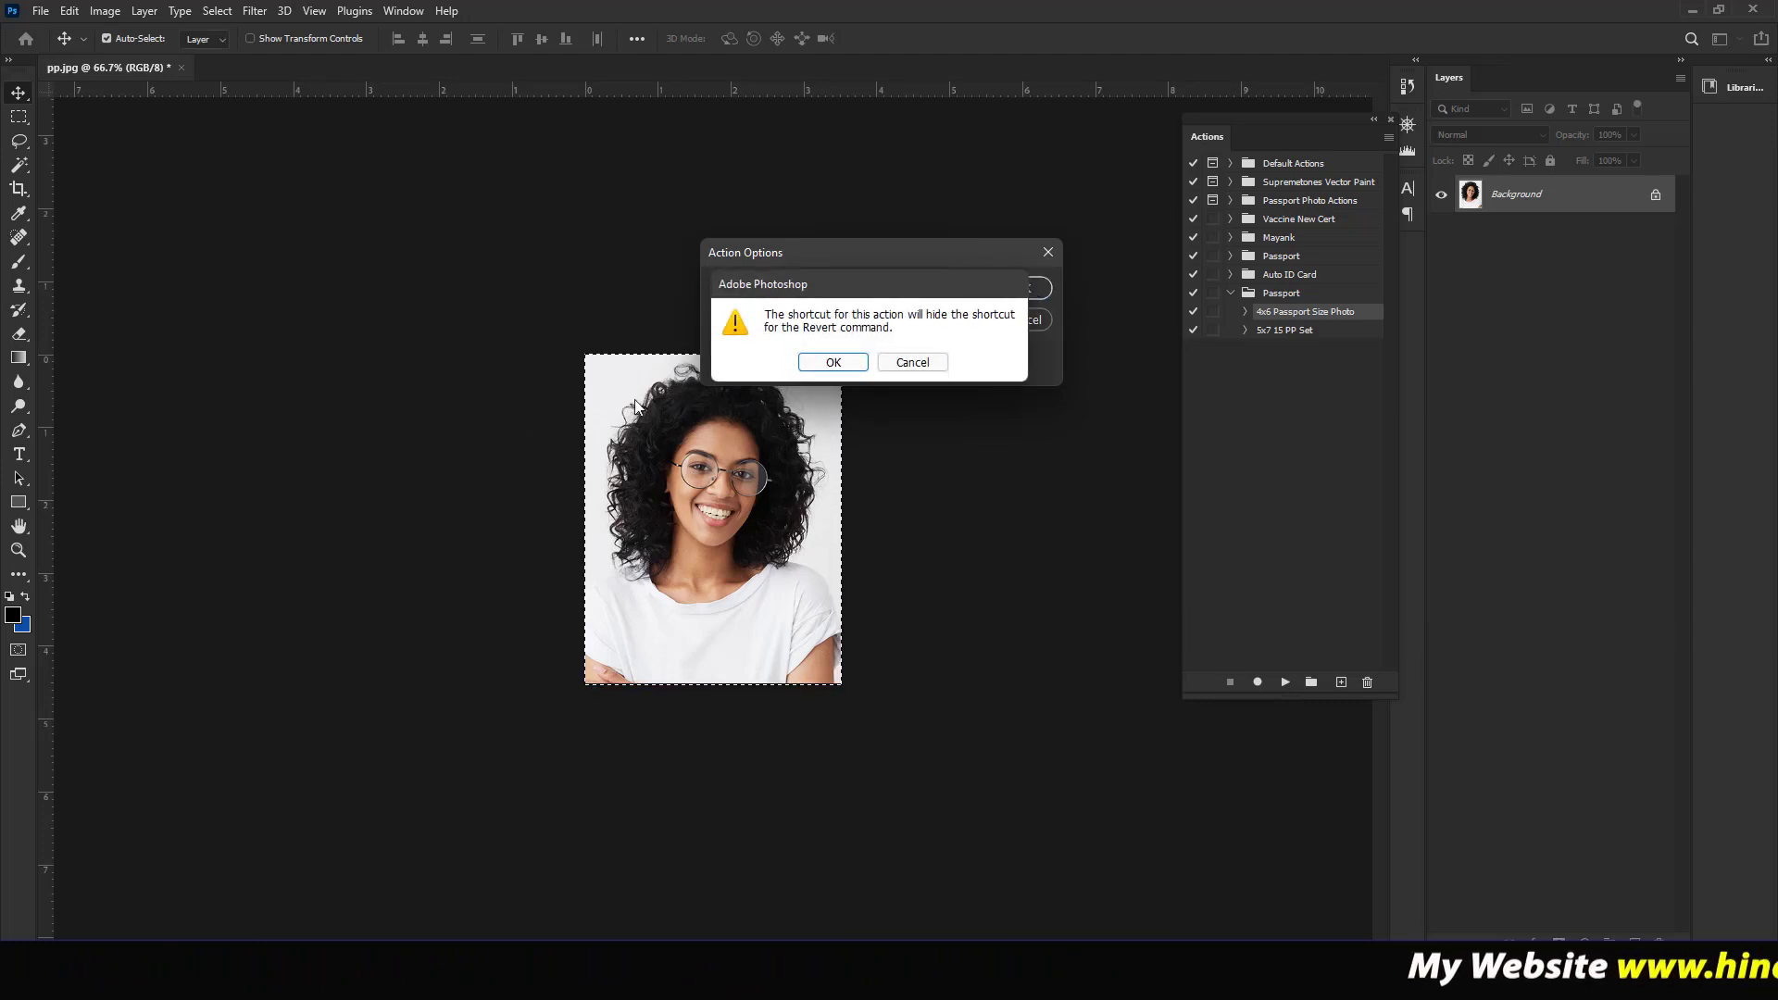
{"action": "left_click", "coordinate": [912, 363]}
- Assign Ctrl+F10 as the '4x6 Passport Size Photo' action's shortcut
{"action": "left_click", "coordinate": [824, 341]}
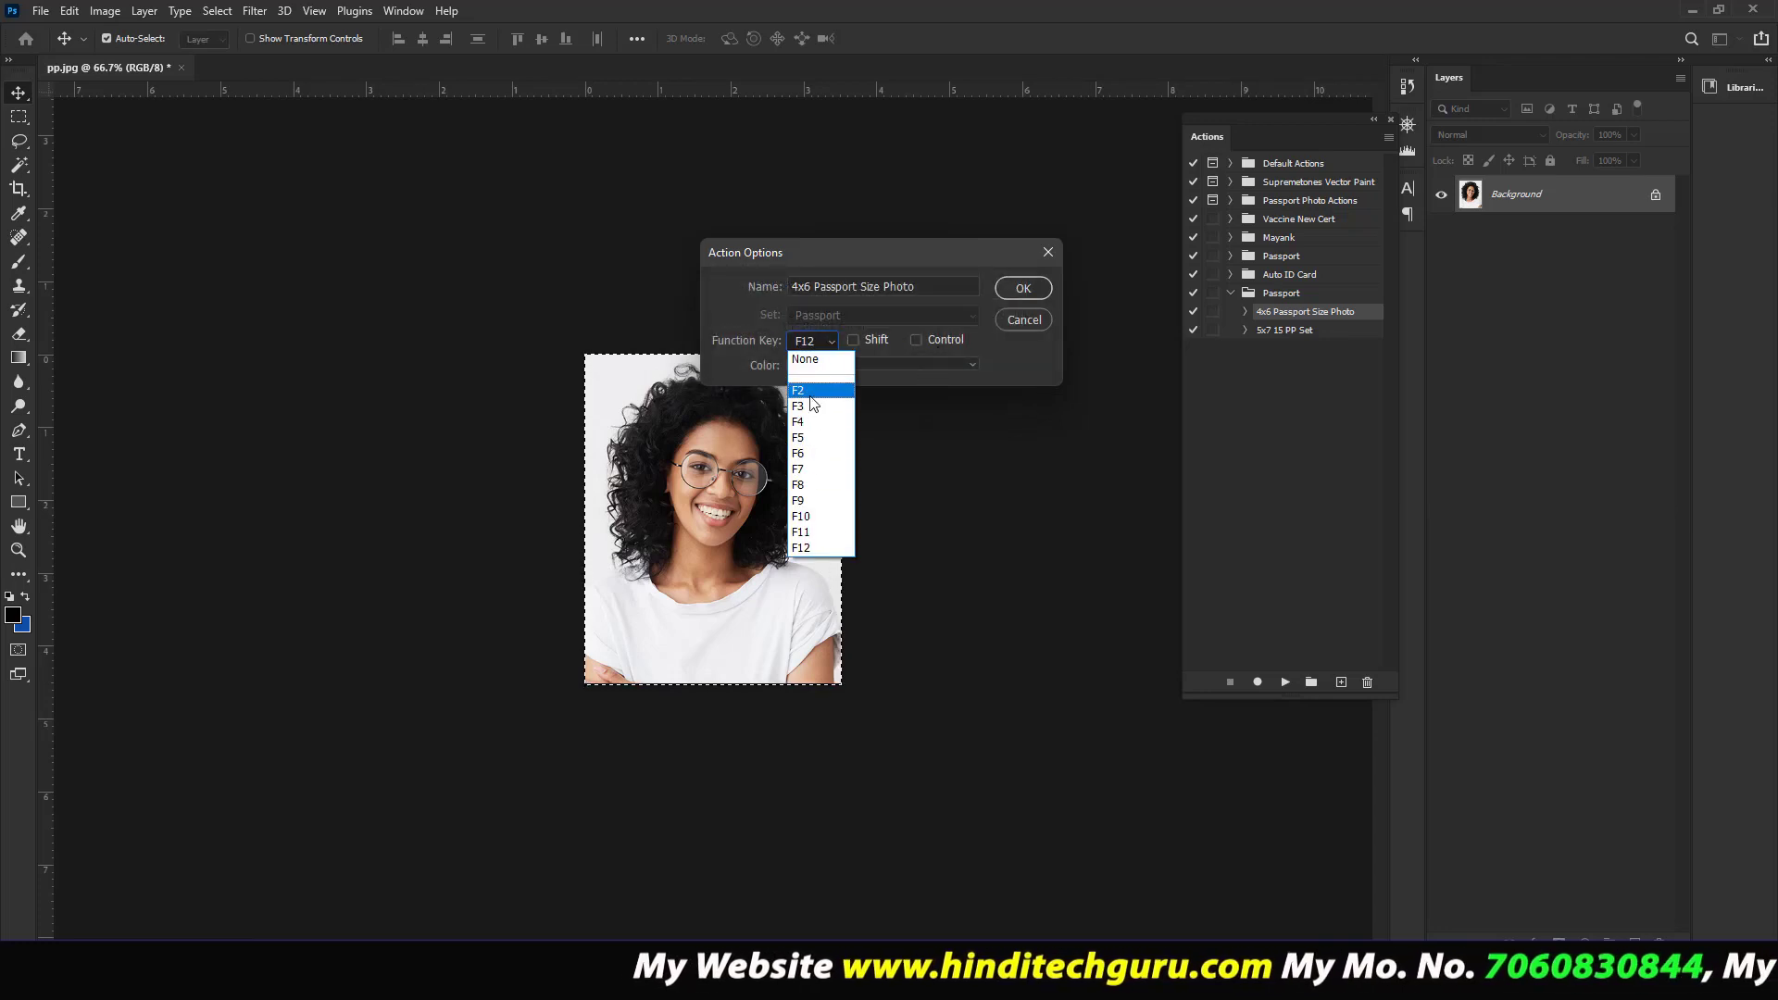
{"action": "left_click", "coordinate": [815, 517]}
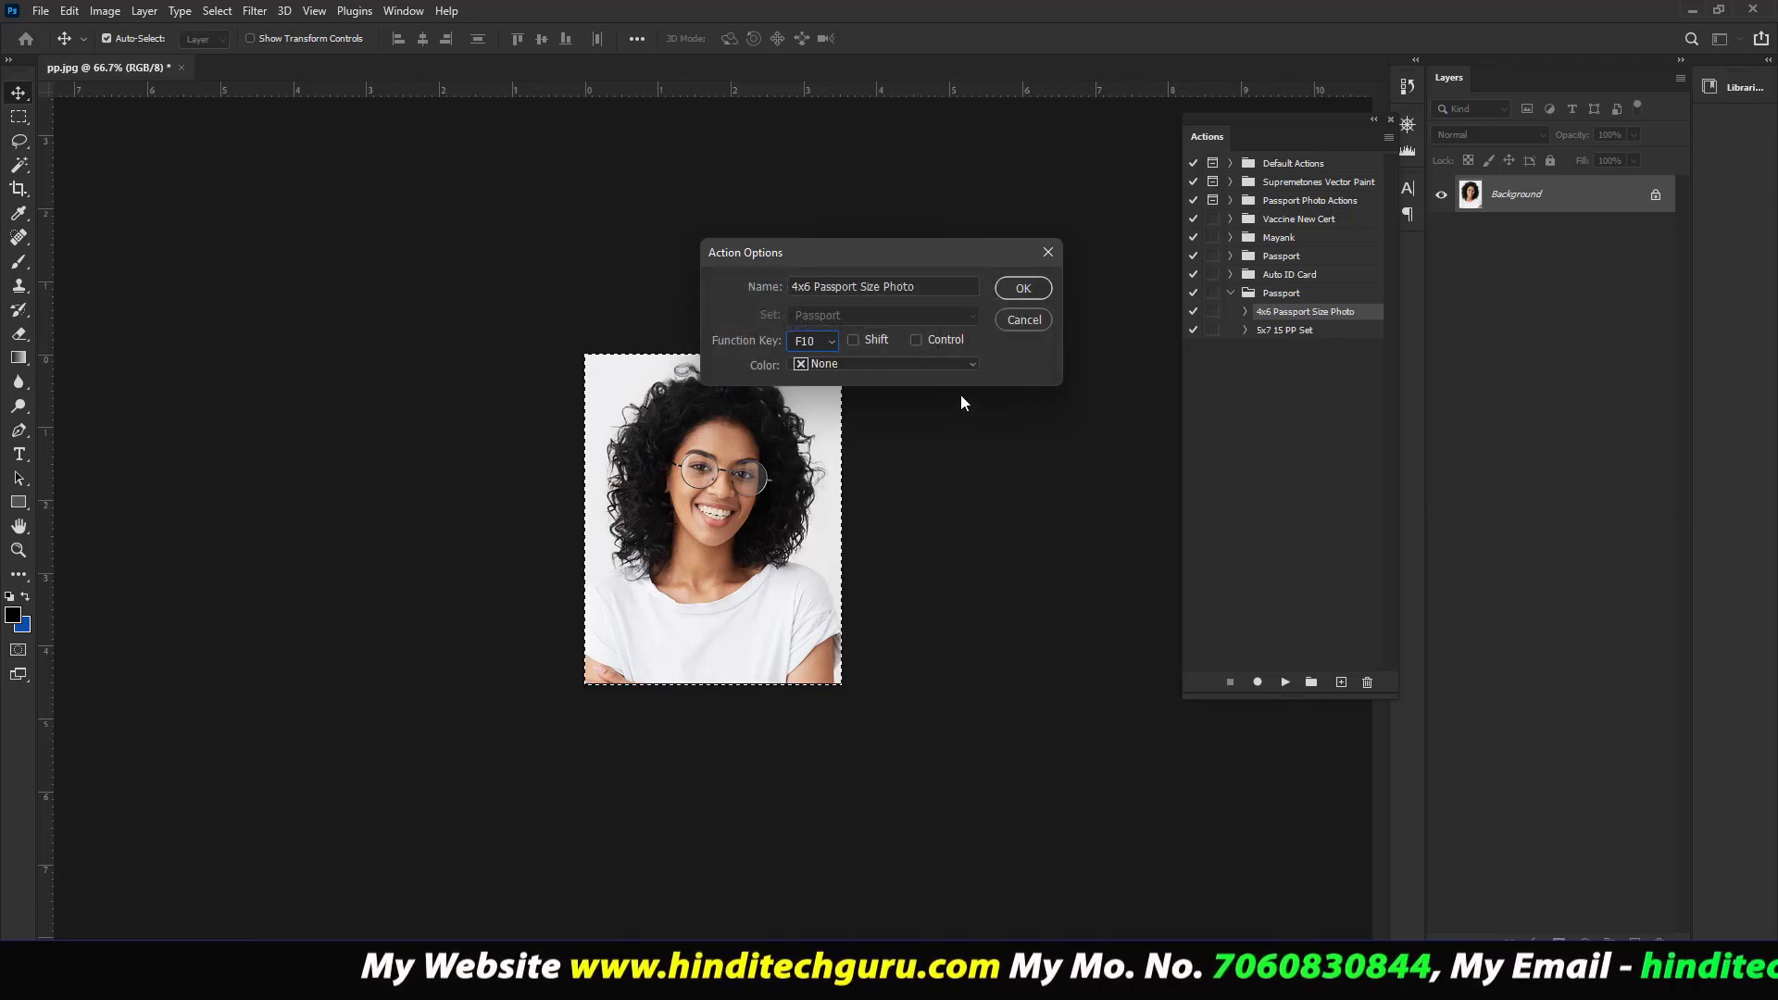
{"action": "left_click", "coordinate": [930, 341]}
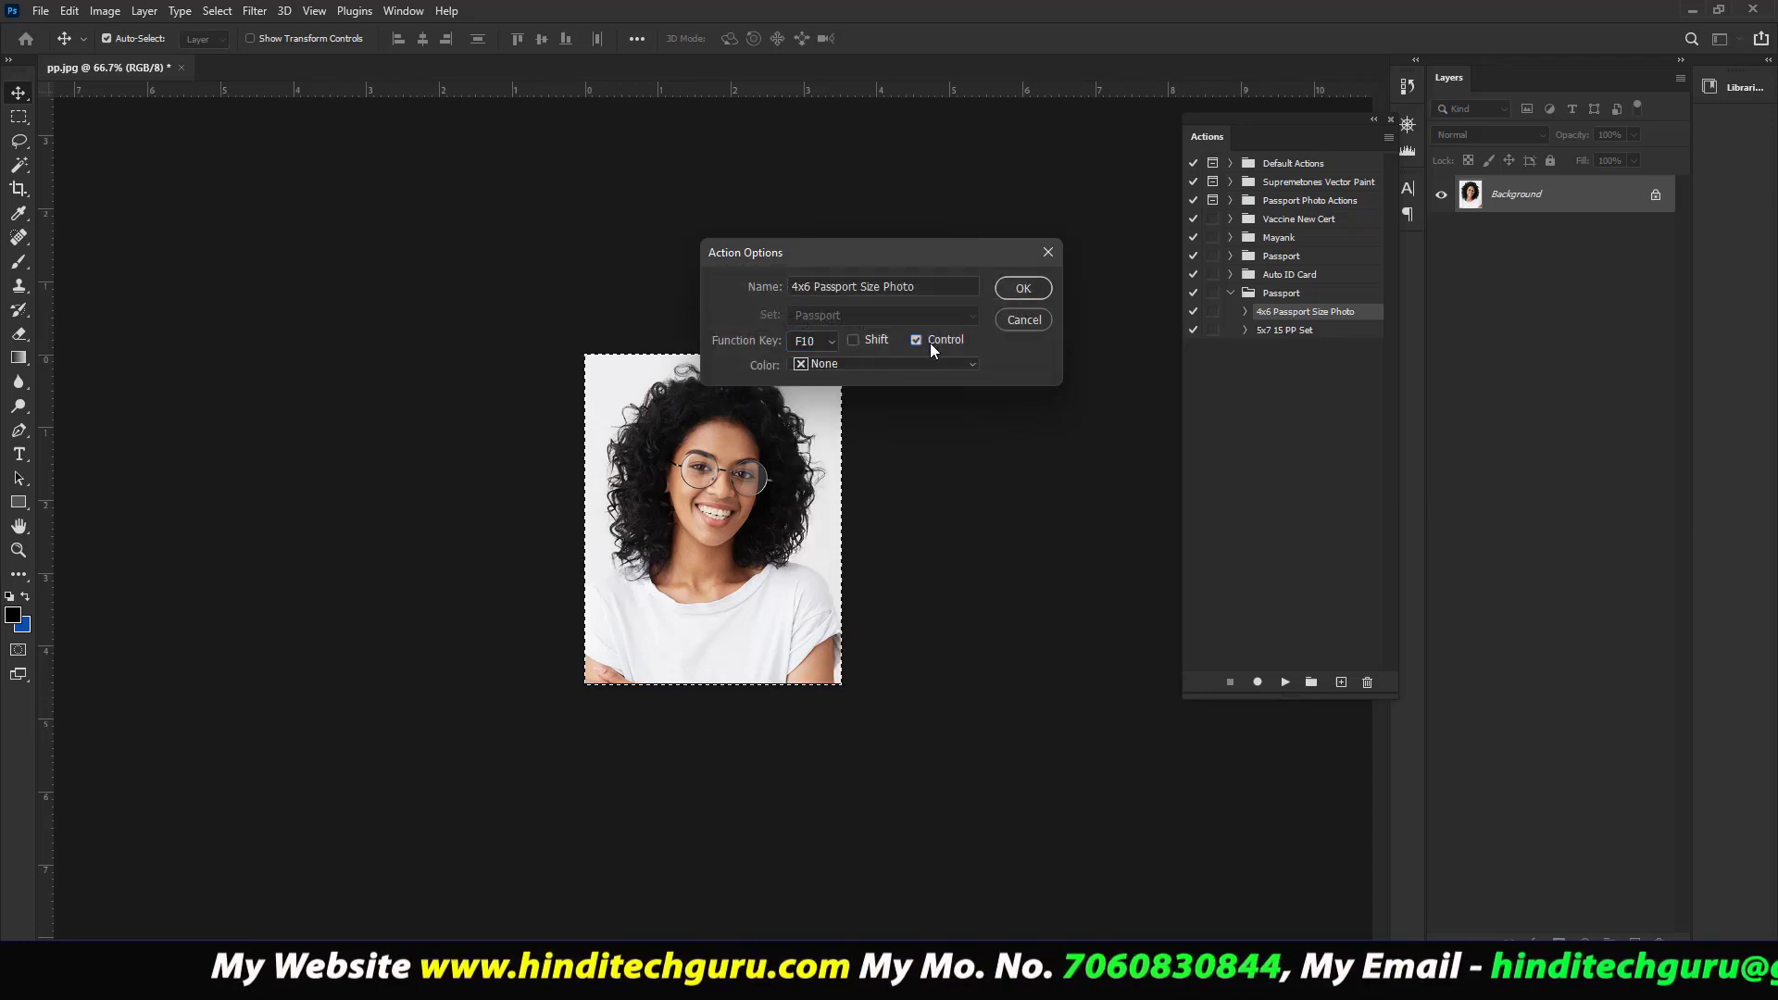
{"action": "left_click", "coordinate": [1025, 288]}
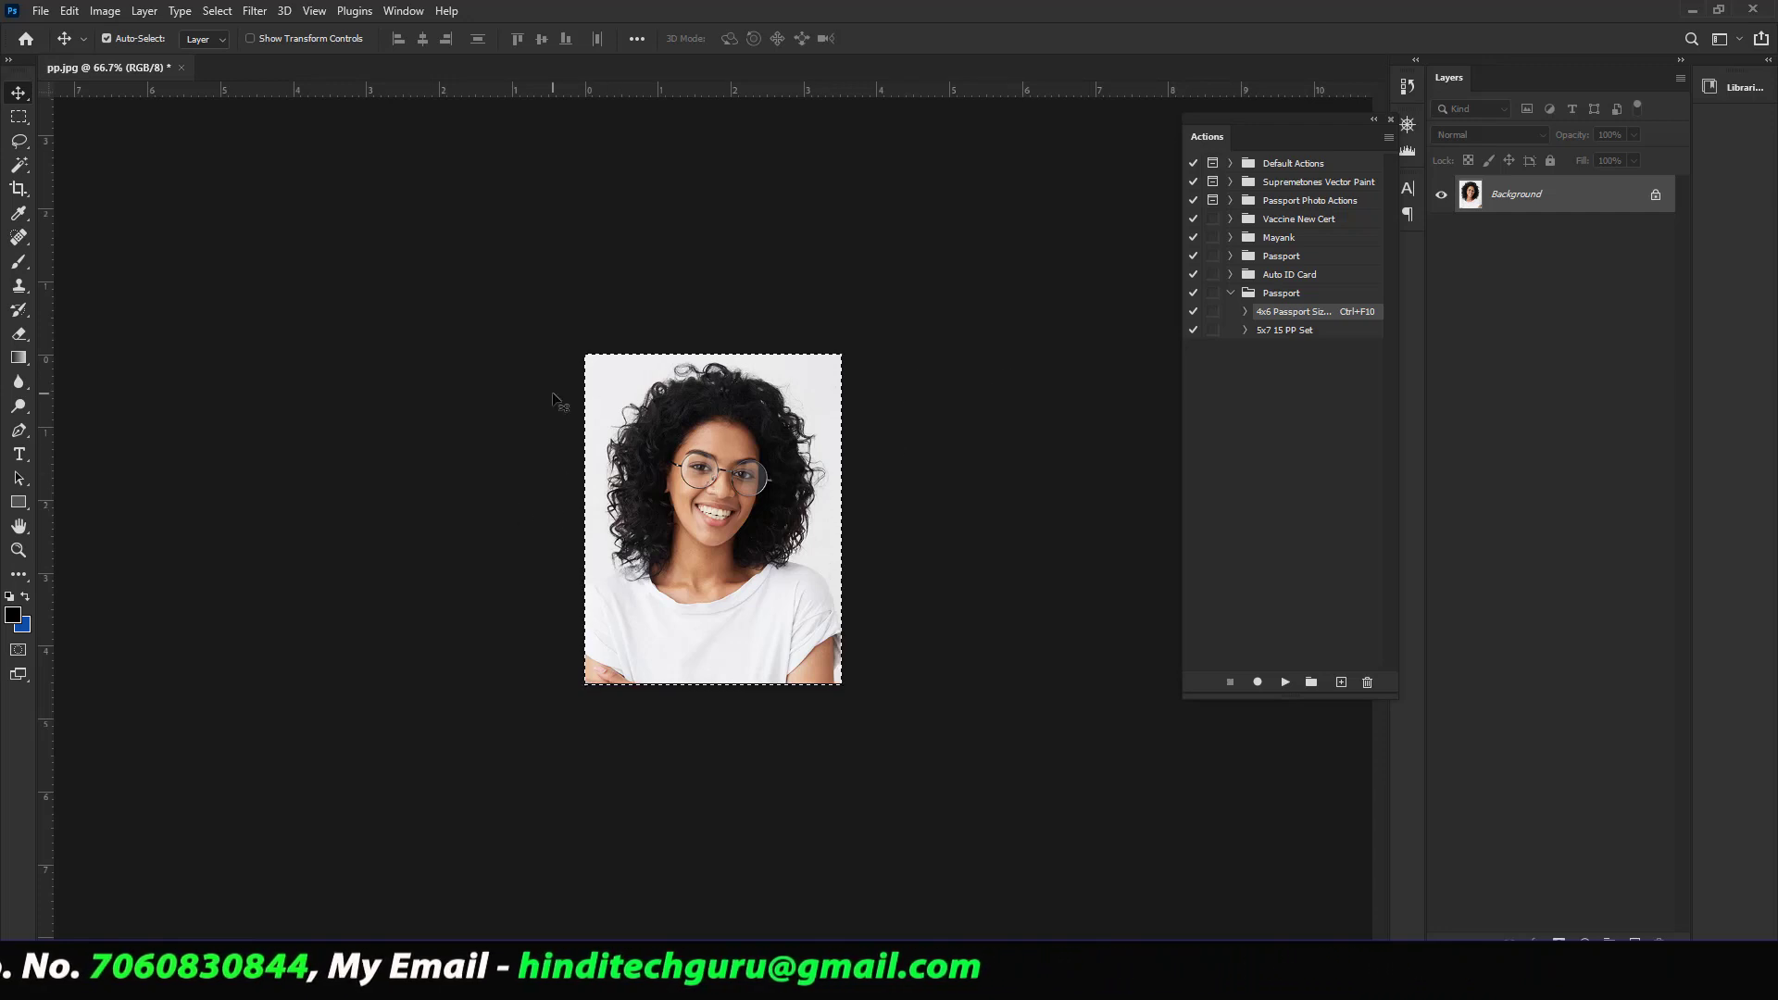
- Close the floating Actions panel
{"action": "left_click", "coordinate": [1391, 122]}
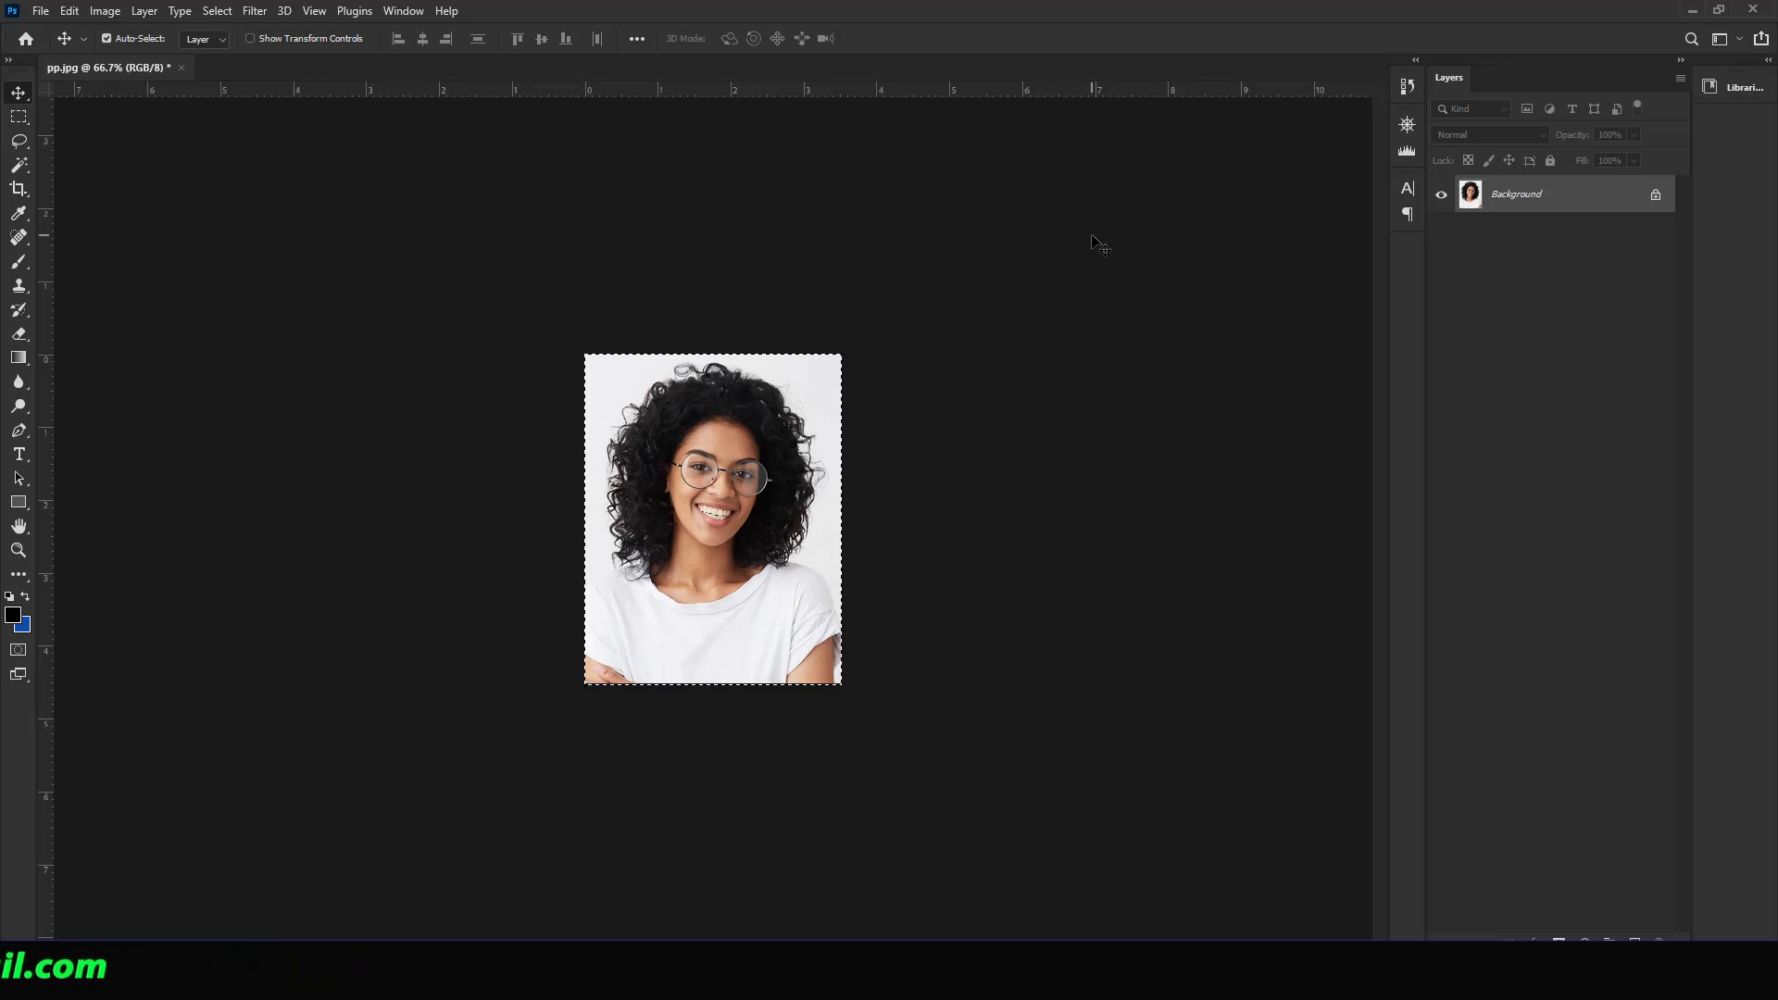